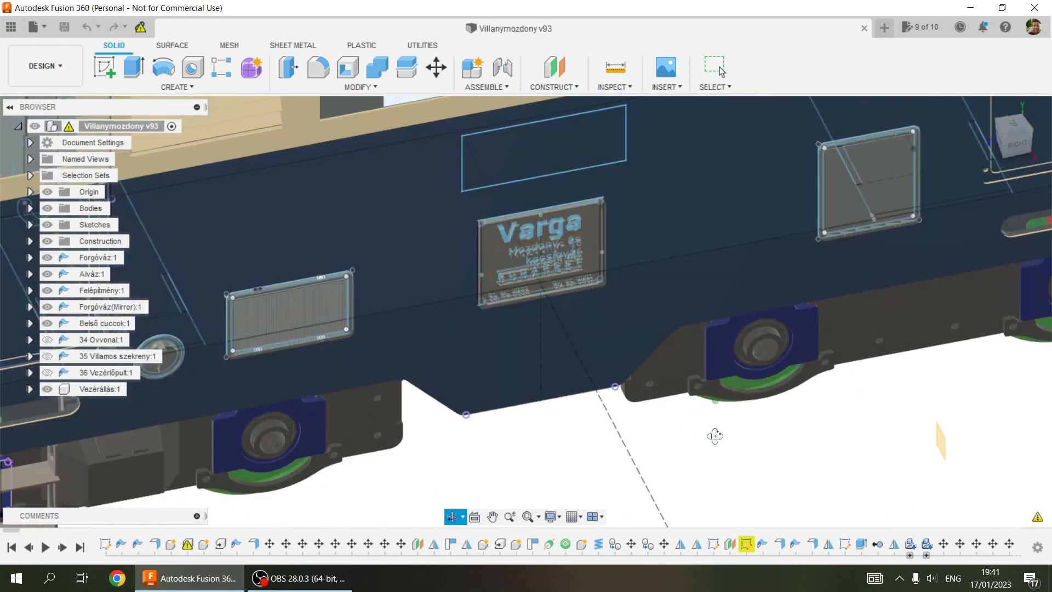
Examine the vents and the Varga plate on the locomotive's side wall, closing in on the square vent with vertical slats
{"action": "key", "text": "Escape"}
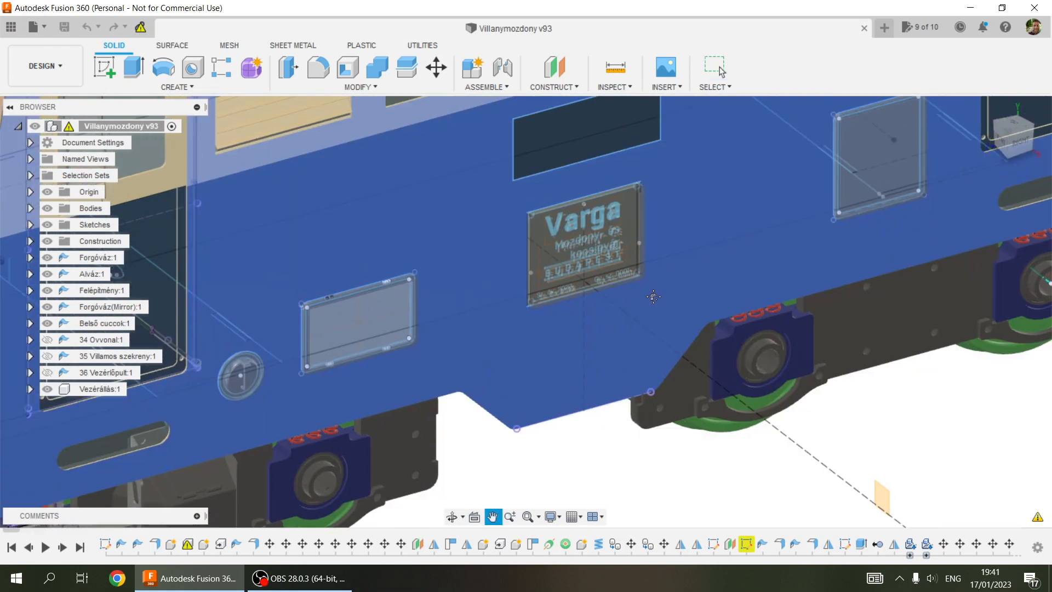
{"action": "middle_click_drag", "start_coordinate": [612, 276], "coordinate": [606, 335]}
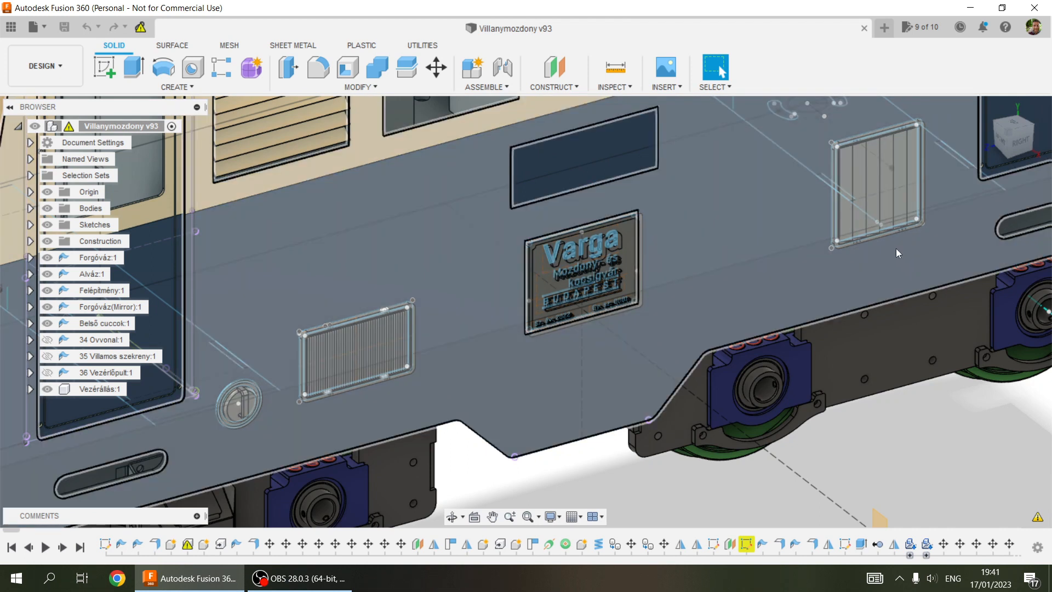
{"action": "middle_click_drag", "start_coordinate": [896, 248], "coordinate": [718, 323]}
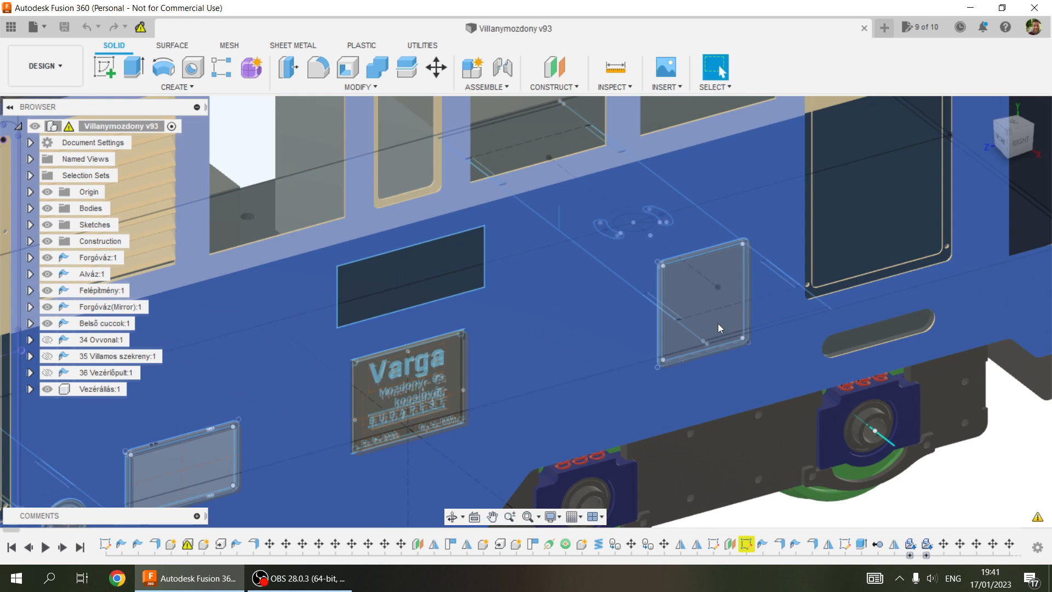
{"action": "scroll", "coordinate": [745, 248], "scroll_direction": "down", "scroll_amount": 2}
{"action": "scroll", "coordinate": [745, 249], "scroll_direction": "up", "scroll_amount": 3}
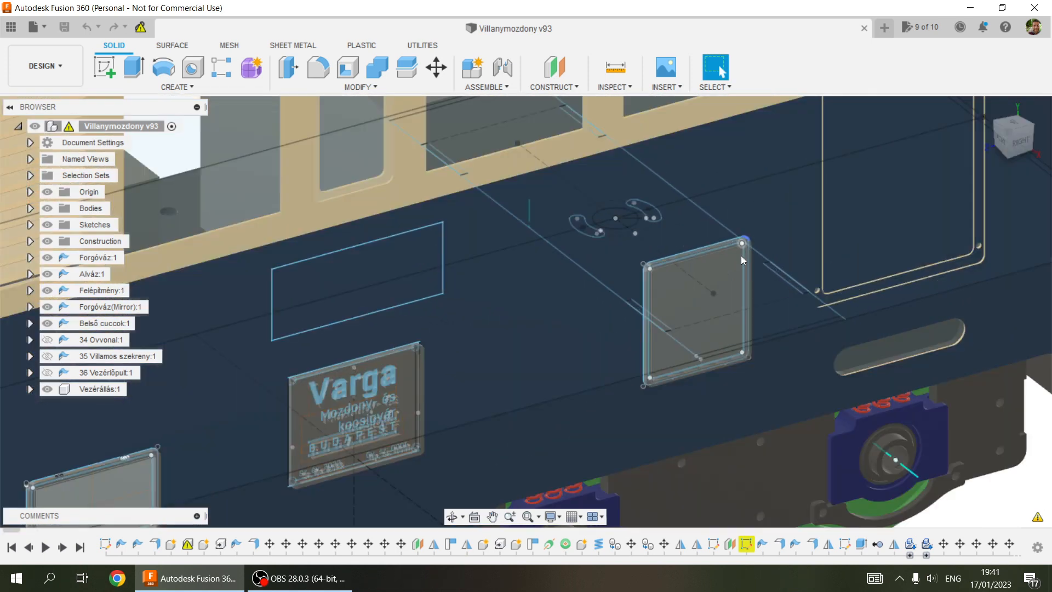
{"action": "scroll", "coordinate": [740, 255], "scroll_direction": "up", "scroll_amount": 5}
{"action": "scroll", "coordinate": [672, 178], "scroll_direction": "down", "scroll_amount": 1}
{"action": "scroll", "coordinate": [672, 179], "scroll_direction": "up", "scroll_amount": 1}
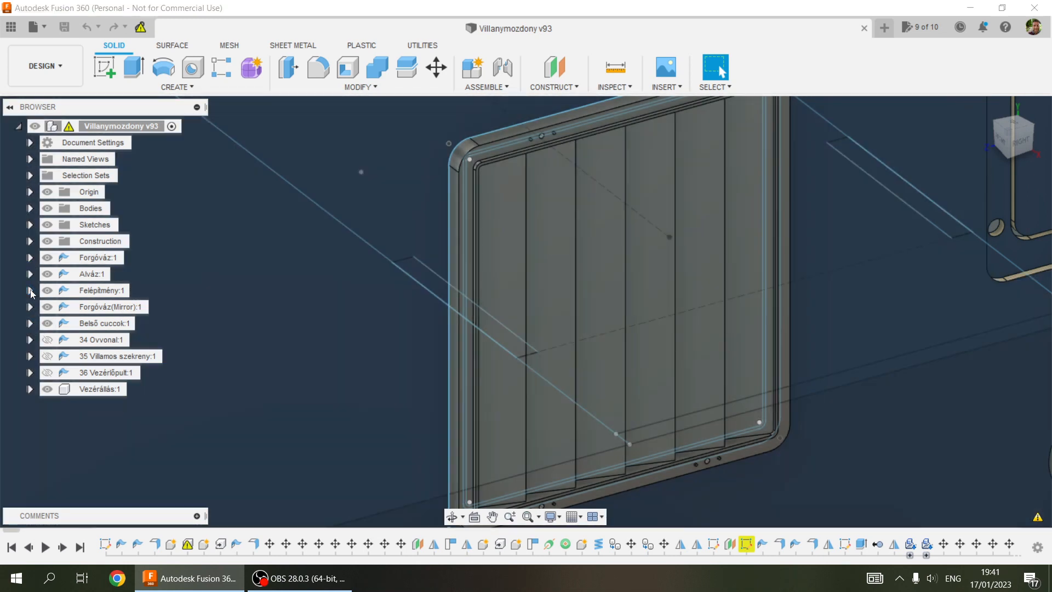
Find the Also szellozo 2 component inside Felépítmény and make it the active component
{"action": "left_click", "coordinate": [30, 290]}
{"action": "scroll", "coordinate": [96, 366], "scroll_direction": "down", "scroll_amount": 10}
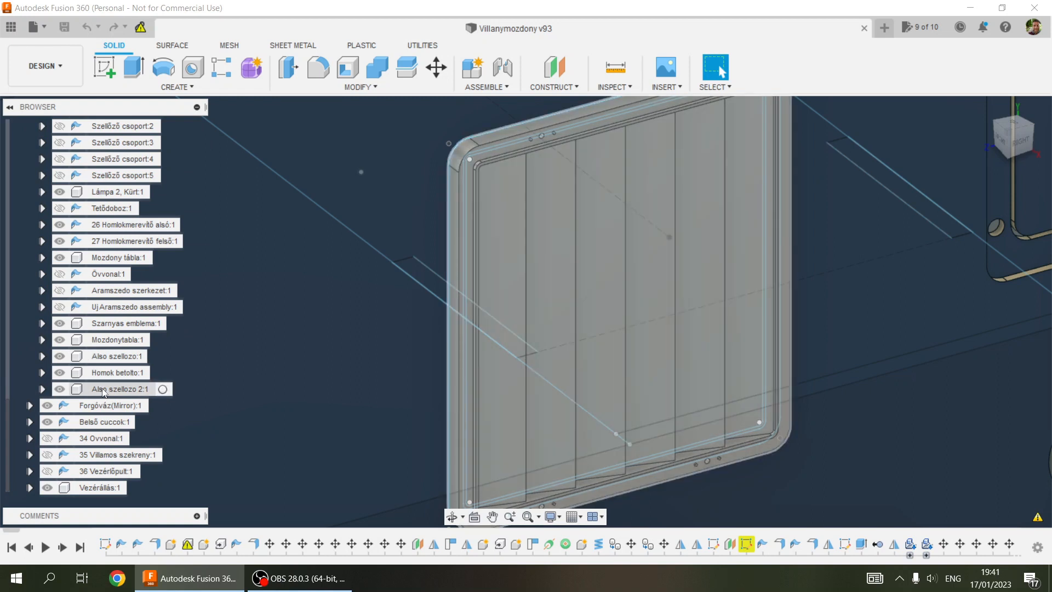
{"action": "right_click", "coordinate": [105, 324]}
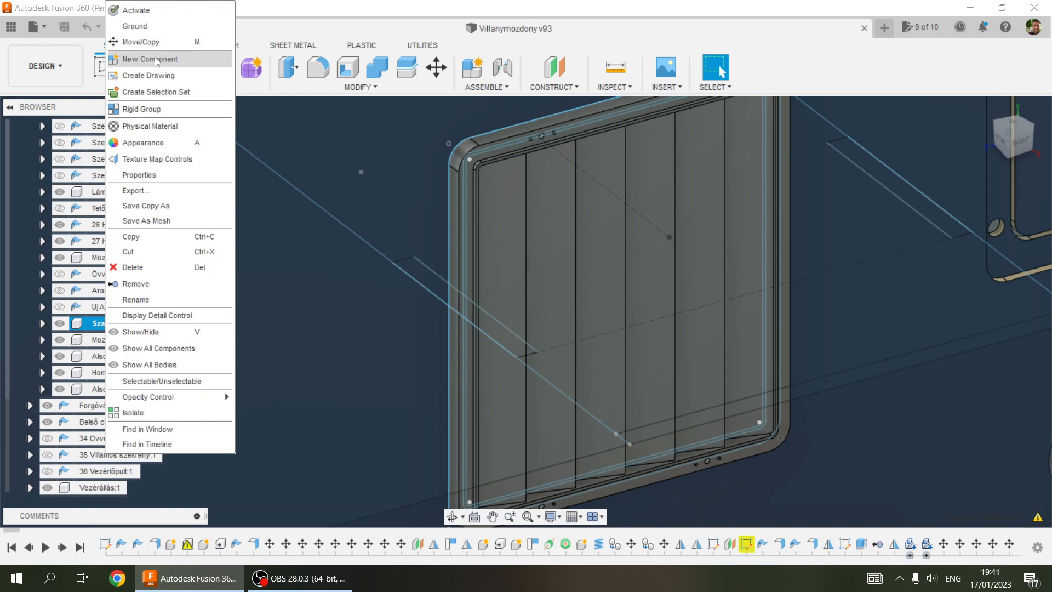
{"action": "left_click", "coordinate": [97, 327]}
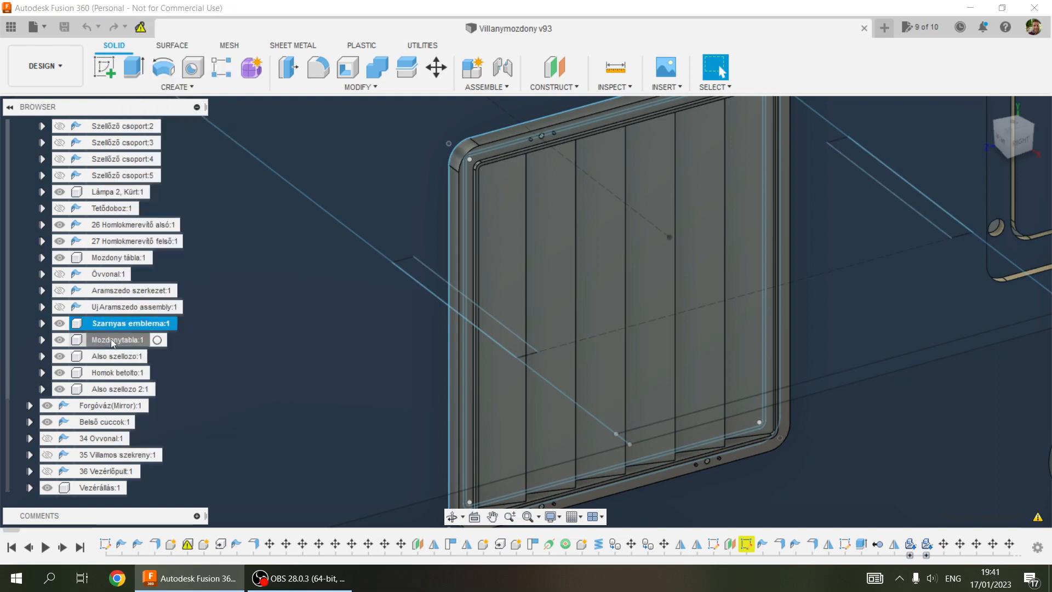
{"action": "left_click", "coordinate": [112, 341]}
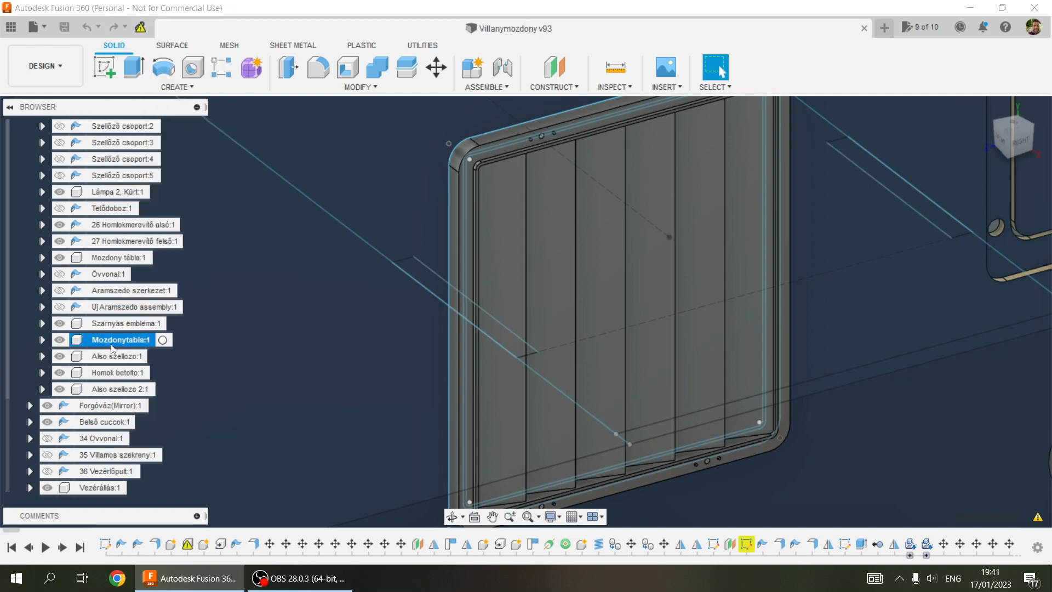
{"action": "left_click", "coordinate": [113, 355]}
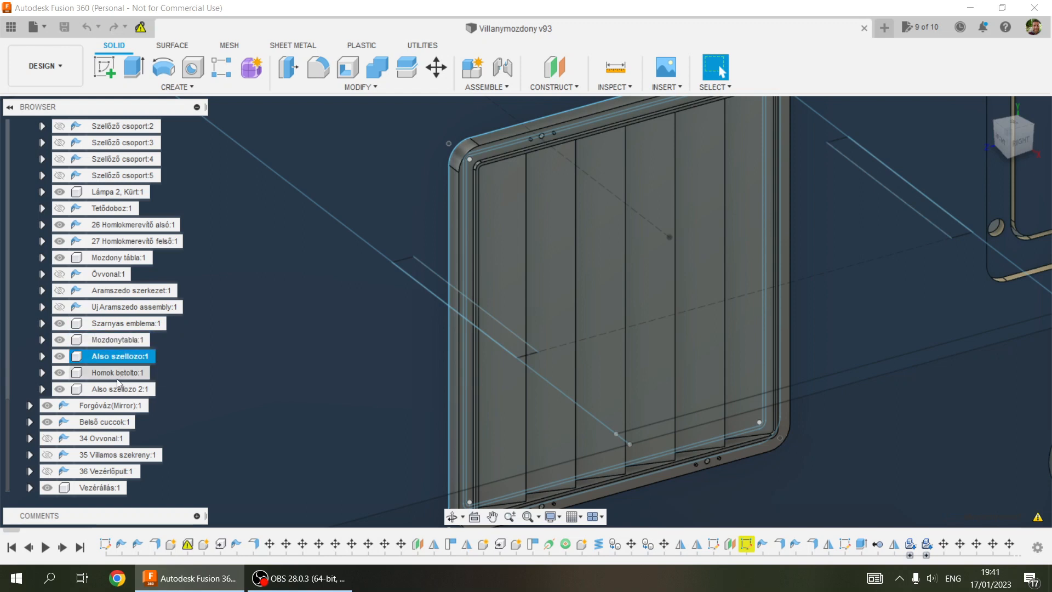
{"action": "left_click", "coordinate": [116, 377]}
{"action": "left_click", "coordinate": [117, 383]}
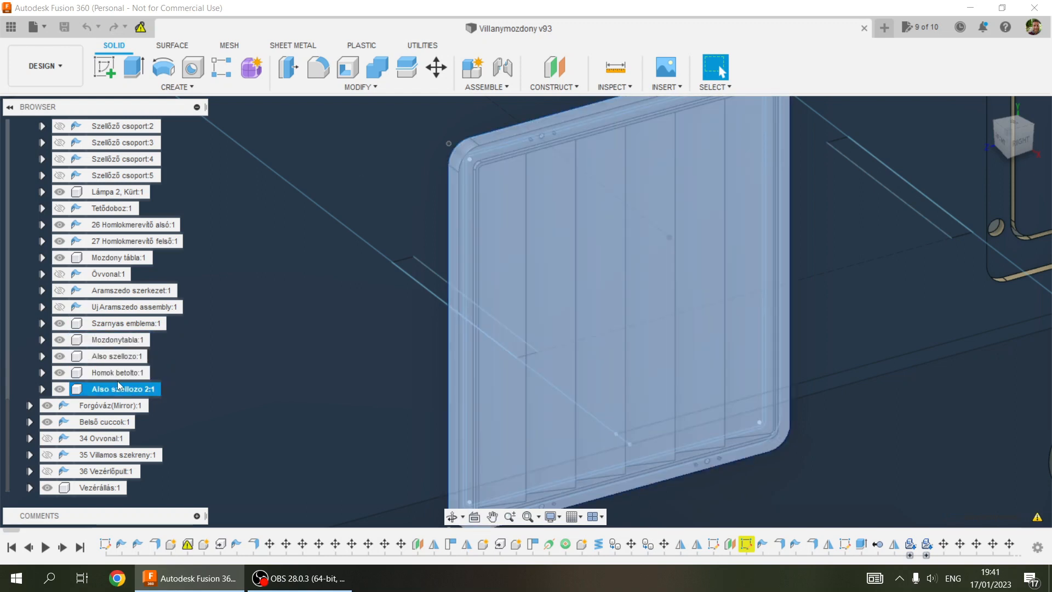
{"action": "left_click", "coordinate": [168, 389]}
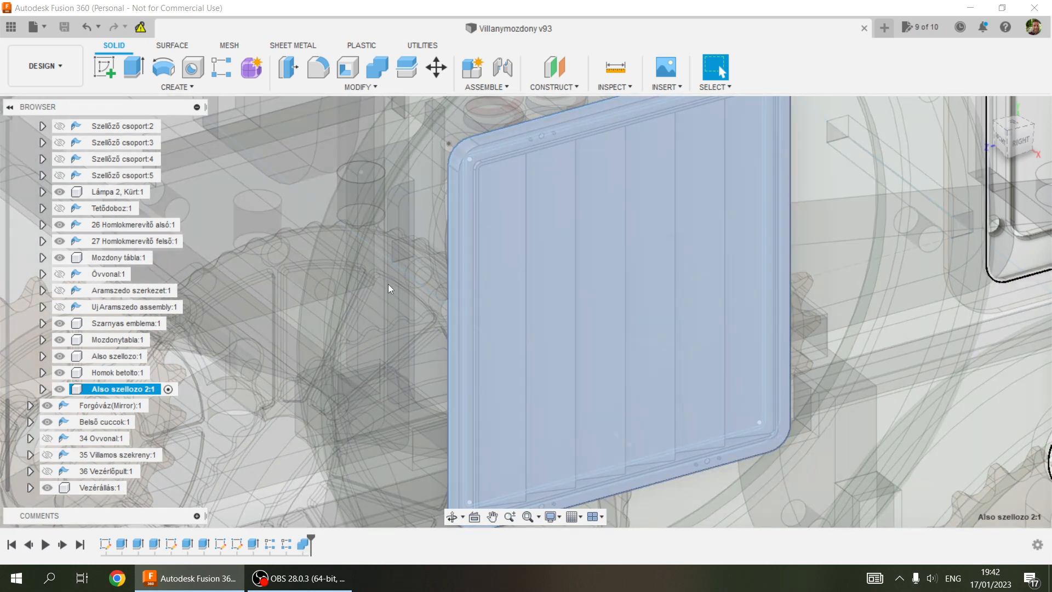
Open the vent's base sketch Alap rajzolat, inspect its rounded frame outline and dimensions, and leave the sketch
{"action": "scroll", "coordinate": [388, 284], "scroll_direction": "down", "scroll_amount": 2}
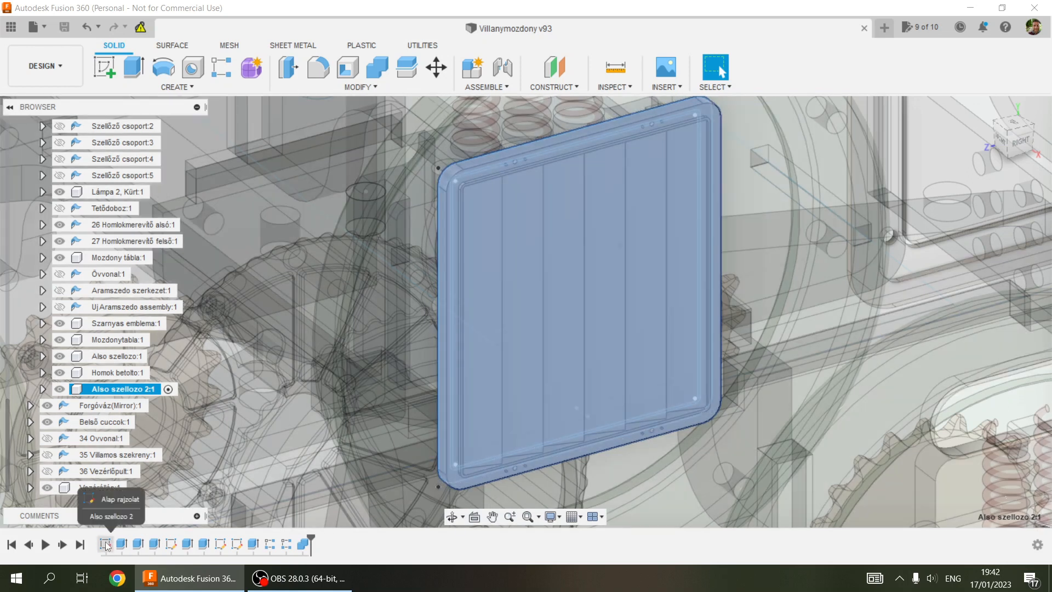
{"action": "left_click", "coordinate": [106, 544]}
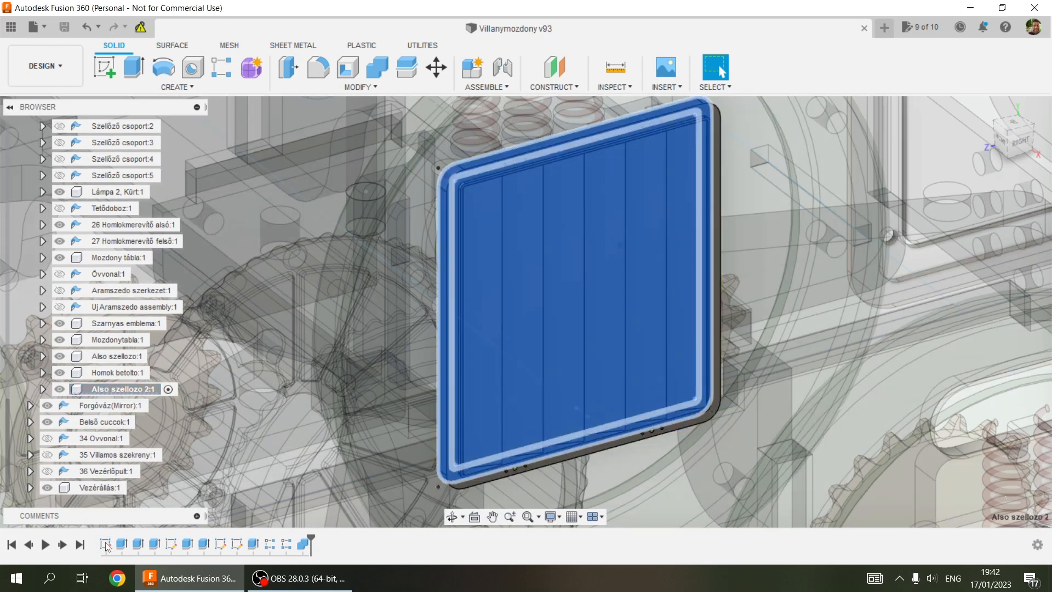
{"action": "double_click", "coordinate": [106, 544]}
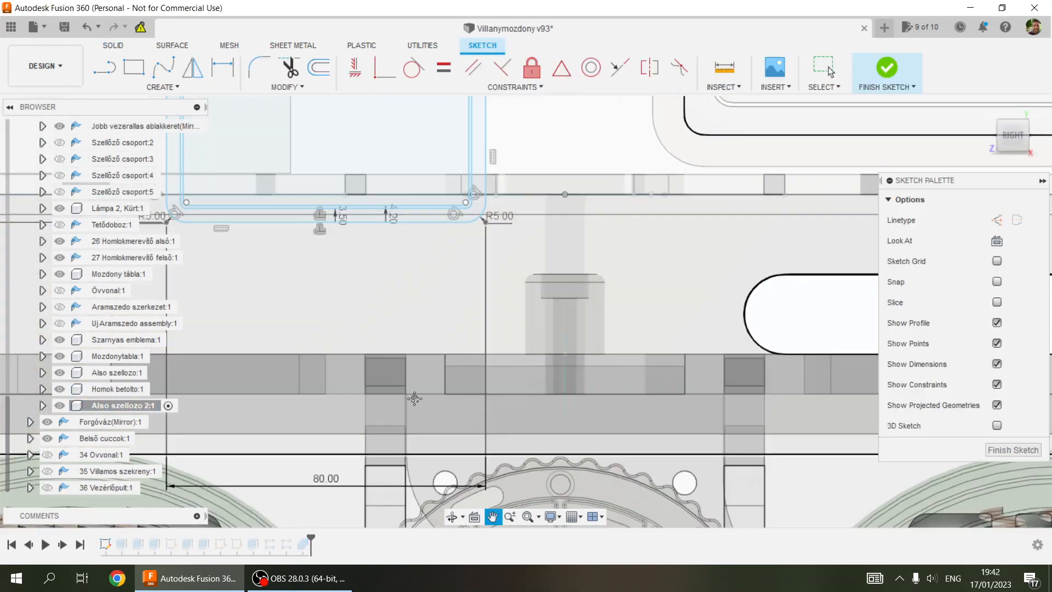
{"action": "middle_click_drag", "start_coordinate": [414, 399], "coordinate": [475, 481]}
{"action": "middle_click_drag", "start_coordinate": [372, 167], "coordinate": [364, 320]}
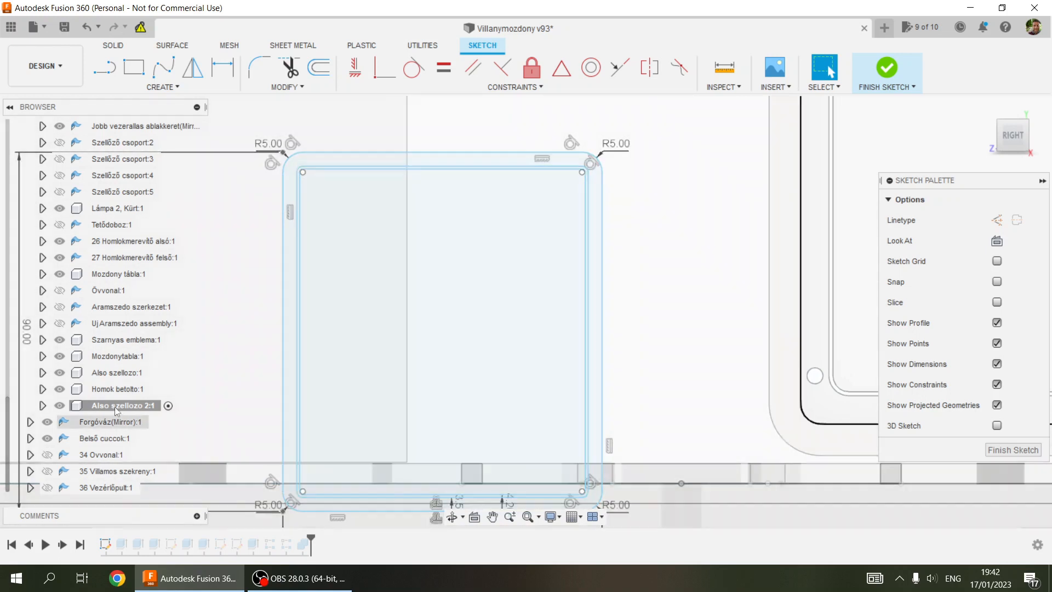
{"action": "key", "text": "ctrl+z"}
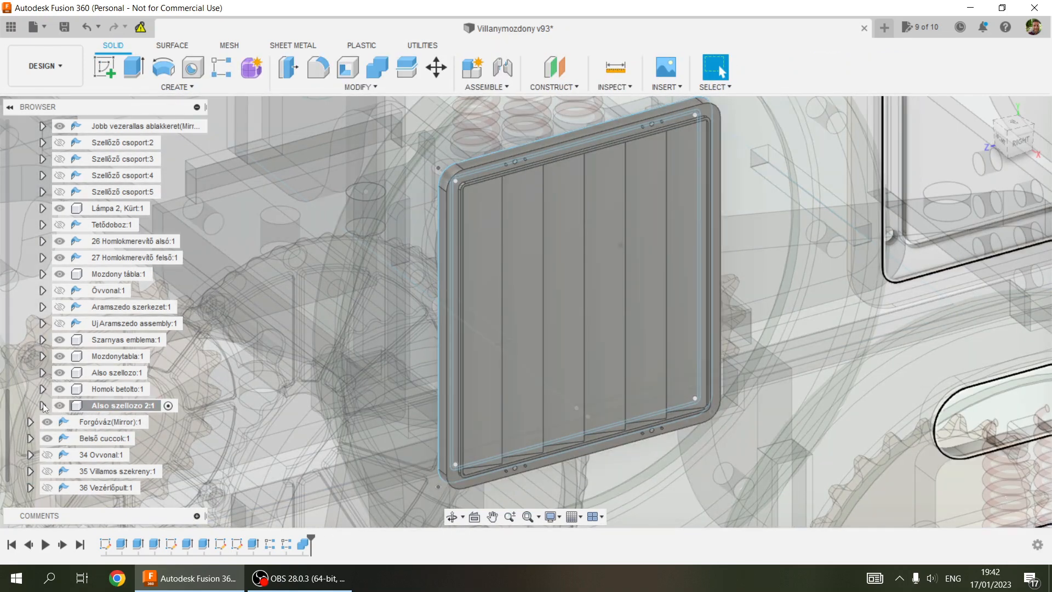
Expand the active Also szellozo 2 component and its Bodies folder, and select a spot on the vent body
{"action": "left_click", "coordinate": [43, 405]}
{"action": "left_click", "coordinate": [54, 372]}
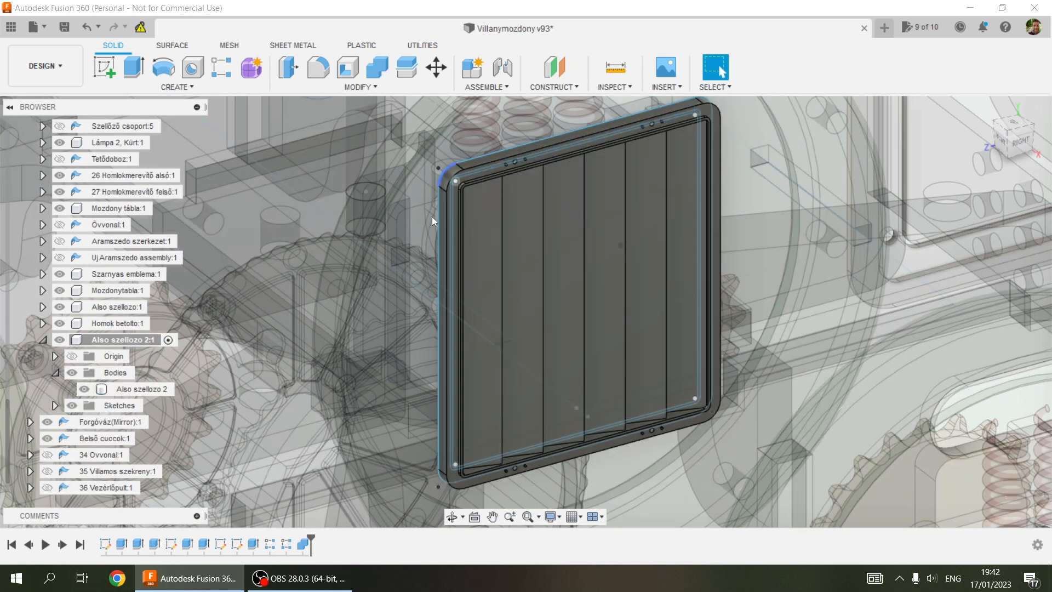
{"action": "left_click", "coordinate": [462, 190]}
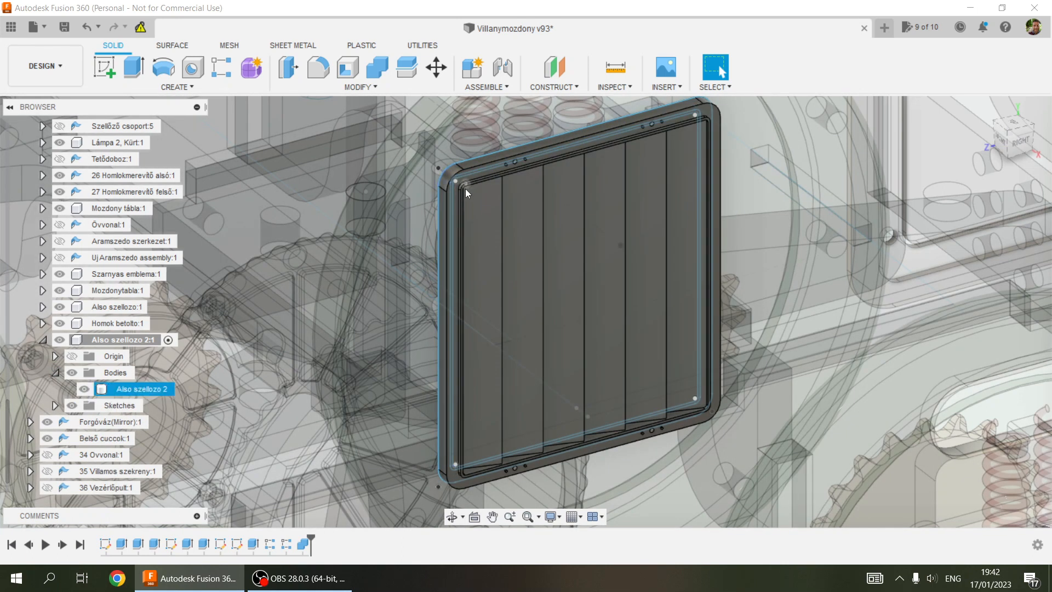
Inspect the vent frame's rounded corner, inner rim and small rivet details along the upper edge
{"action": "scroll", "coordinate": [465, 188], "scroll_direction": "up", "scroll_amount": 5}
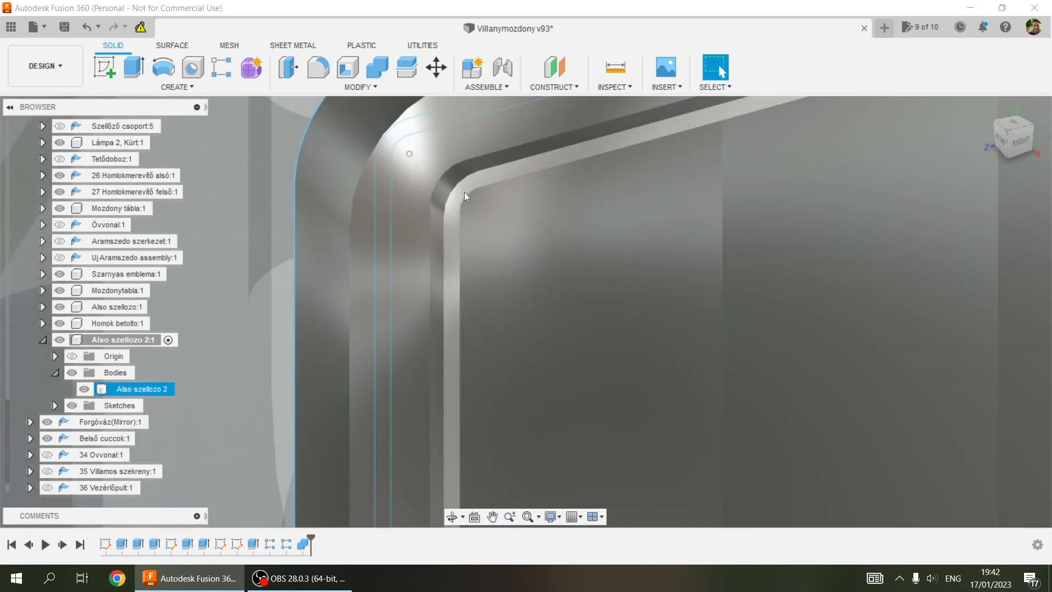
{"action": "scroll", "coordinate": [464, 192], "scroll_direction": "down", "scroll_amount": 2}
{"action": "scroll", "coordinate": [465, 191], "scroll_direction": "down", "scroll_amount": 5}
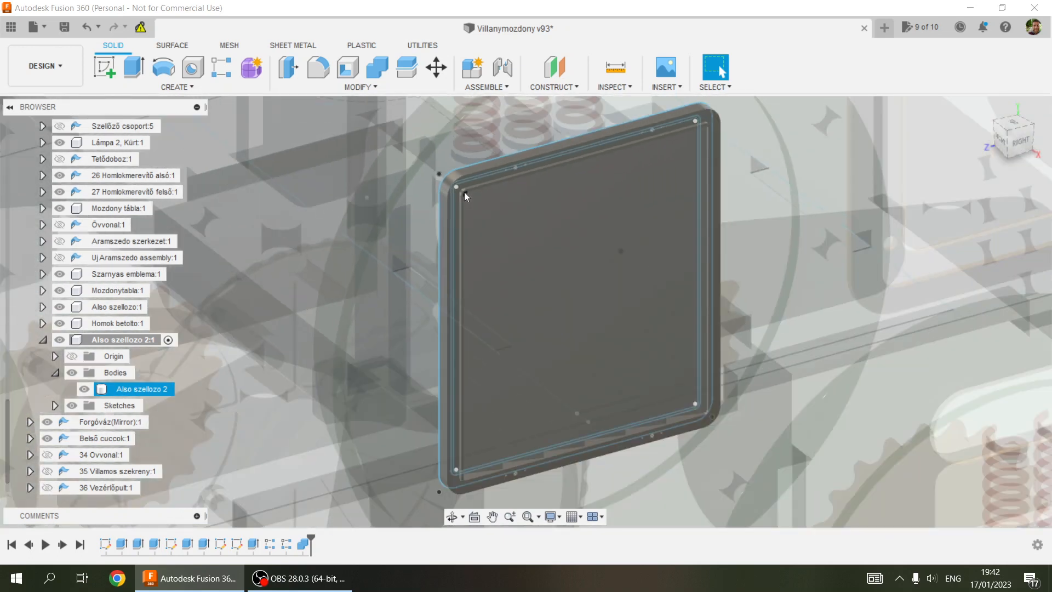
{"action": "left_click", "coordinate": [504, 156]}
{"action": "left_click", "coordinate": [547, 163]}
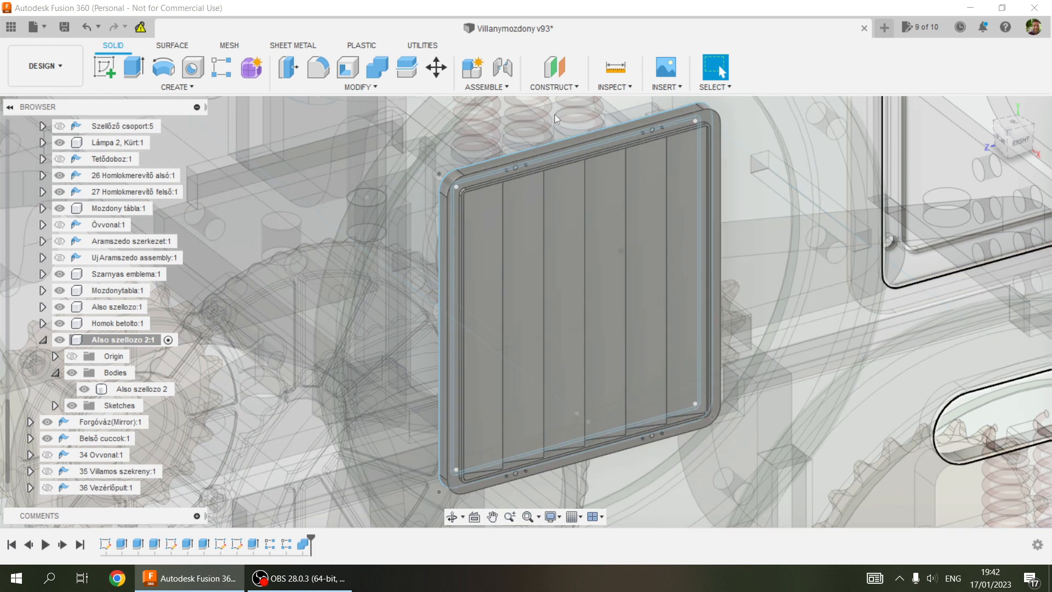
{"action": "scroll", "coordinate": [525, 156], "scroll_direction": "up", "scroll_amount": 5}
{"action": "scroll", "coordinate": [517, 164], "scroll_direction": "up", "scroll_amount": 2}
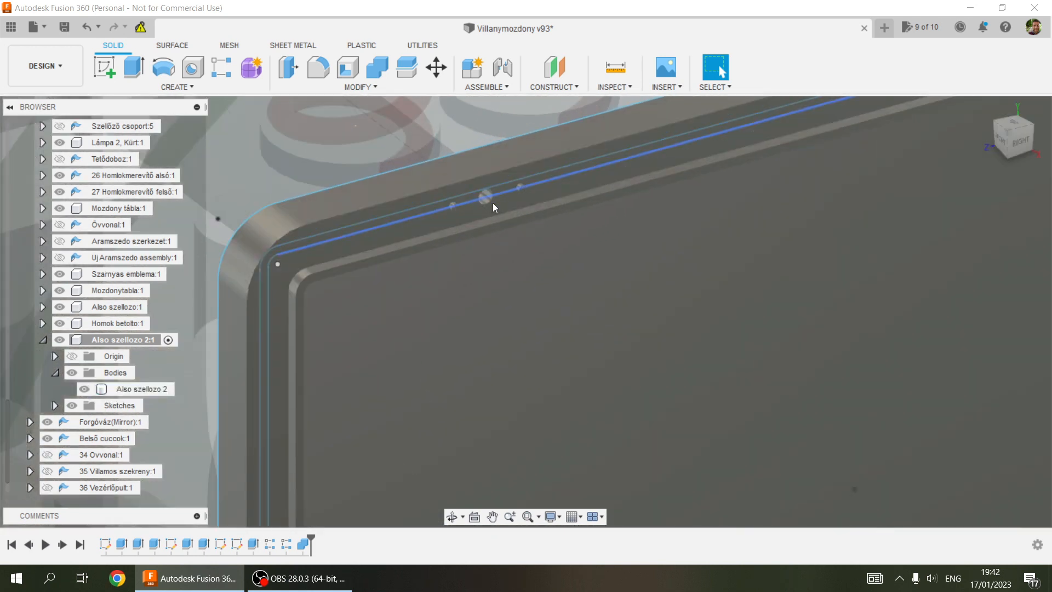
{"action": "scroll", "coordinate": [491, 203], "scroll_direction": "up", "scroll_amount": 2}
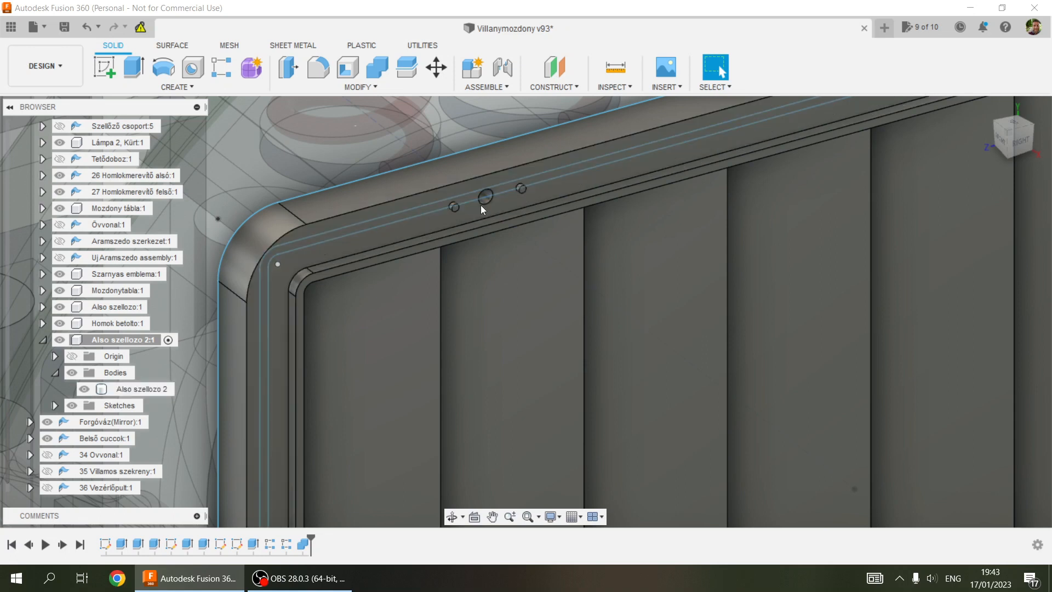
{"action": "scroll", "coordinate": [481, 205], "scroll_direction": "down", "scroll_amount": 3}
{"action": "scroll", "coordinate": [481, 205], "scroll_direction": "down", "scroll_amount": 5}
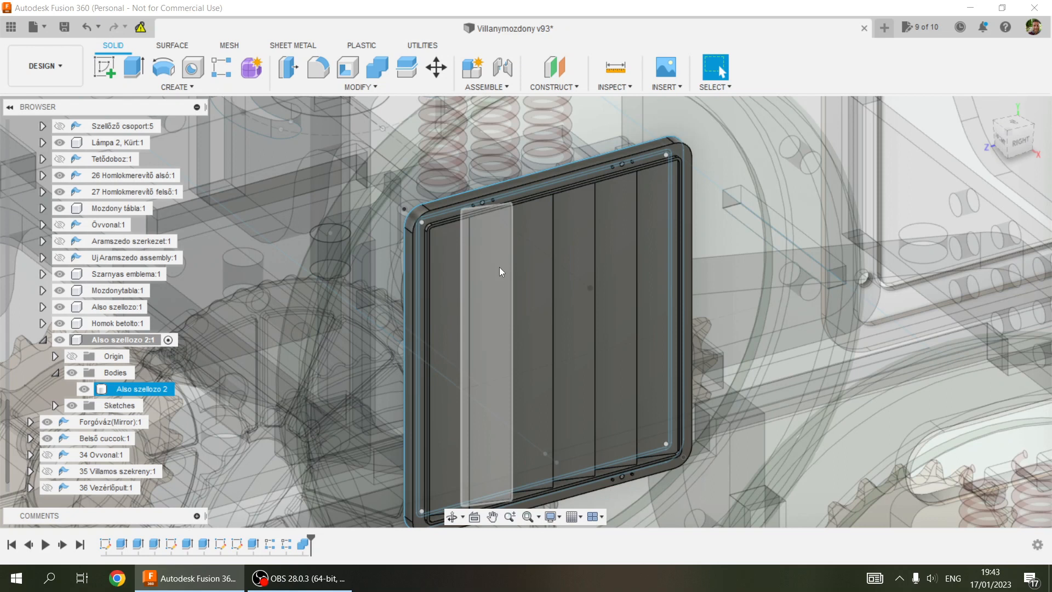
Inspect the stepped vertical slats and how they meet the frame, viewing the vent from below
{"action": "middle_click_drag", "start_coordinate": [573, 269], "coordinate": [516, 182], "text": "shift"}
{"action": "scroll", "coordinate": [516, 182], "scroll_direction": "up", "scroll_amount": 5}
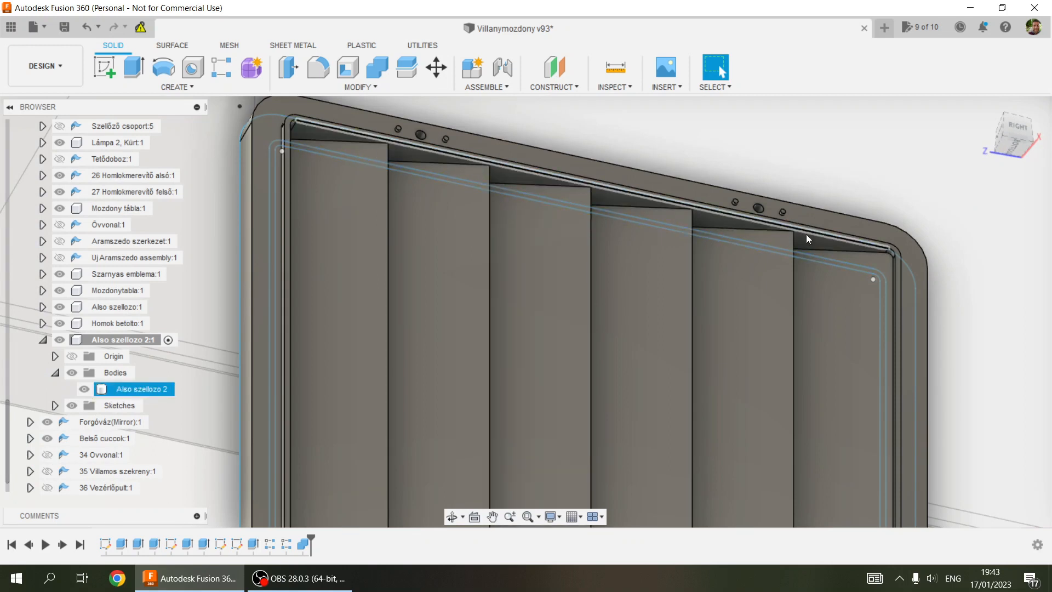
{"action": "scroll", "coordinate": [642, 224], "scroll_direction": "up", "scroll_amount": 4}
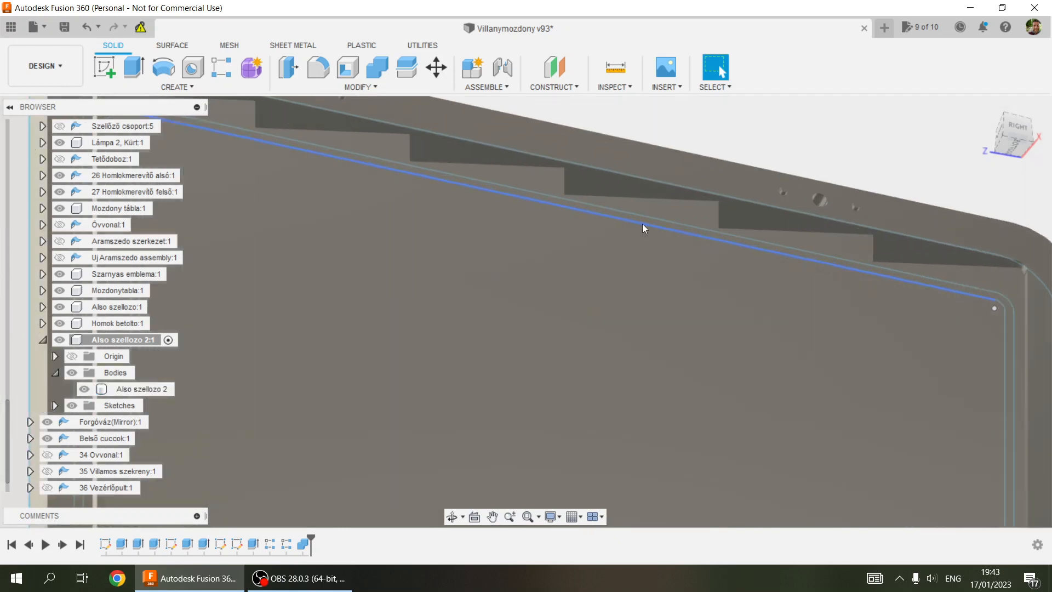
{"action": "scroll", "coordinate": [637, 231], "scroll_direction": "down", "scroll_amount": 2}
{"action": "scroll", "coordinate": [637, 231], "scroll_direction": "down", "scroll_amount": 5}
{"action": "middle_click_drag", "start_coordinate": [635, 230], "coordinate": [787, 255], "text": "shift"}
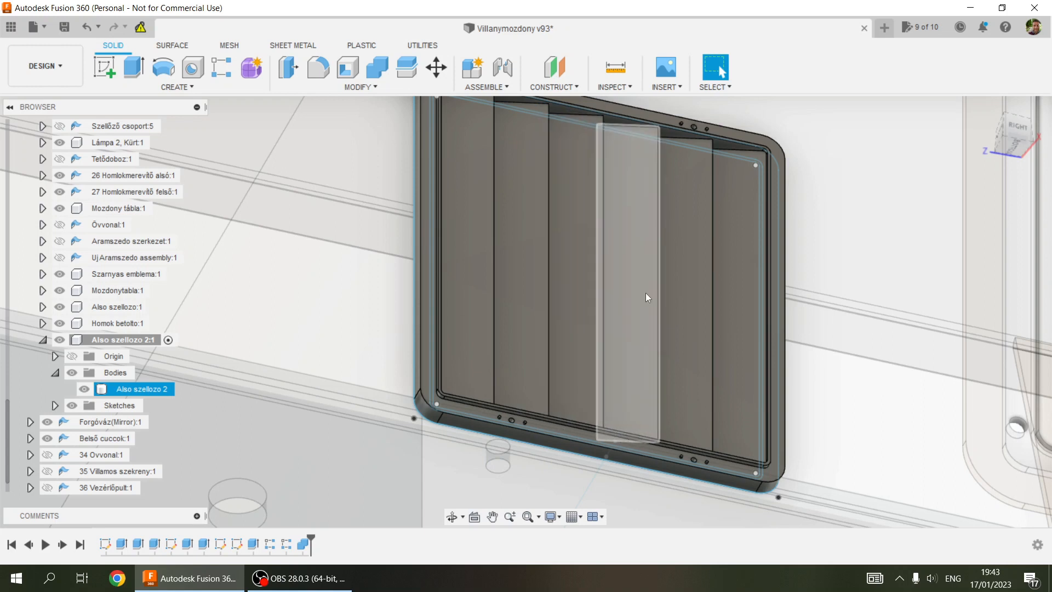
{"action": "middle_click_drag", "start_coordinate": [644, 292], "coordinate": [713, 245], "text": "shift"}
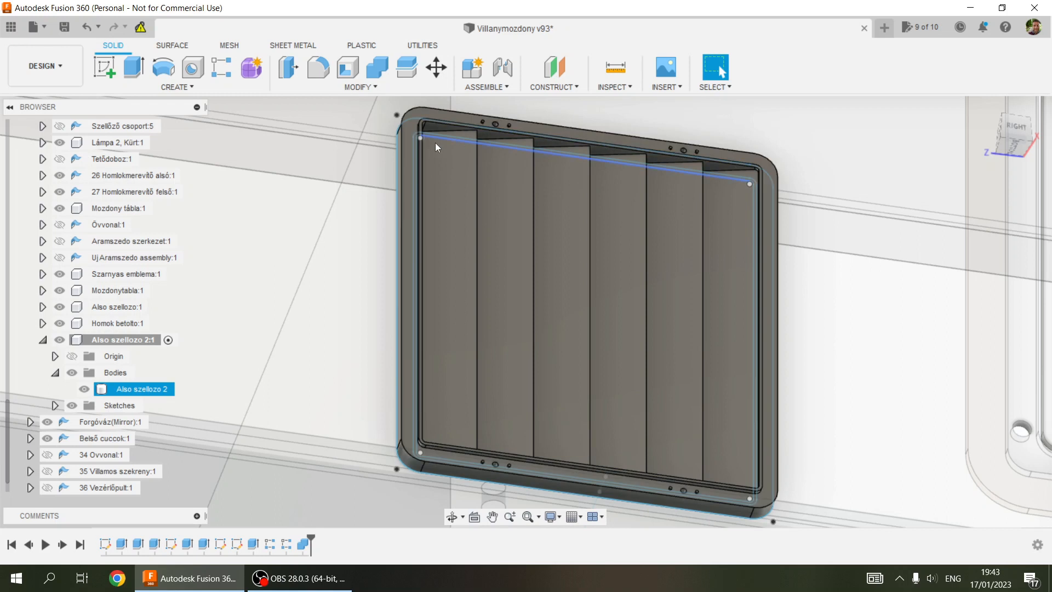
{"action": "key", "text": "Escape"}
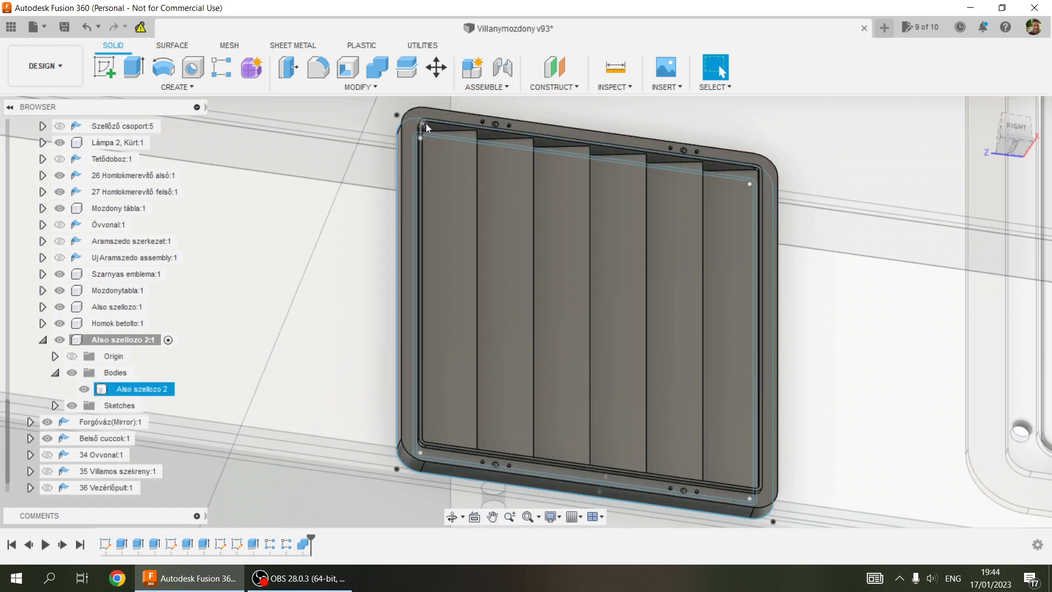
{"action": "left_click", "coordinate": [409, 125]}
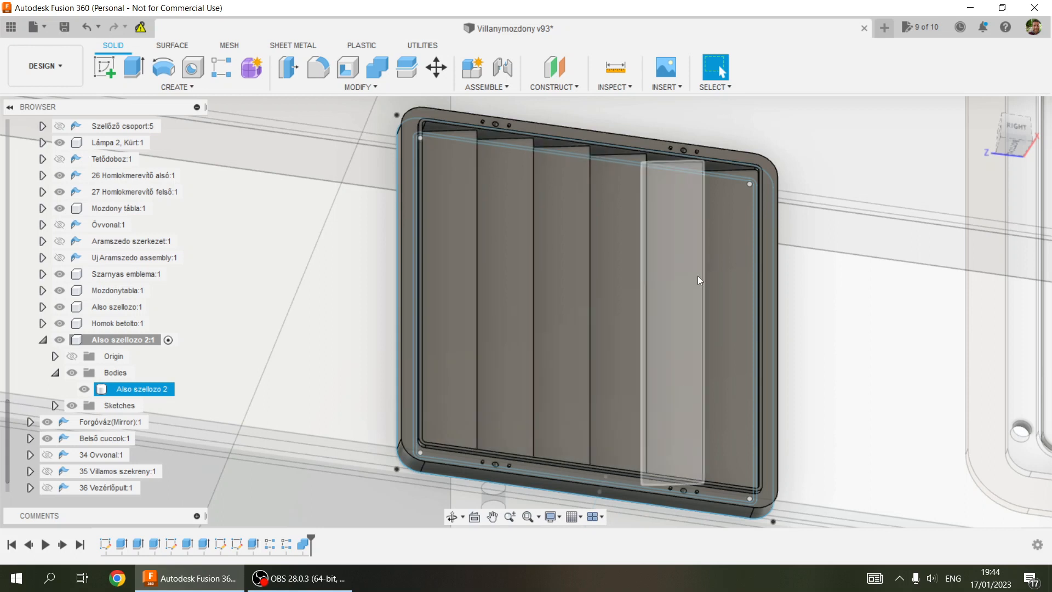
{"action": "key", "text": "Escape"}
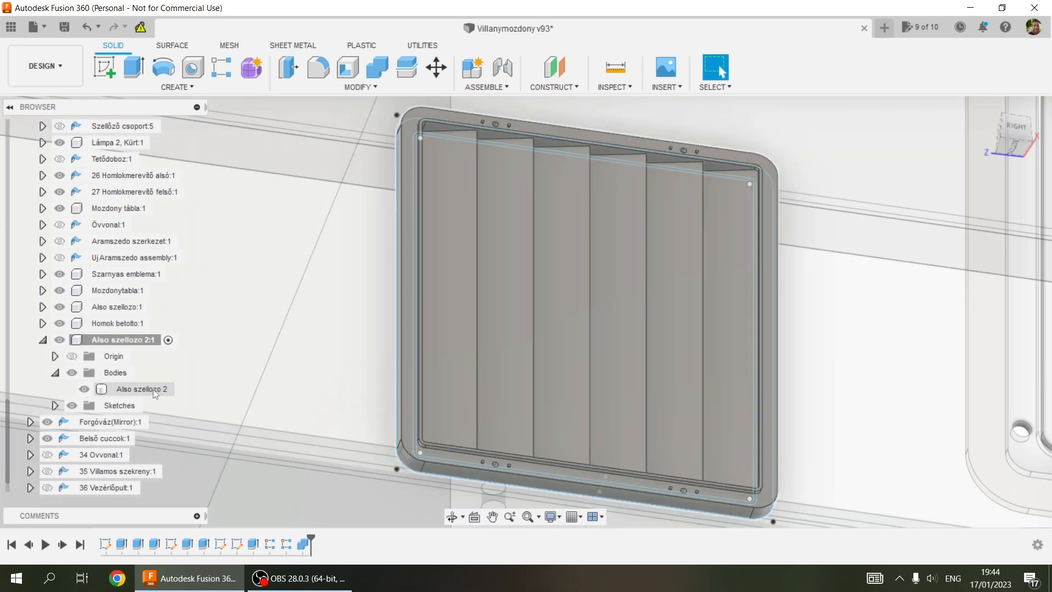
{"action": "right_click", "coordinate": [140, 389]}
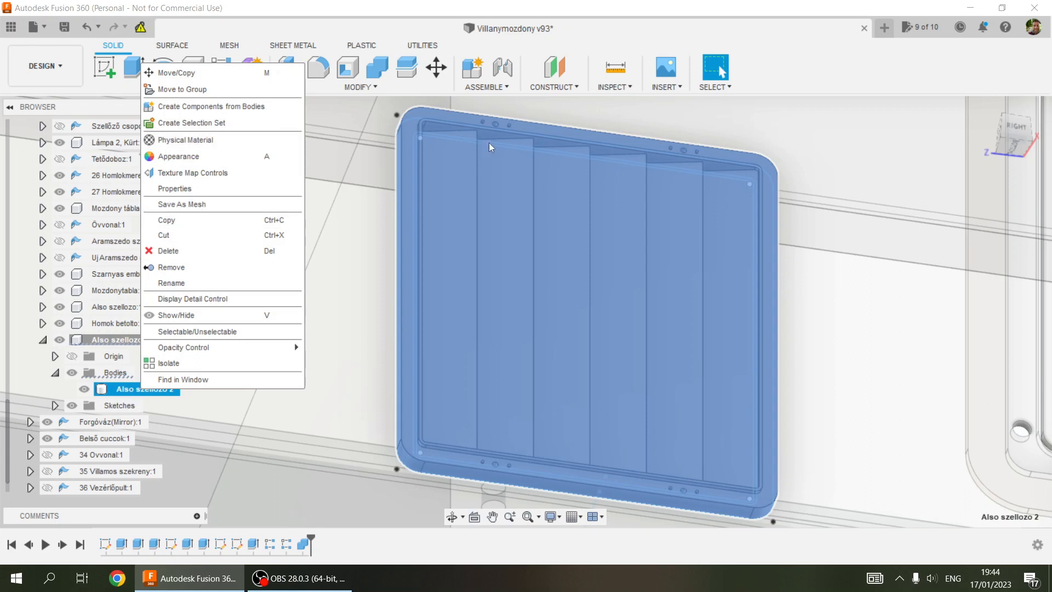
{"action": "left_click", "coordinate": [815, 205]}
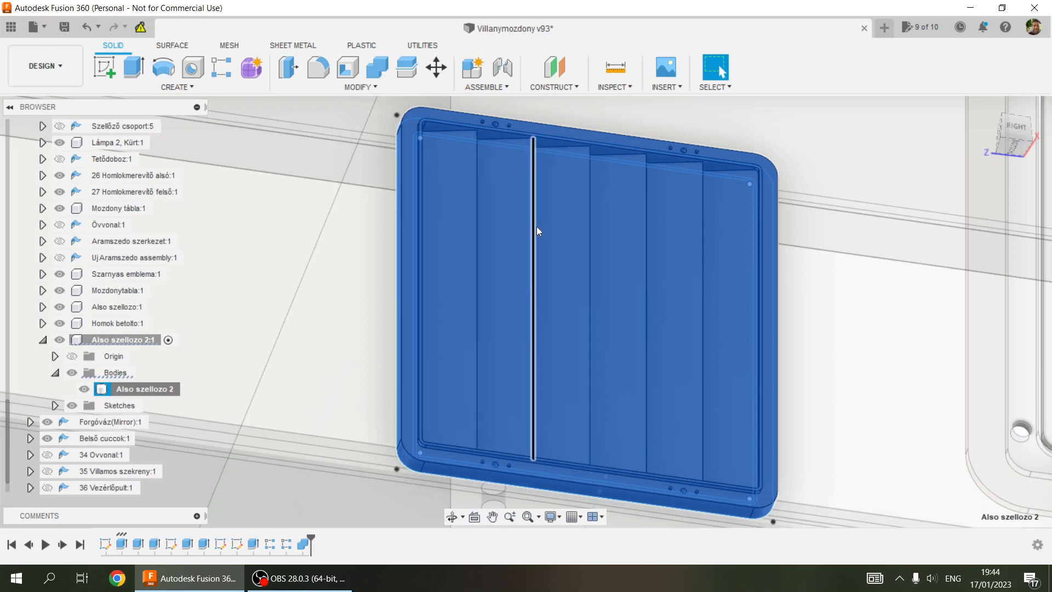
{"action": "scroll", "coordinate": [536, 226], "scroll_direction": "down", "scroll_amount": 5}
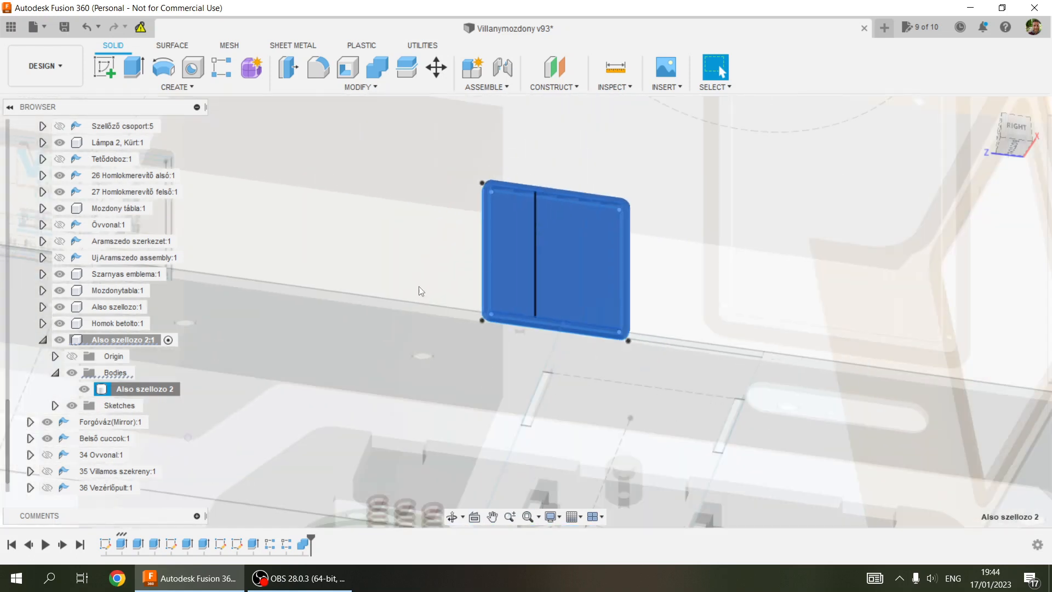
Examine where the vent sits on the locomotive's side relative to the Varga plate, the other vent and the round filler lid
{"action": "scroll", "coordinate": [378, 344], "scroll_direction": "down", "scroll_amount": 3}
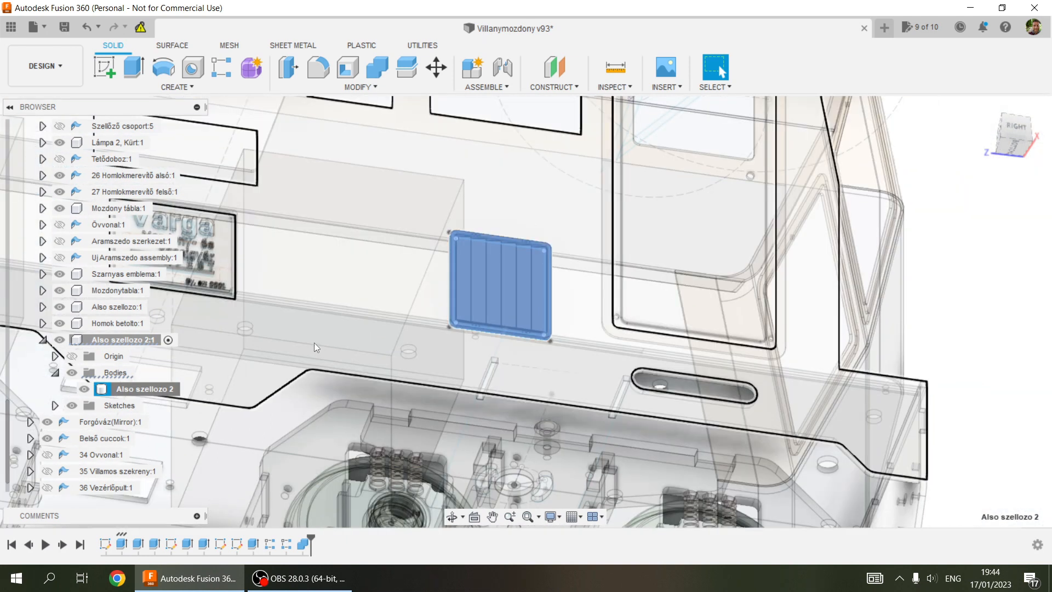
{"action": "middle_click_drag", "start_coordinate": [348, 335], "coordinate": [577, 323]}
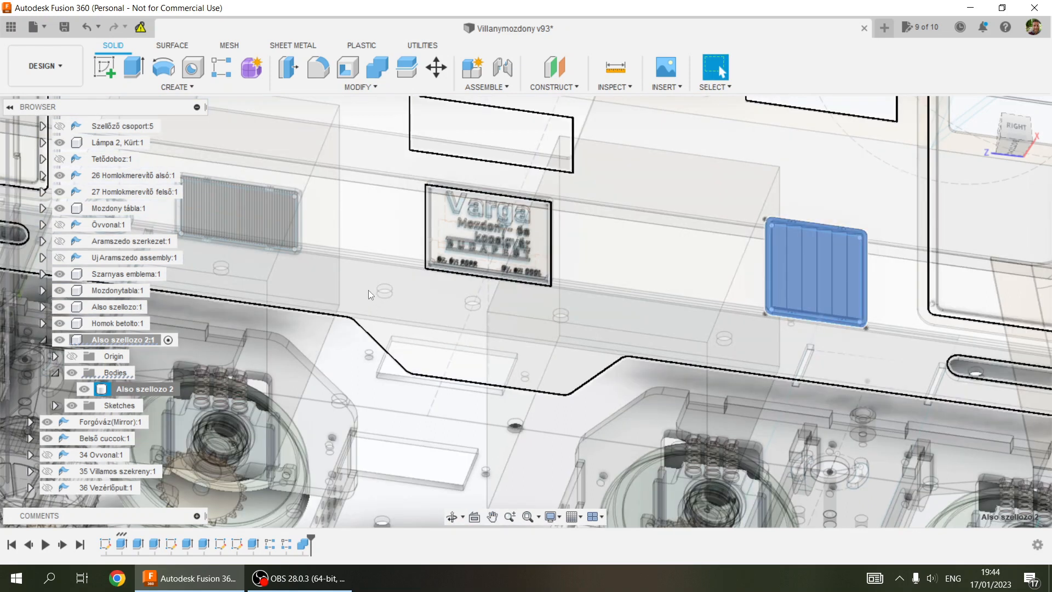
{"action": "scroll", "coordinate": [368, 290], "scroll_direction": "down", "scroll_amount": 3}
{"action": "middle_click_drag", "start_coordinate": [368, 290], "coordinate": [569, 348]}
{"action": "scroll", "coordinate": [548, 334], "scroll_direction": "up", "scroll_amount": 3}
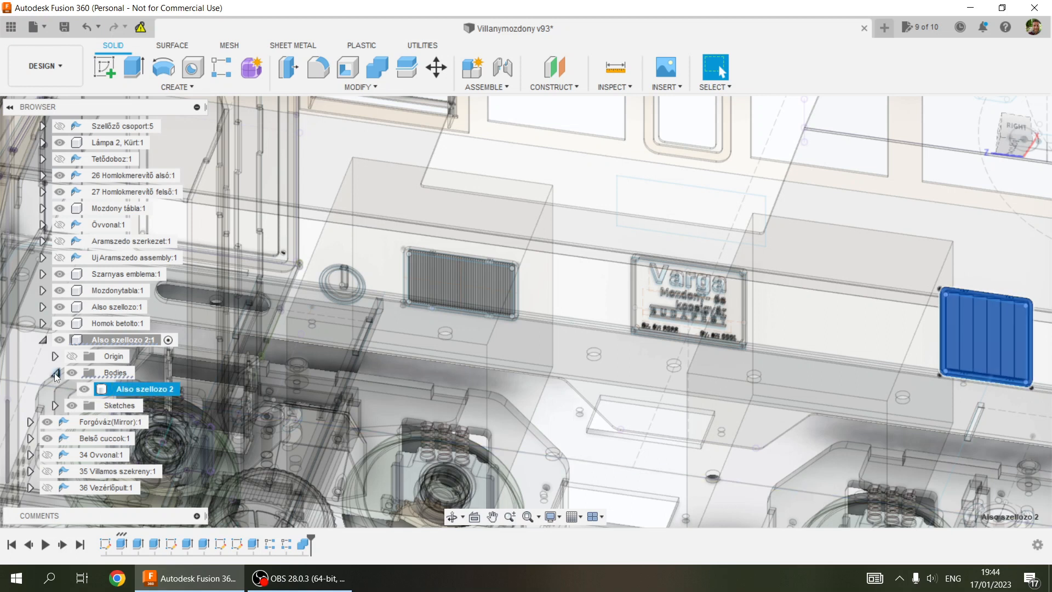
{"action": "scroll", "coordinate": [426, 258], "scroll_direction": "down", "scroll_amount": 2}
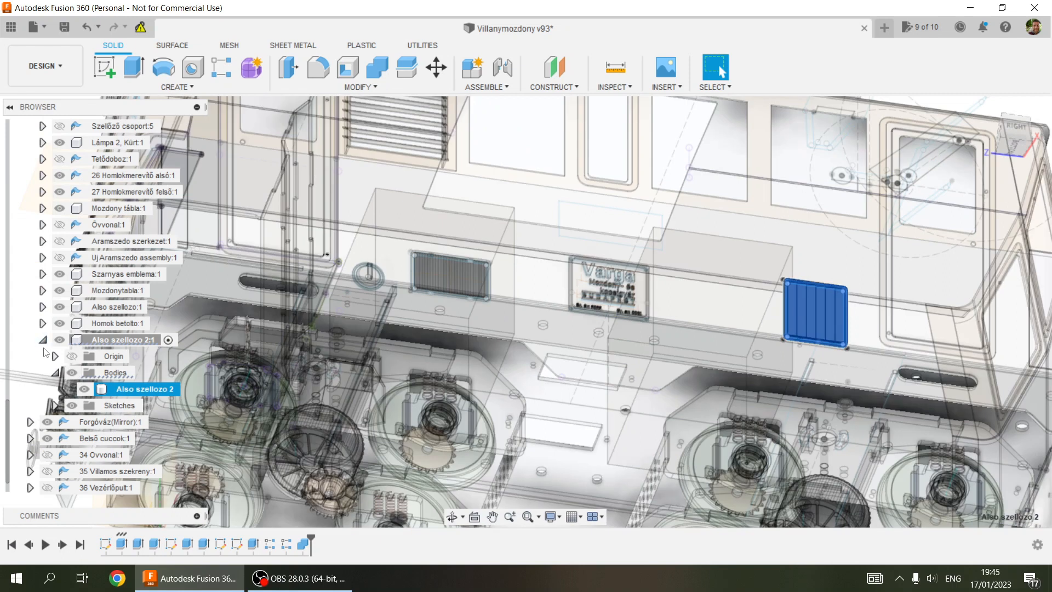
Collapse Also szellozo 2, then activate and expand Homok betolto to examine its round lid and raised handle
{"action": "left_click", "coordinate": [55, 373]}
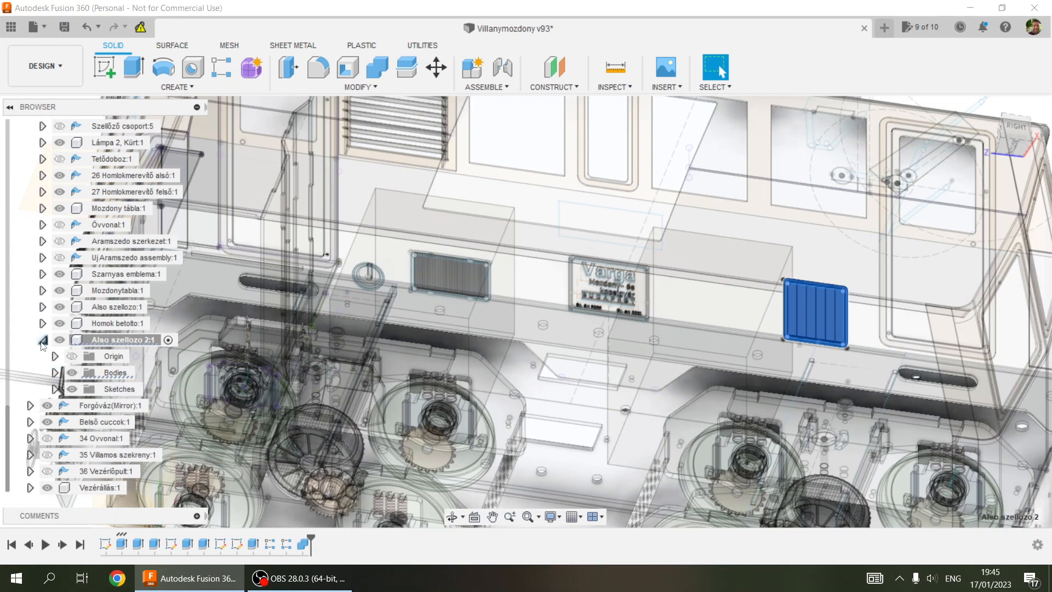
{"action": "left_click", "coordinate": [42, 340]}
{"action": "left_click", "coordinate": [109, 372]}
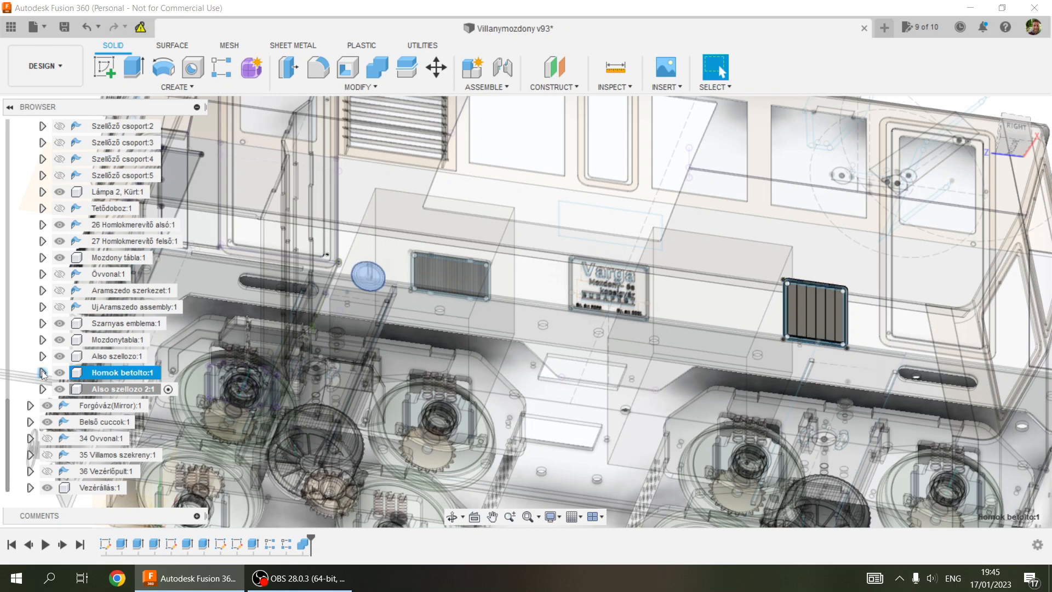
{"action": "scroll", "coordinate": [364, 289], "scroll_direction": "down", "scroll_amount": 2}
{"action": "scroll", "coordinate": [364, 287], "scroll_direction": "up", "scroll_amount": 7}
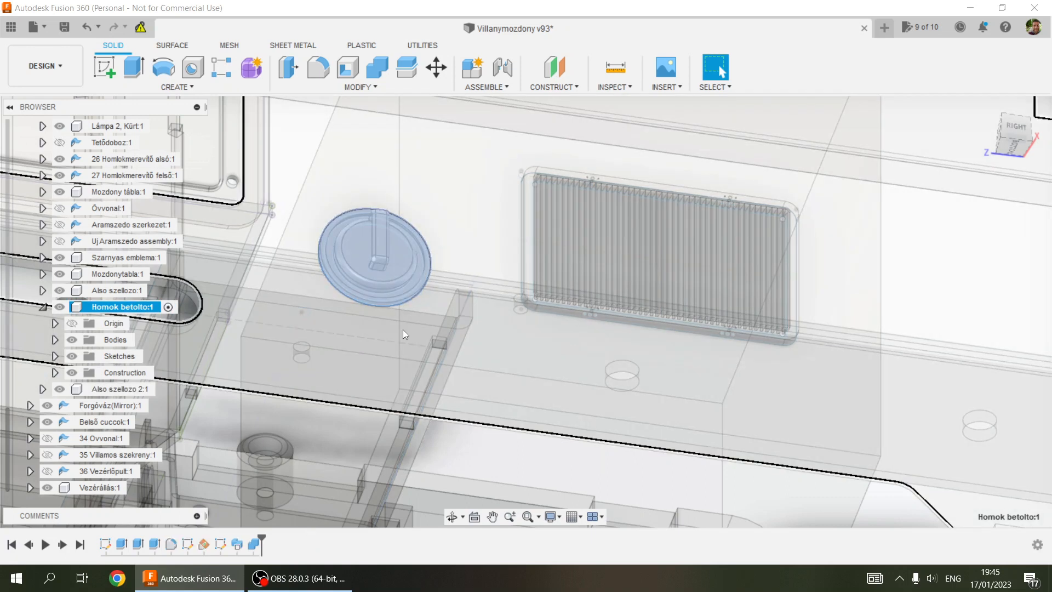
{"action": "middle_click_drag", "start_coordinate": [404, 330], "coordinate": [376, 233], "text": "shift"}
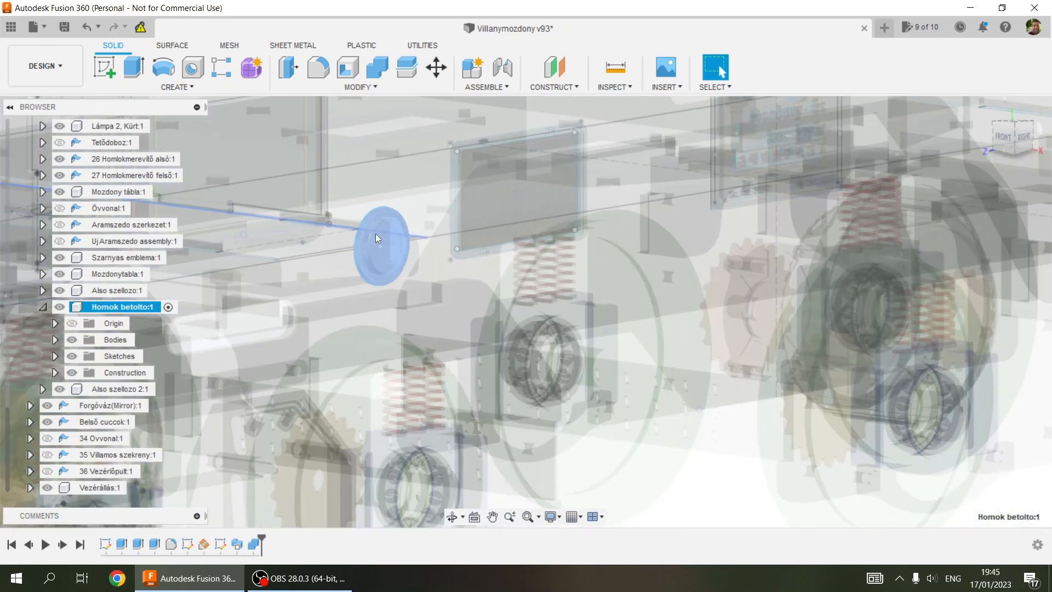
{"action": "scroll", "coordinate": [375, 233], "scroll_direction": "up", "scroll_amount": 5}
{"action": "left_click", "coordinate": [616, 338]}
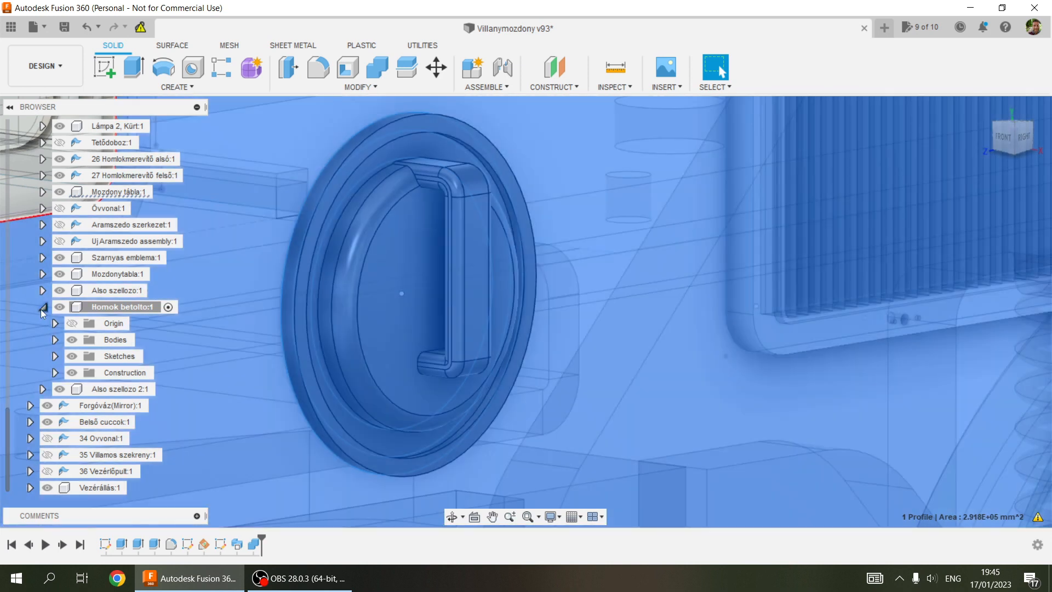
Collapse Homok betolto and view the brake fittings on the locomotive's front plate up close
{"action": "left_click", "coordinate": [44, 312]}
{"action": "scroll", "coordinate": [213, 344], "scroll_direction": "down", "scroll_amount": 8}
{"action": "scroll", "coordinate": [212, 344], "scroll_direction": "down", "scroll_amount": 5}
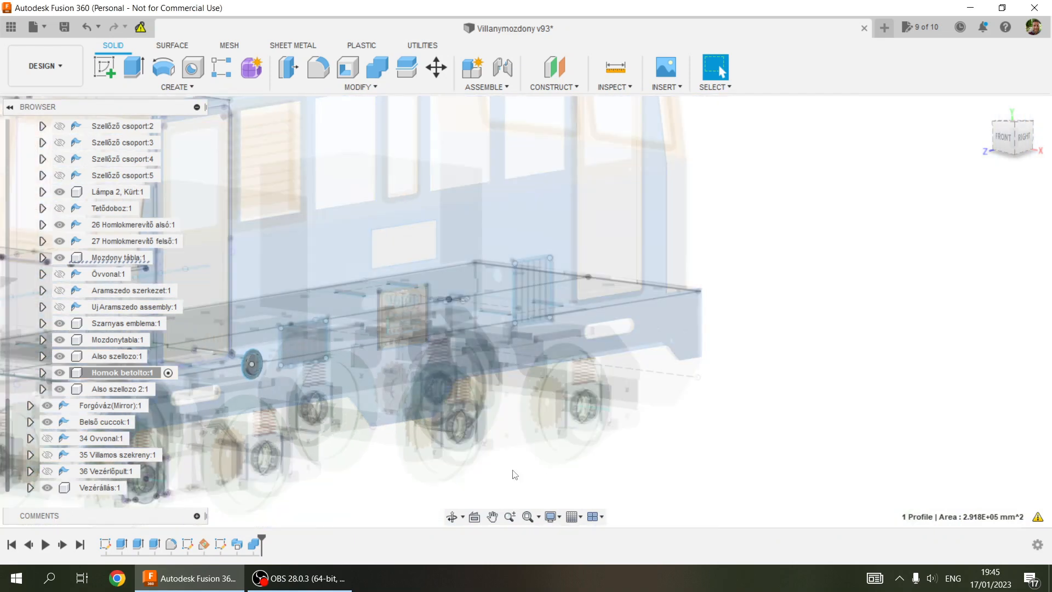
{"action": "middle_click_drag", "start_coordinate": [472, 465], "coordinate": [935, 276]}
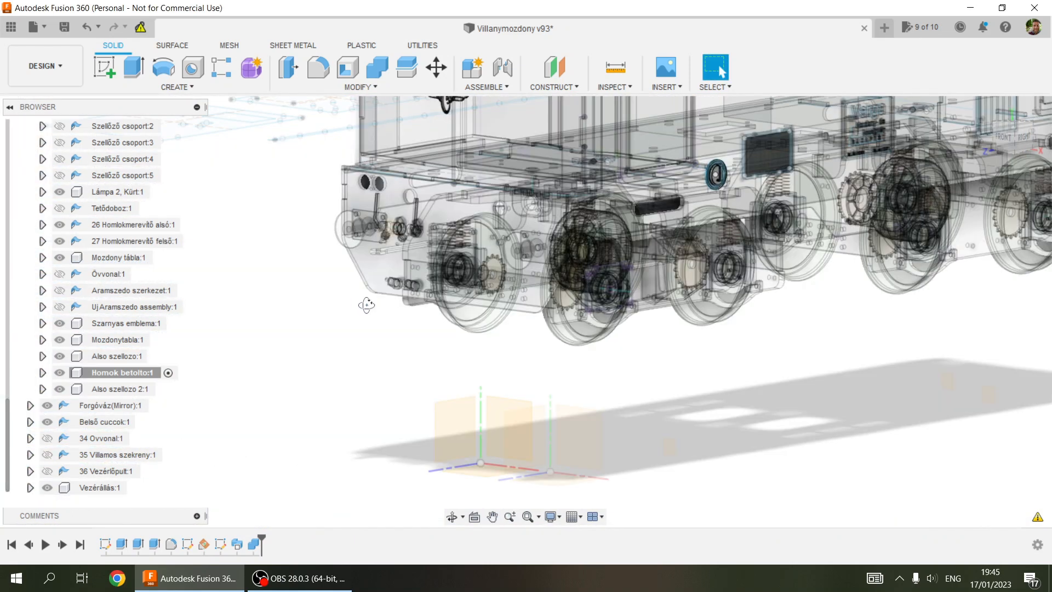
{"action": "middle_click_drag", "start_coordinate": [366, 305], "coordinate": [370, 308], "text": "shift"}
{"action": "scroll", "coordinate": [311, 183], "scroll_direction": "down", "scroll_amount": 2}
{"action": "scroll", "coordinate": [311, 183], "scroll_direction": "up", "scroll_amount": 6}
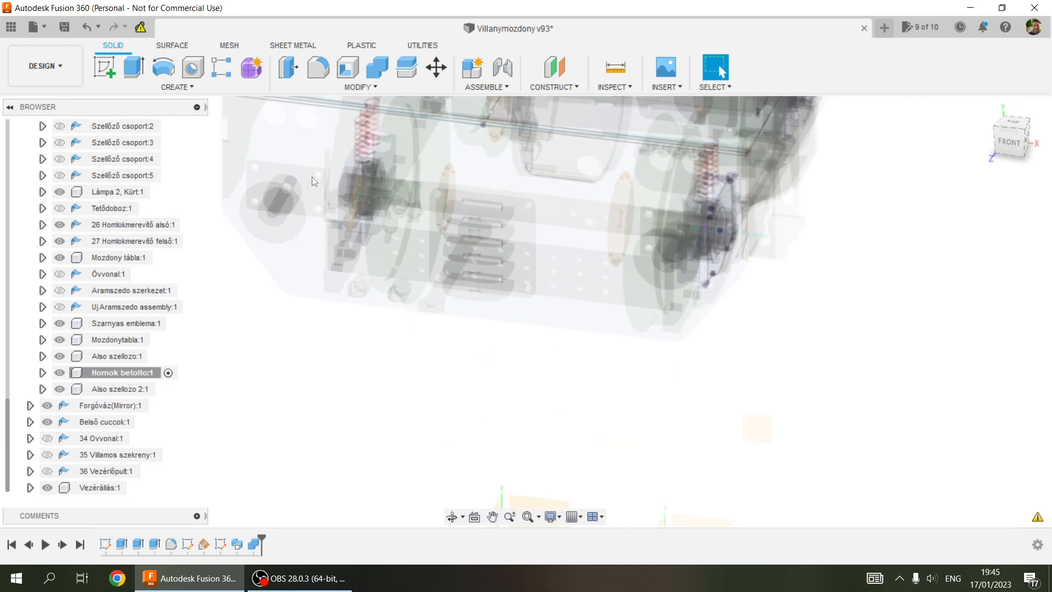
{"action": "scroll", "coordinate": [313, 182], "scroll_direction": "up", "scroll_amount": 5}
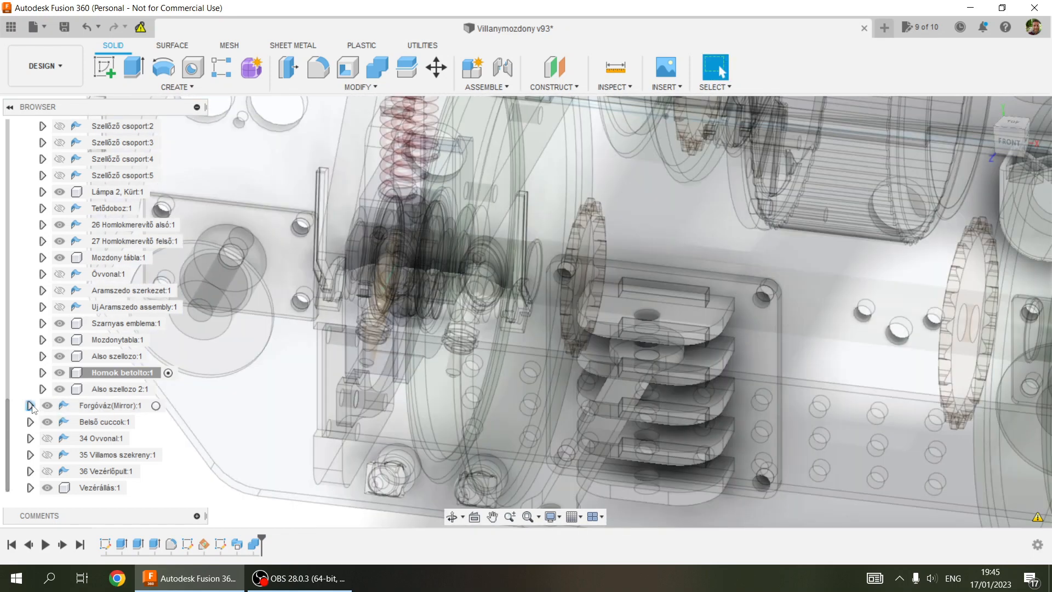
Collapse Felépítmény, expand Alváz down to the bodies of Lámpa 1, and activate the Lámpa 1 component
{"action": "scroll", "coordinate": [56, 326], "scroll_direction": "up", "scroll_amount": 7}
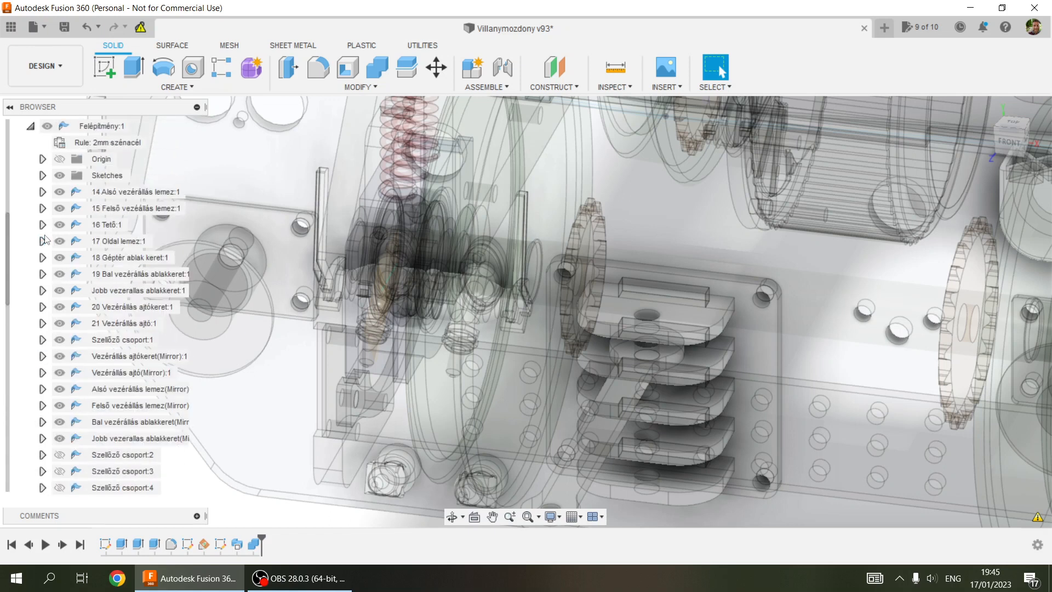
{"action": "left_click", "coordinate": [30, 242]}
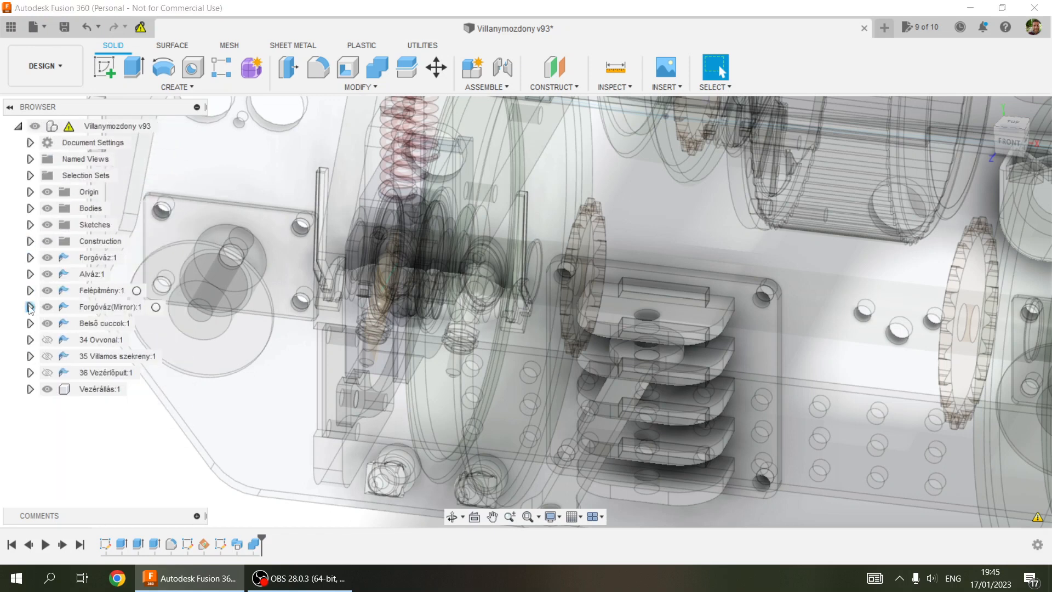
{"action": "left_click", "coordinate": [30, 273]}
{"action": "scroll", "coordinate": [54, 306], "scroll_direction": "down", "scroll_amount": 3}
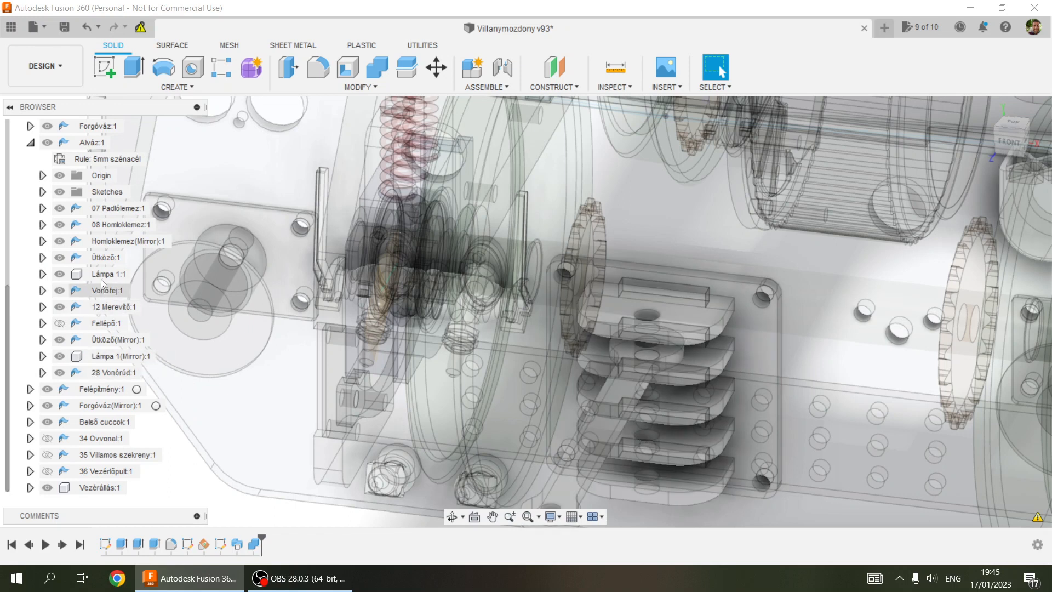
{"action": "left_click", "coordinate": [46, 277]}
{"action": "left_click", "coordinate": [55, 241]}
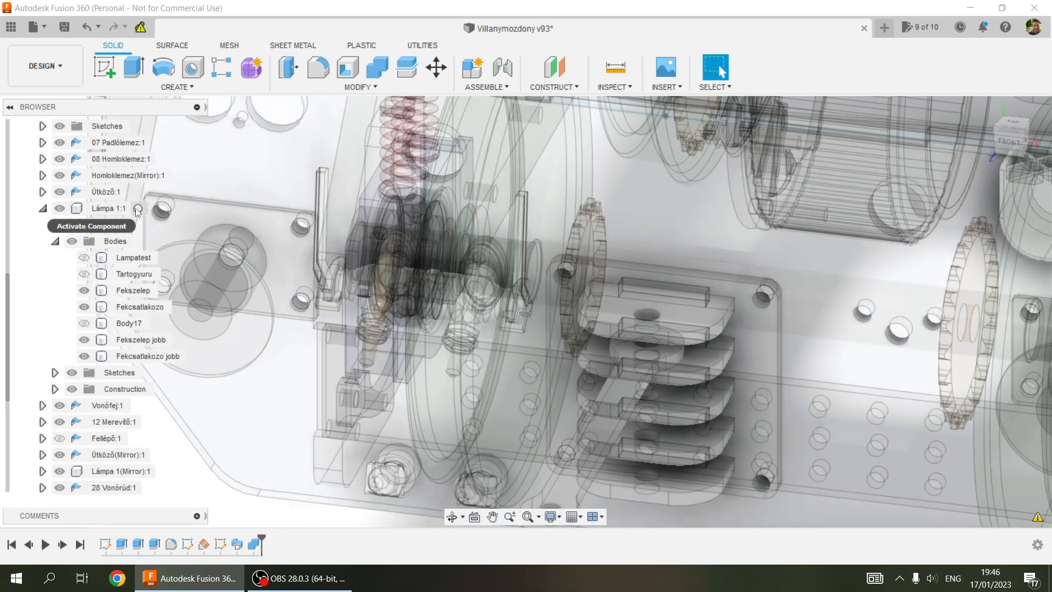
{"action": "left_click", "coordinate": [137, 208]}
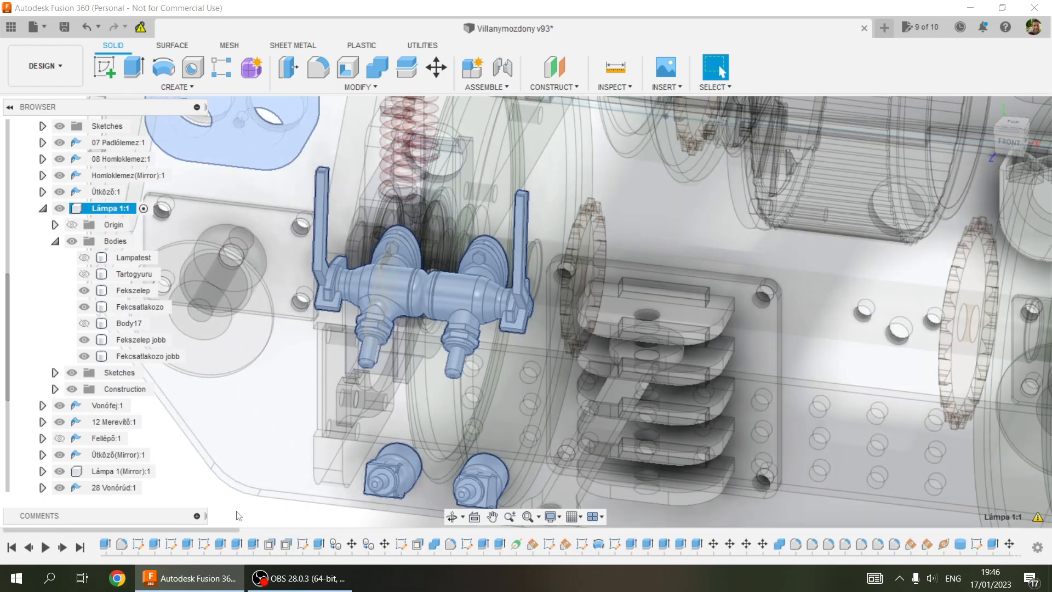
{"action": "left_click", "coordinate": [235, 510]}
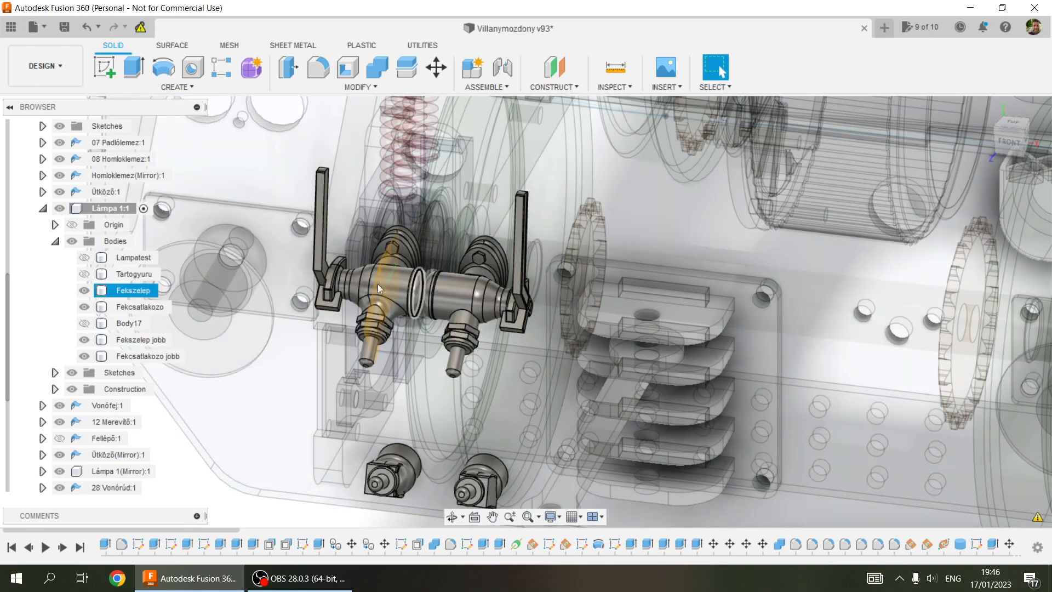
Examine the paired brake valves Fekszelep and Fekszelep jobb and the two connectors mounted beneath them
{"action": "left_click", "coordinate": [444, 282]}
{"action": "scroll", "coordinate": [389, 245], "scroll_direction": "down", "scroll_amount": 2}
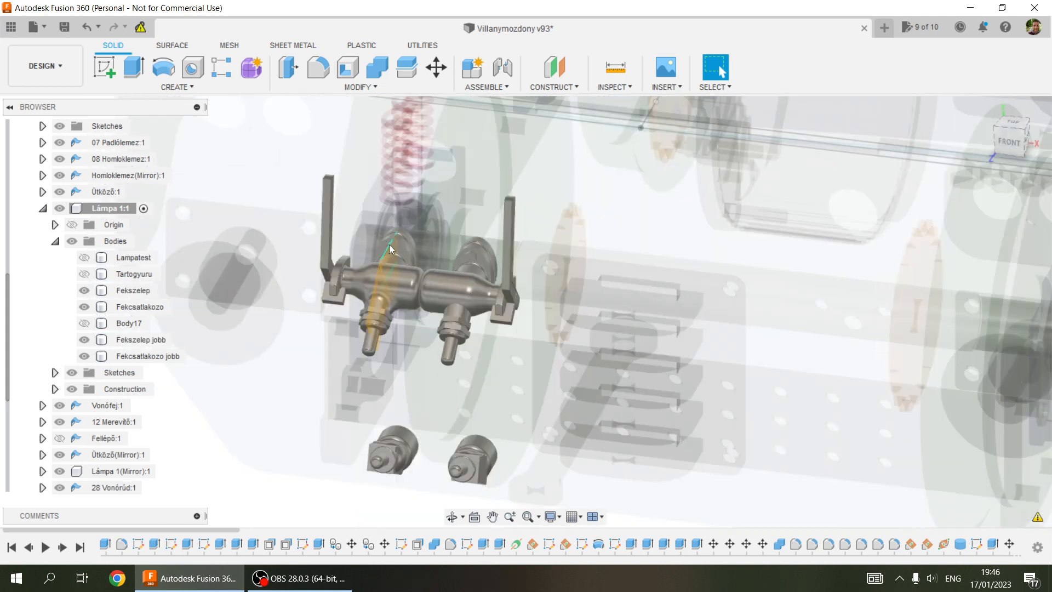
{"action": "scroll", "coordinate": [389, 244], "scroll_direction": "up", "scroll_amount": 1}
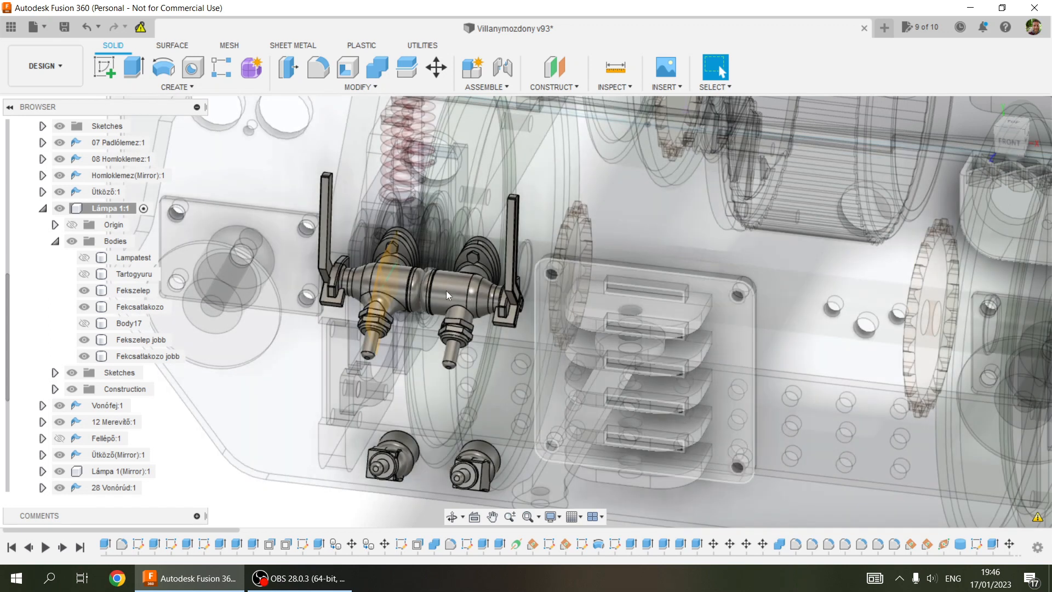
{"action": "scroll", "coordinate": [419, 272], "scroll_direction": "down", "scroll_amount": 2}
{"action": "scroll", "coordinate": [405, 264], "scroll_direction": "up", "scroll_amount": 4}
{"action": "scroll", "coordinate": [405, 264], "scroll_direction": "up", "scroll_amount": 2}
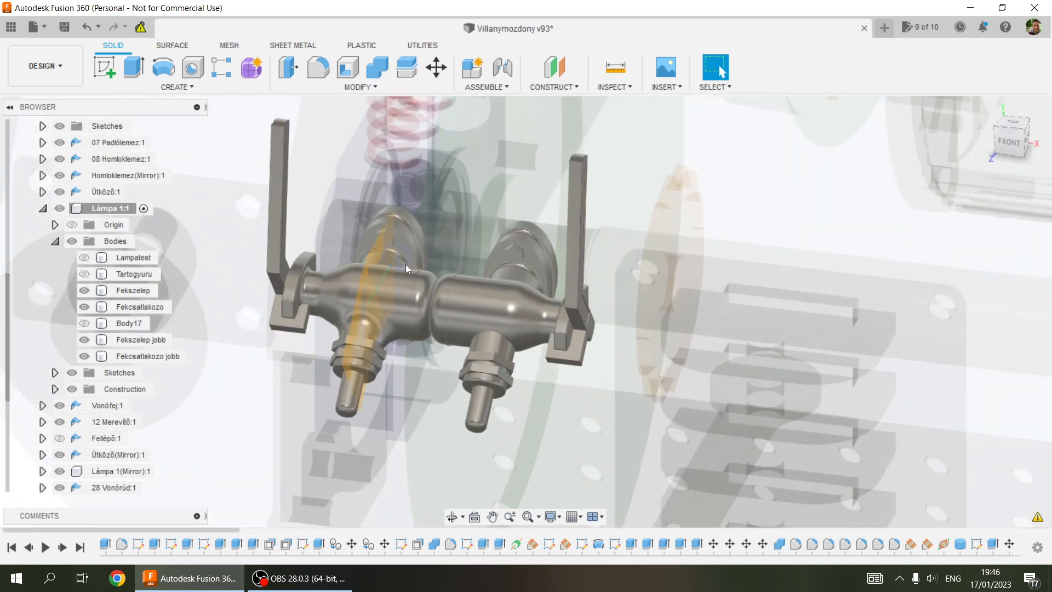
{"action": "scroll", "coordinate": [405, 264], "scroll_direction": "down", "scroll_amount": 3}
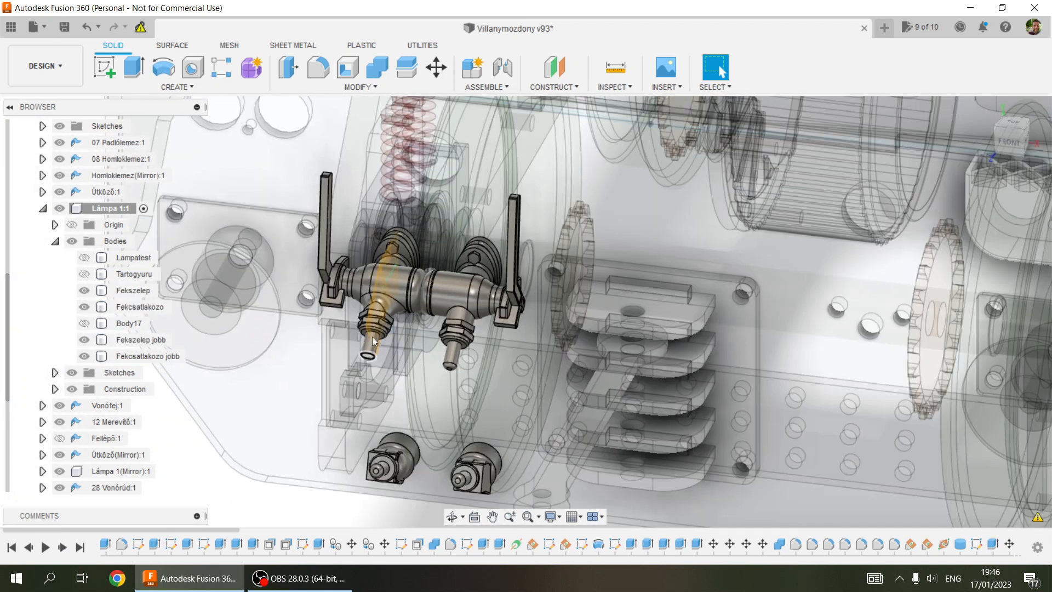
{"action": "left_click", "coordinate": [404, 441]}
{"action": "middle_click_drag", "start_coordinate": [402, 450], "coordinate": [426, 450], "text": "shift"}
{"action": "scroll", "coordinate": [392, 278], "scroll_direction": "down", "scroll_amount": 3}
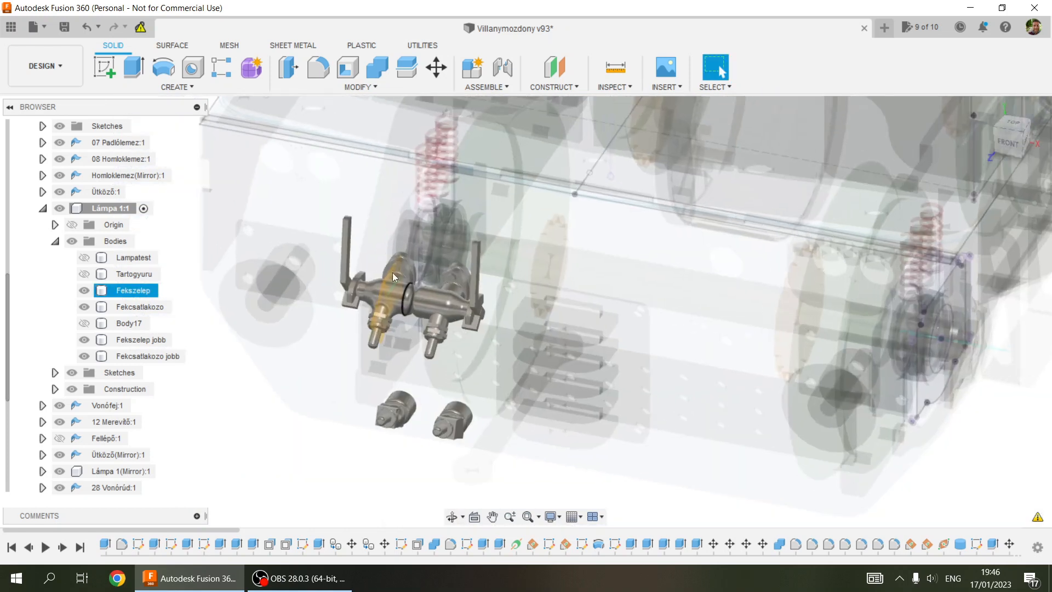
Inspect the Fekszelep body up close, including its round flange, hex bolt, rounded barrel and construction planes
{"action": "scroll", "coordinate": [393, 270], "scroll_direction": "up", "scroll_amount": 6}
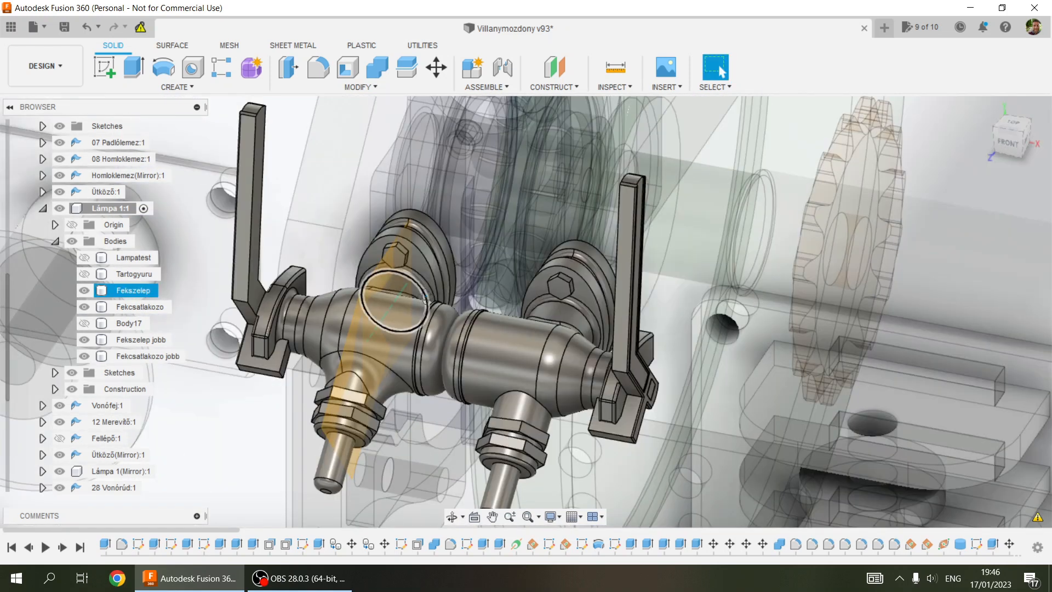
{"action": "middle_click_drag", "start_coordinate": [426, 297], "coordinate": [403, 297], "text": "shift"}
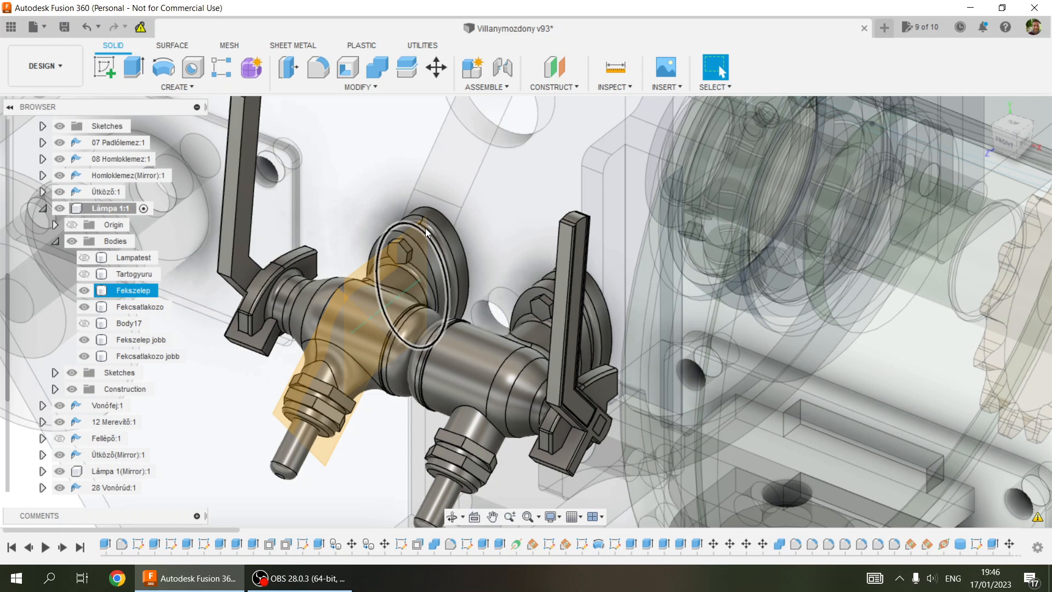
{"action": "scroll", "coordinate": [425, 228], "scroll_direction": "up", "scroll_amount": 4}
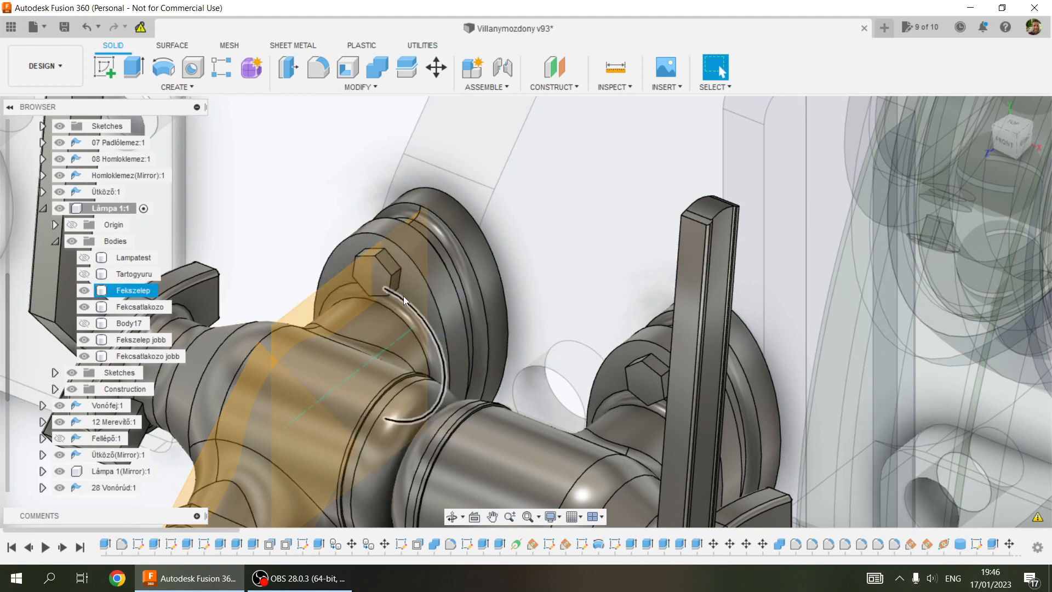
{"action": "key", "text": "Escape"}
{"action": "middle_click_drag", "start_coordinate": [315, 310], "coordinate": [400, 185]}
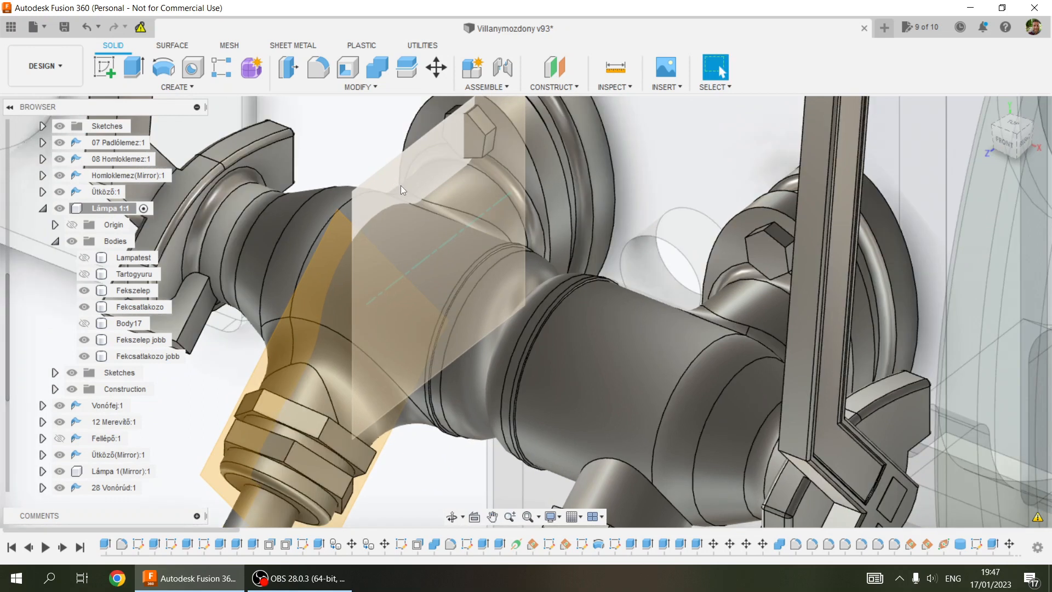
{"action": "left_click", "coordinate": [397, 257]}
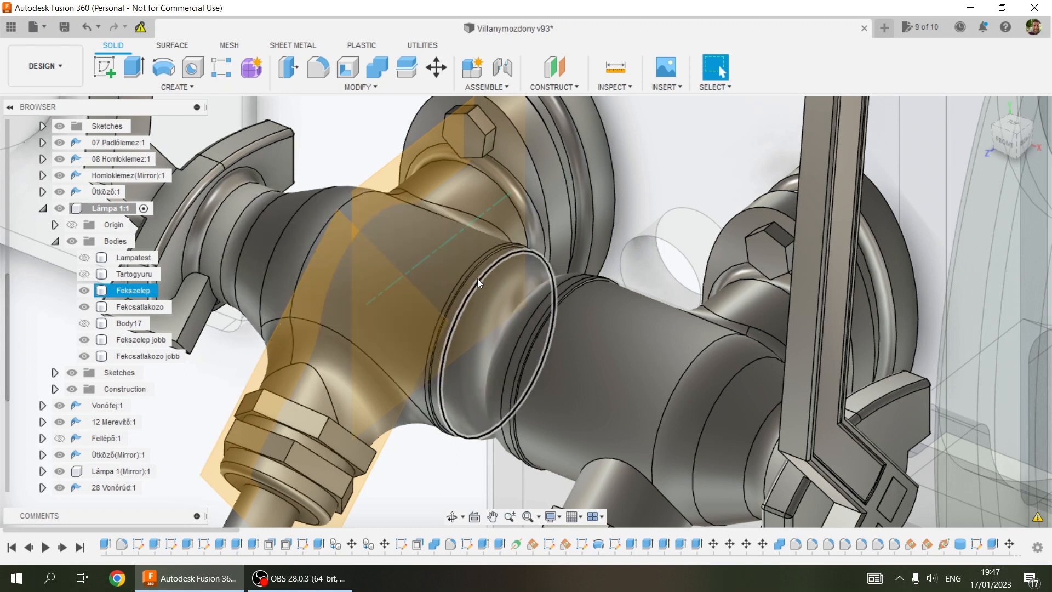
{"action": "key", "text": "Escape"}
Look up the Revolve command among the solid creation tools and compare it with the valve's barrel and outlet nut
{"action": "left_click", "coordinate": [183, 88]}
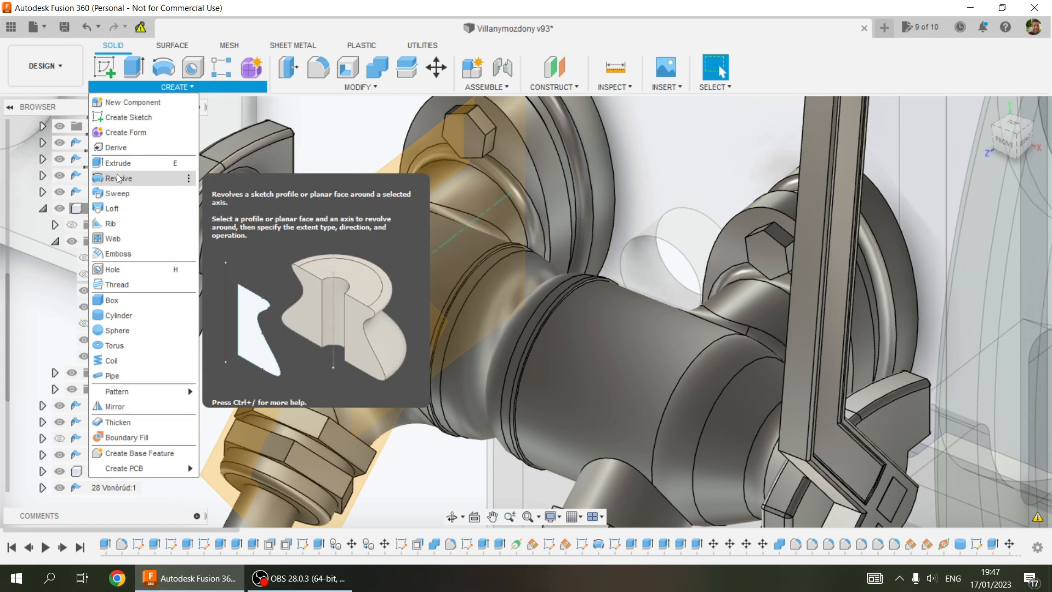
{"action": "scroll", "coordinate": [428, 249], "scroll_direction": "up", "scroll_amount": 2}
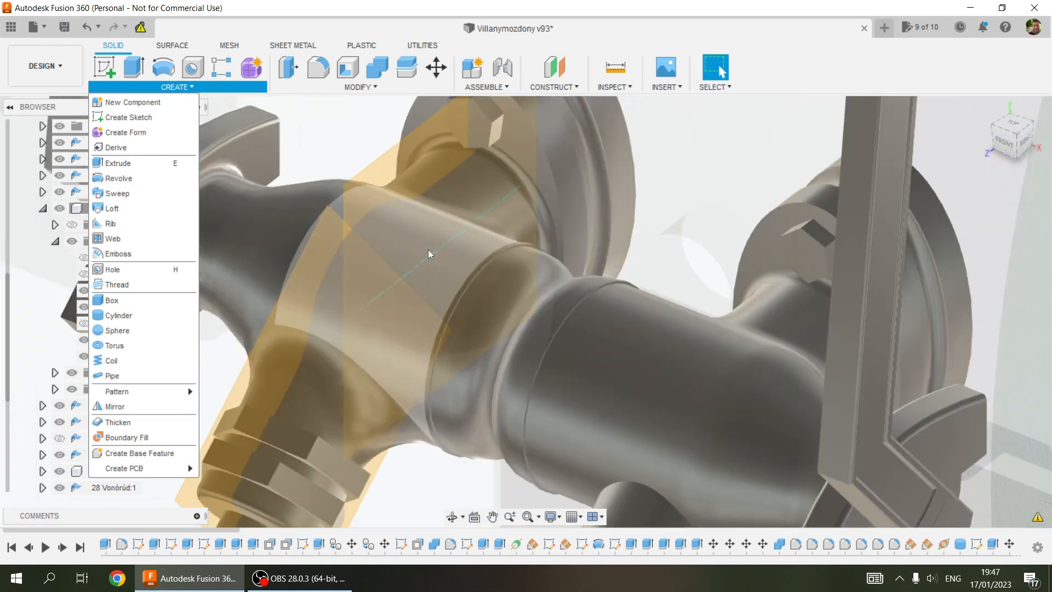
{"action": "scroll", "coordinate": [429, 250], "scroll_direction": "down", "scroll_amount": 3}
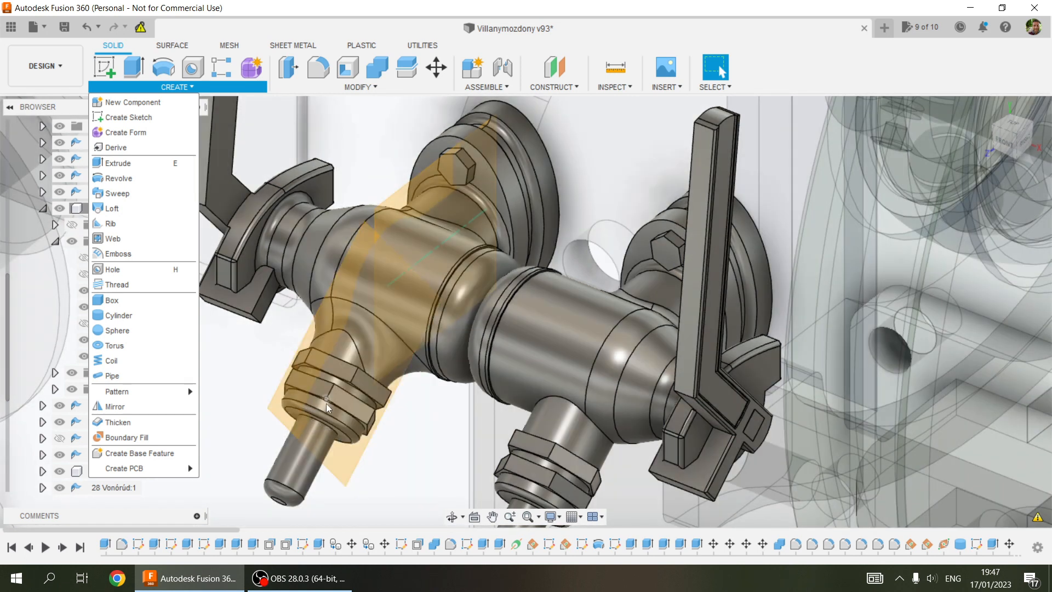
{"action": "middle_click_drag", "start_coordinate": [324, 425], "coordinate": [385, 303]}
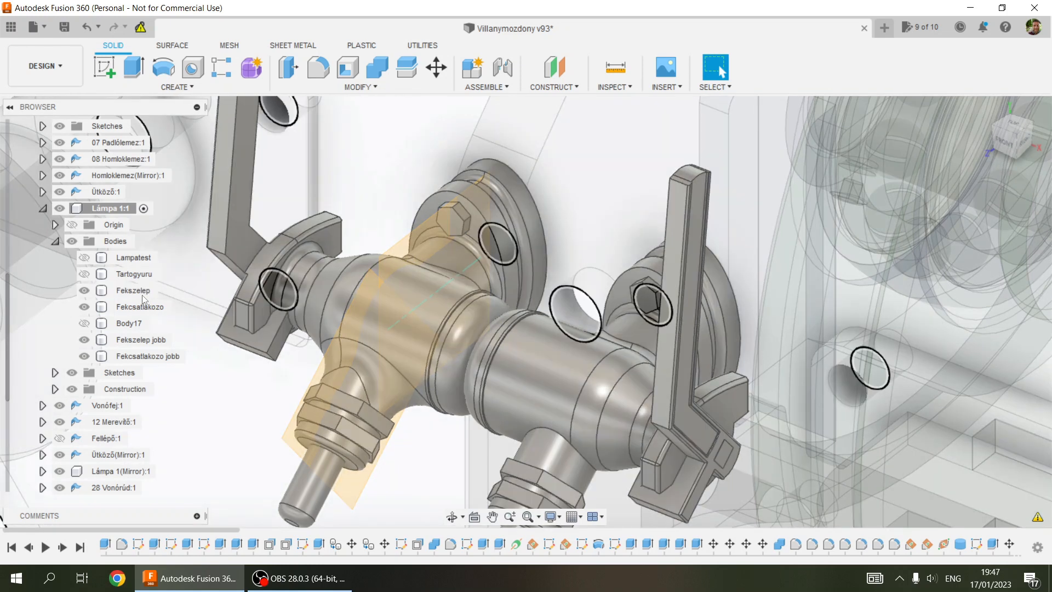
Inspect the Fekcsatlakozo connector body up close, including its cylindrical base, hex section and nozzle, and its mounting place beneath the brake valves
{"action": "scroll", "coordinate": [295, 308], "scroll_direction": "down", "scroll_amount": 6}
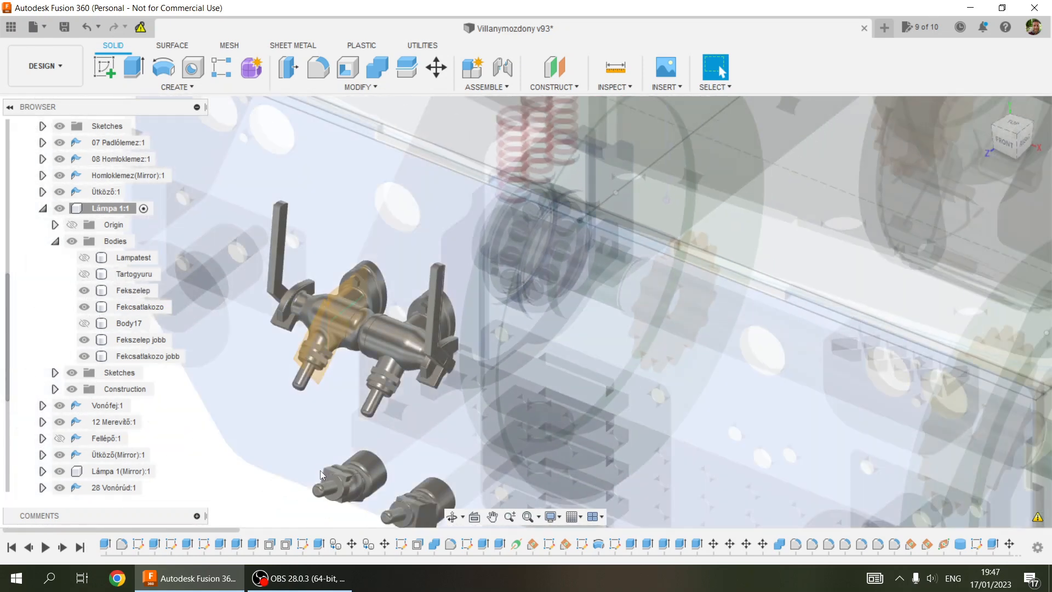
{"action": "left_click", "coordinate": [352, 422]}
{"action": "scroll", "coordinate": [352, 405], "scroll_direction": "up", "scroll_amount": 5}
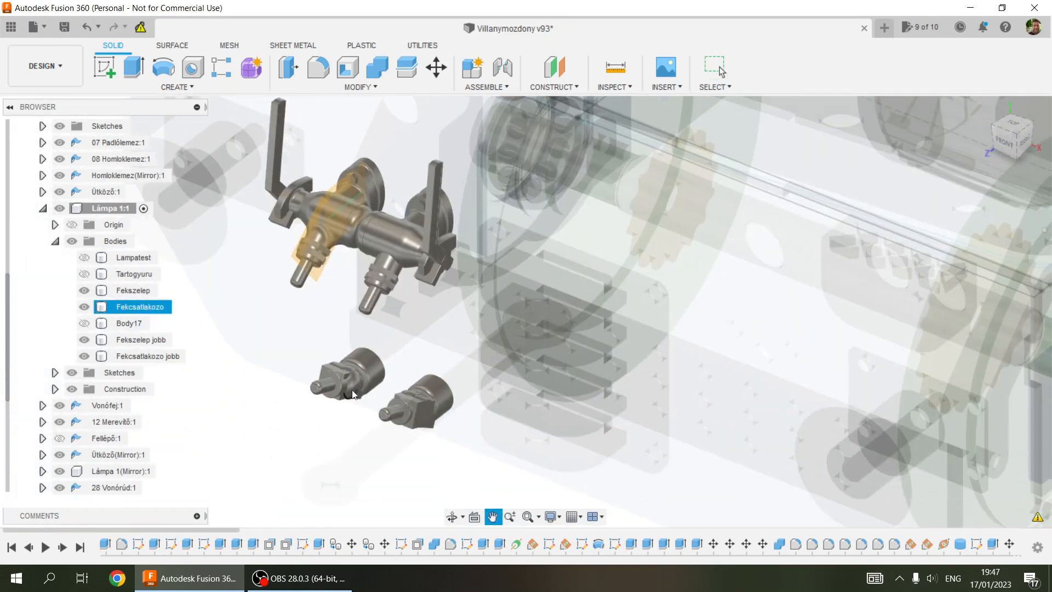
{"action": "scroll", "coordinate": [353, 396], "scroll_direction": "up", "scroll_amount": 5}
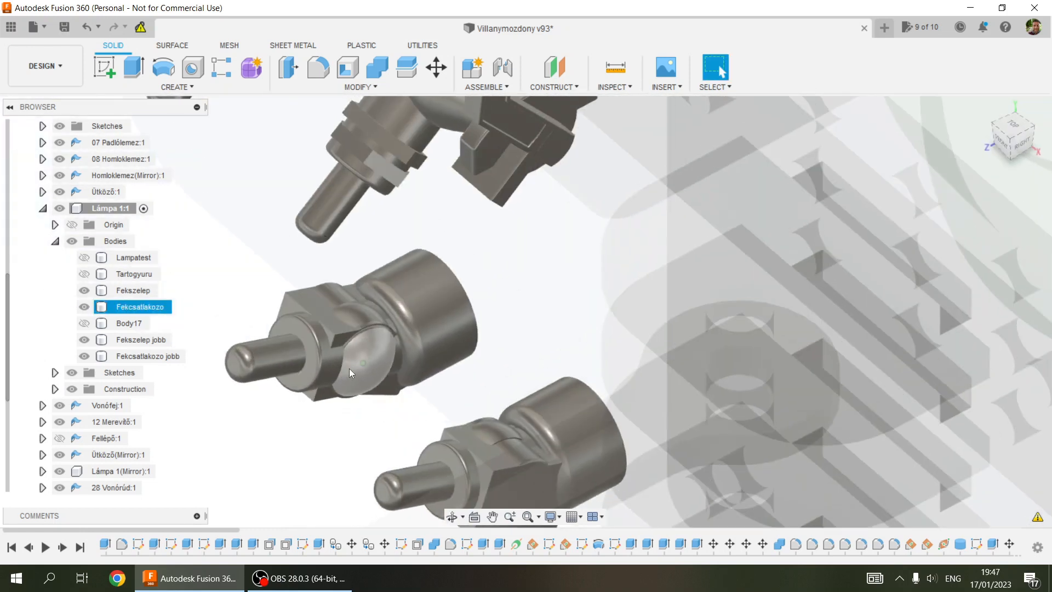
{"action": "middle_click_drag", "start_coordinate": [349, 368], "coordinate": [340, 337], "text": "shift"}
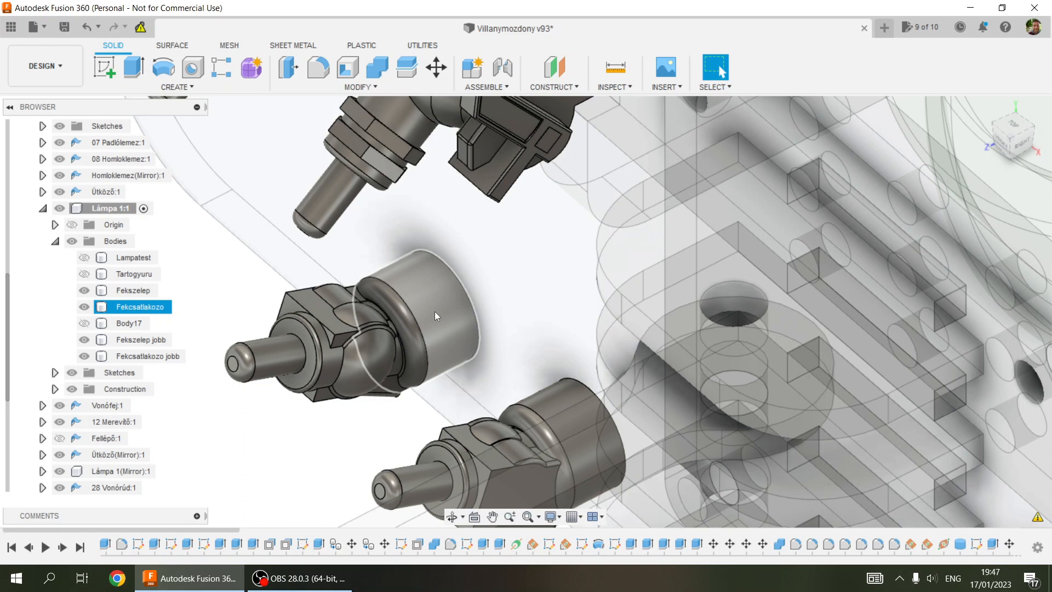
{"action": "scroll", "coordinate": [411, 333], "scroll_direction": "down", "scroll_amount": 3}
{"action": "scroll", "coordinate": [411, 333], "scroll_direction": "down", "scroll_amount": 5}
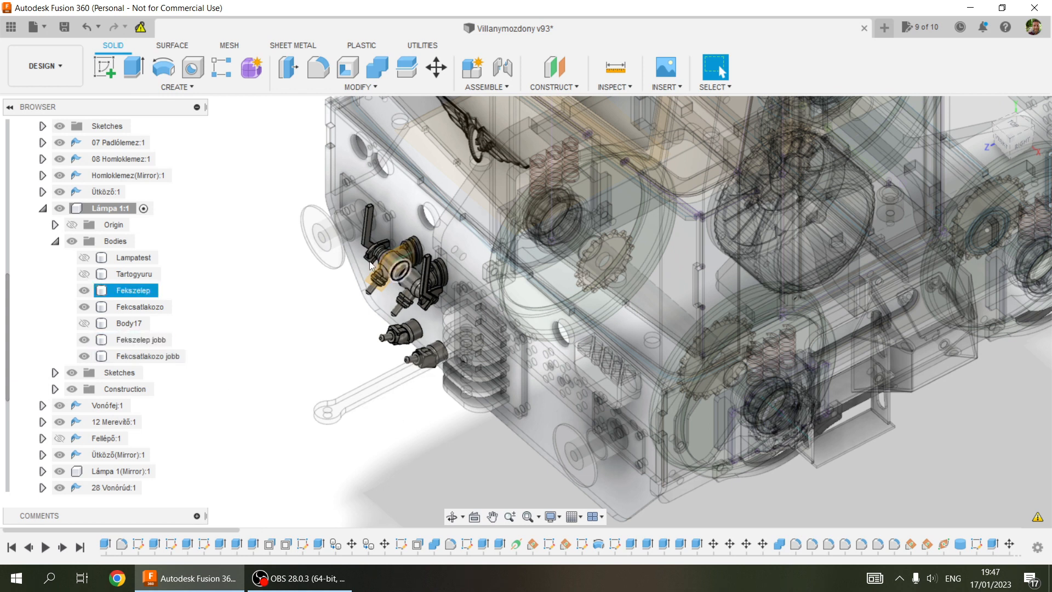
{"action": "middle_click_drag", "start_coordinate": [432, 435], "coordinate": [420, 422]}
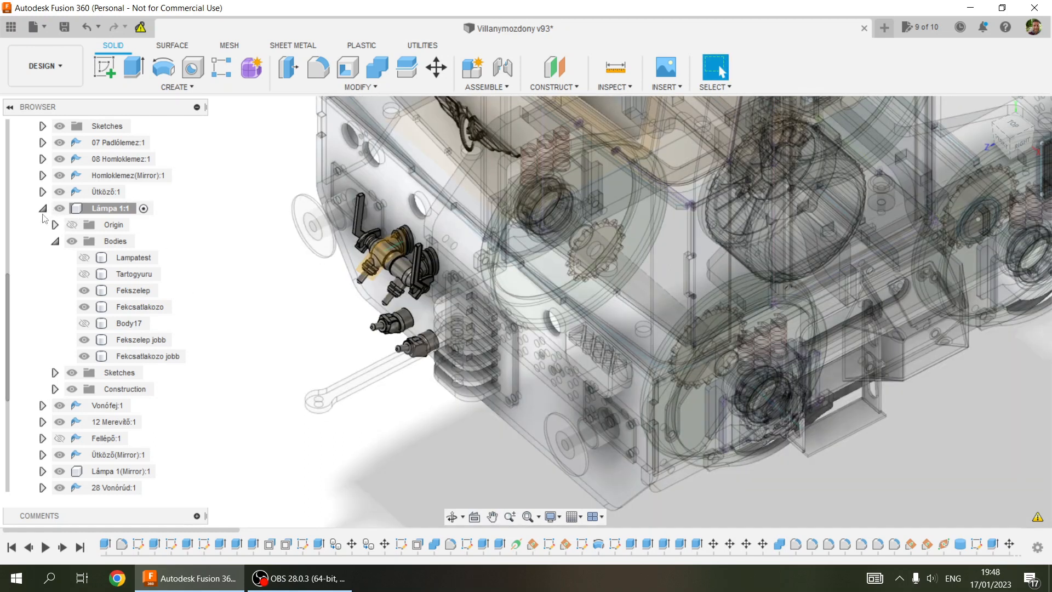
Collapse Lámpa 1 and Alváz, activate the Forgóváz component and expand it down to its Lepcsofok parts
{"action": "left_click", "coordinate": [42, 209]}
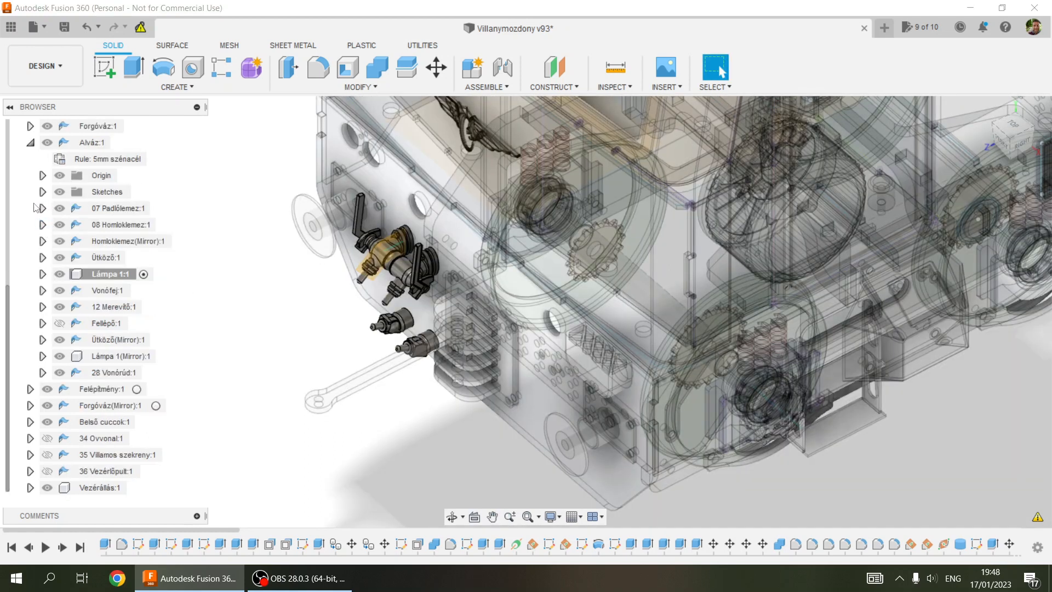
{"action": "scroll", "coordinate": [44, 211], "scroll_direction": "up", "scroll_amount": 2}
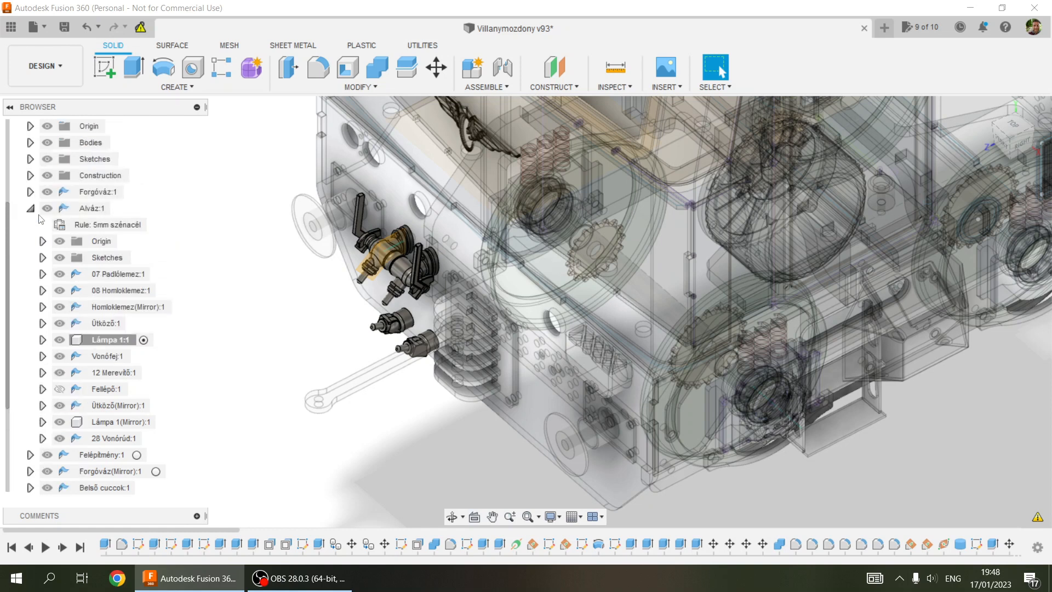
{"action": "left_click", "coordinate": [30, 209]}
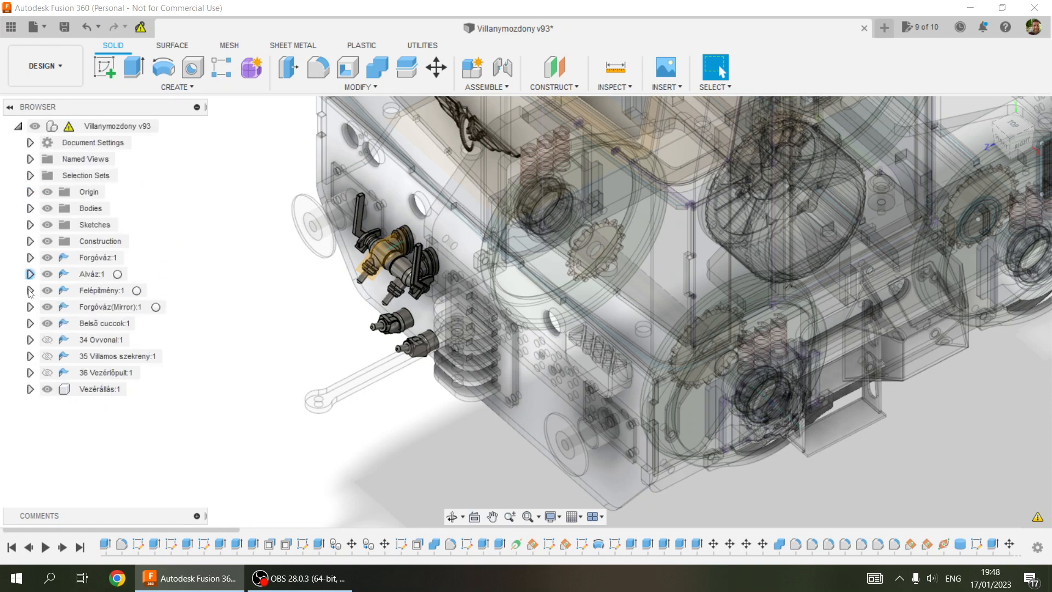
{"action": "left_click", "coordinate": [132, 258]}
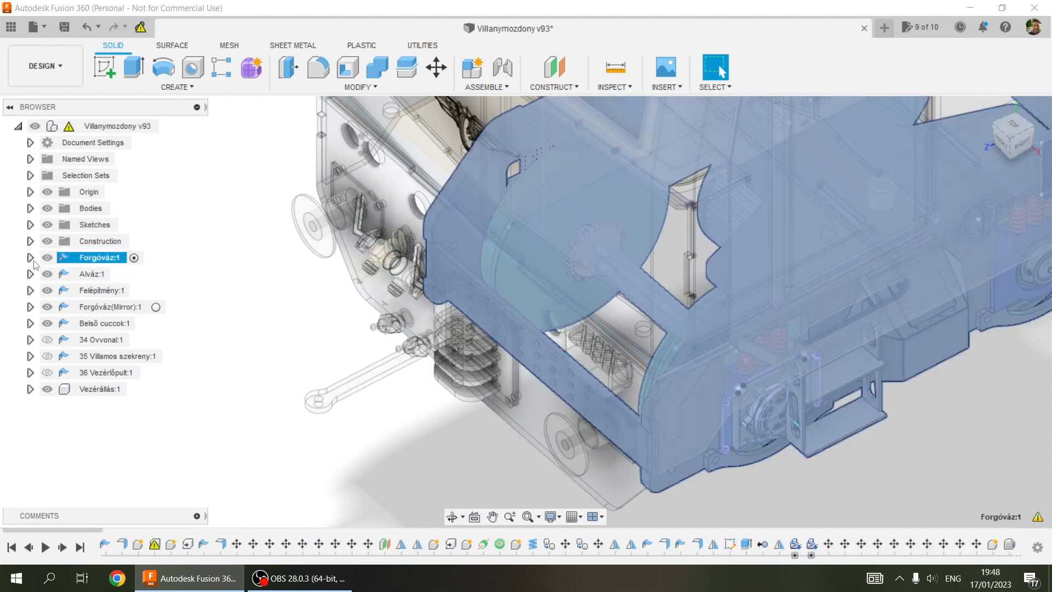
{"action": "left_click", "coordinate": [31, 259]}
{"action": "scroll", "coordinate": [101, 288], "scroll_direction": "down", "scroll_amount": 5}
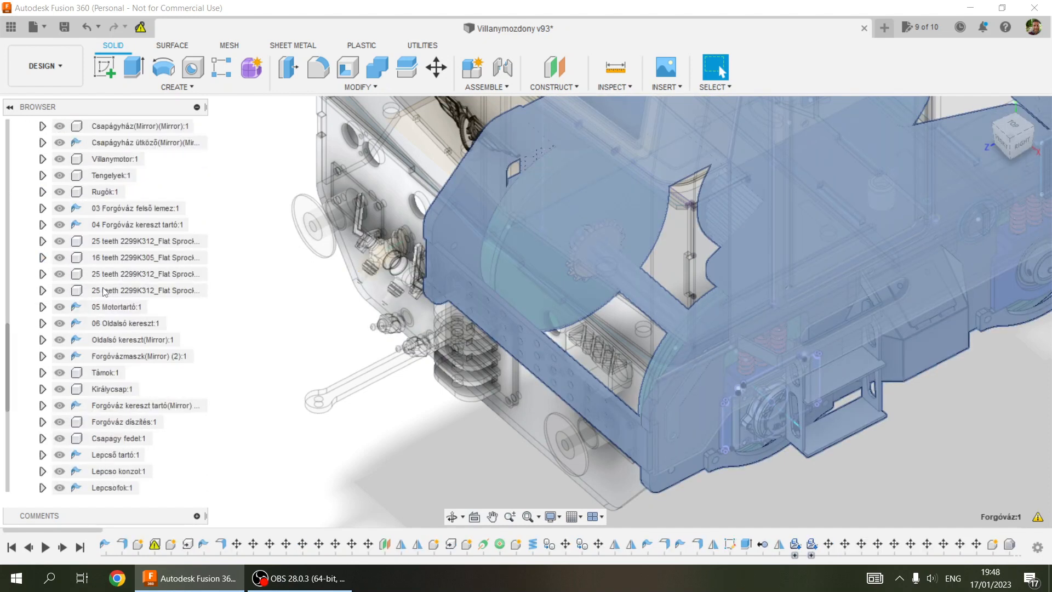
{"action": "scroll", "coordinate": [103, 291], "scroll_direction": "down", "scroll_amount": 3}
Hide the Felépítmény component to leave the bogie's side steps, springs and bearing cover unobstructed
{"action": "left_click", "coordinate": [501, 492]}
{"action": "middle_click_drag", "start_coordinate": [859, 507], "coordinate": [573, 264]}
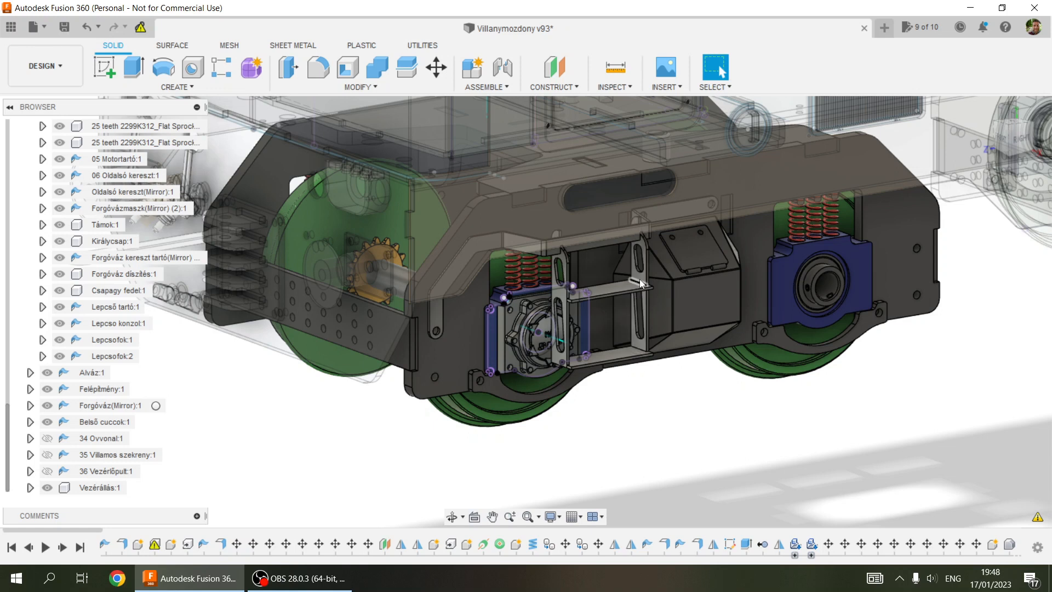
{"action": "middle_click_drag", "start_coordinate": [622, 281], "coordinate": [637, 243], "text": "shift"}
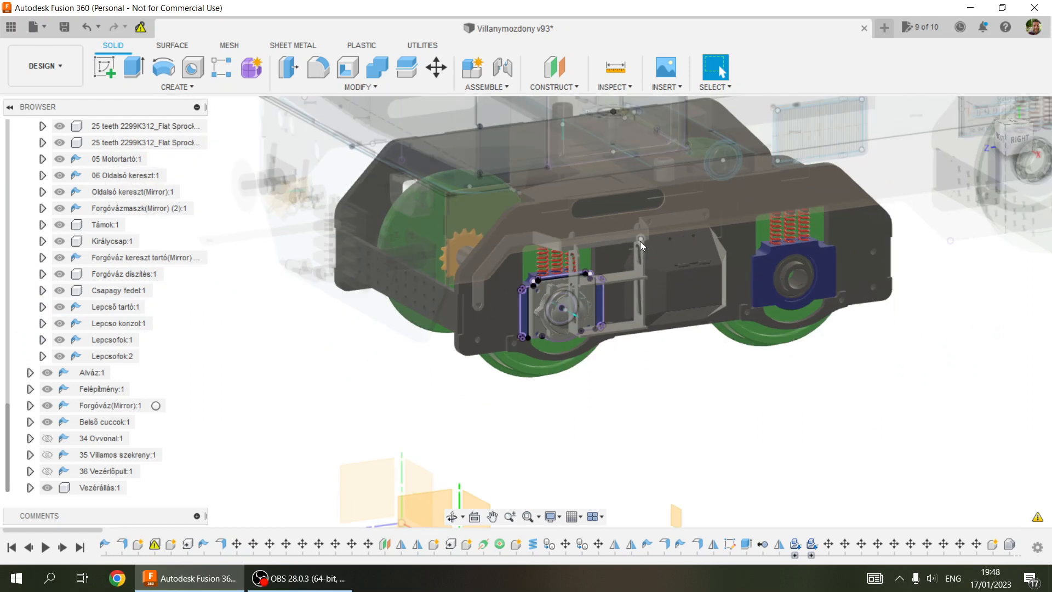
{"action": "scroll", "coordinate": [639, 241], "scroll_direction": "up", "scroll_amount": 5}
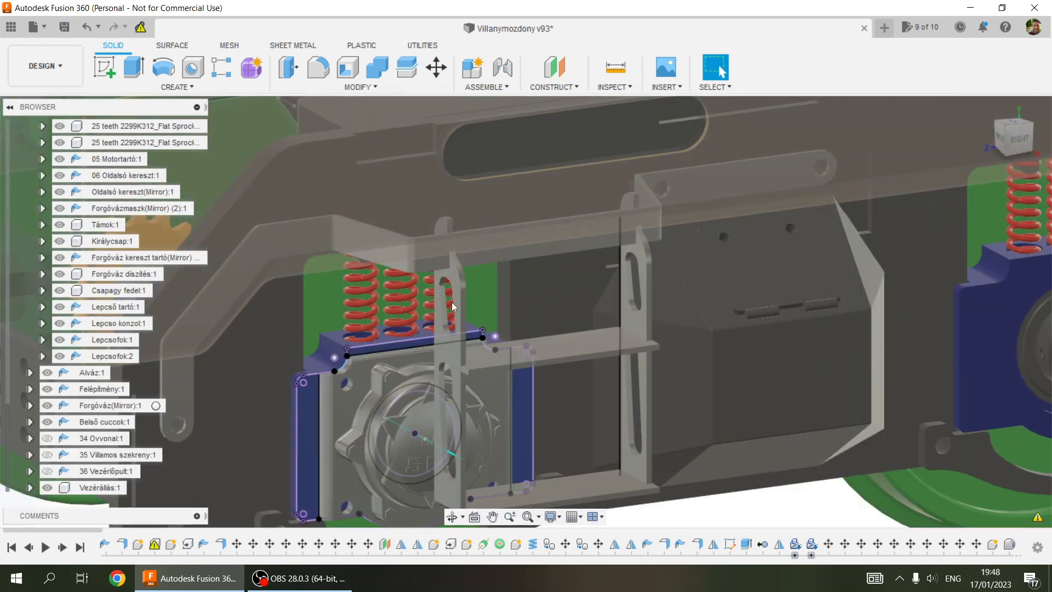
{"action": "scroll", "coordinate": [73, 278], "scroll_direction": "up", "scroll_amount": 4}
{"action": "scroll", "coordinate": [72, 278], "scroll_direction": "up", "scroll_amount": 5}
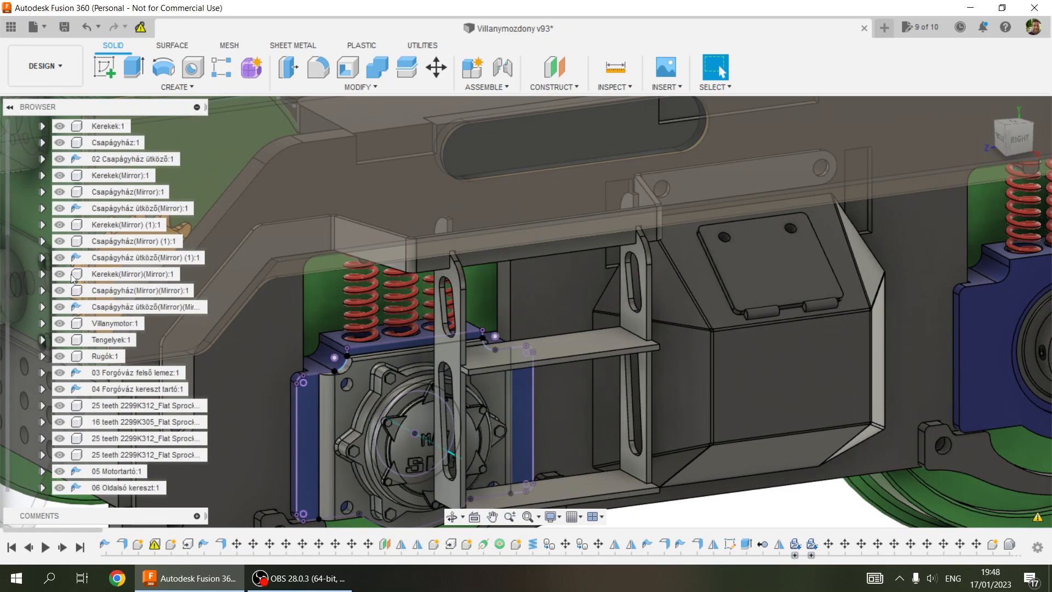
{"action": "scroll", "coordinate": [58, 253], "scroll_direction": "down", "scroll_amount": 1}
{"action": "scroll", "coordinate": [59, 254], "scroll_direction": "down", "scroll_amount": 7}
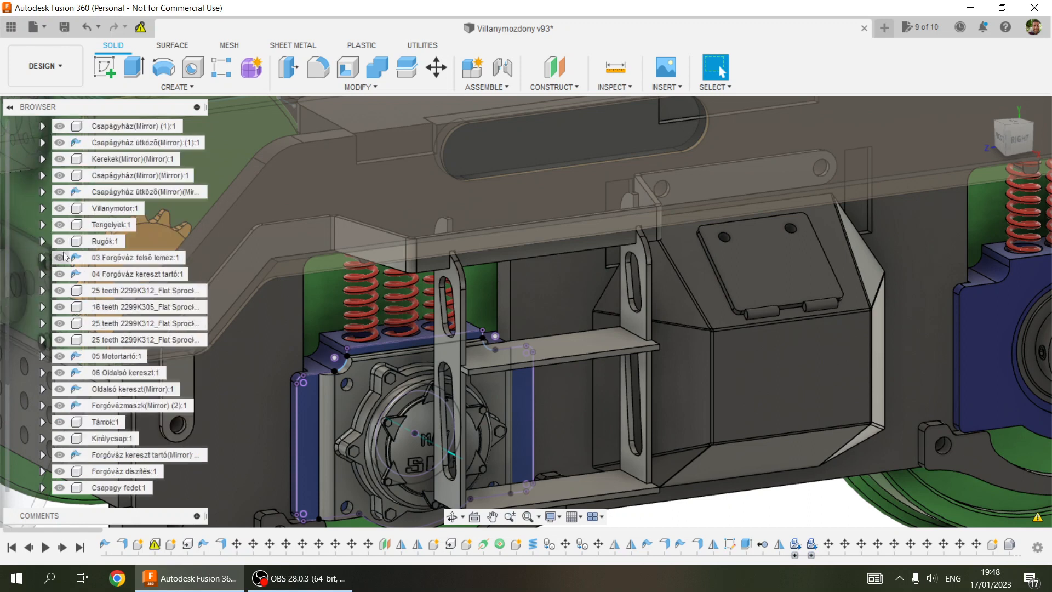
{"action": "left_click", "coordinate": [48, 390]}
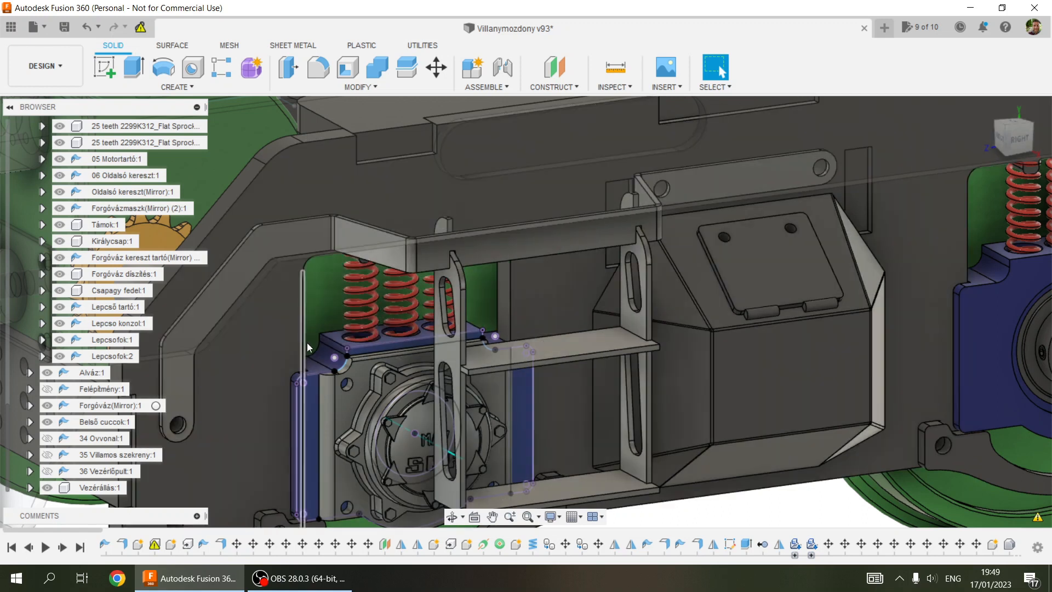
View the bearing cover behind the bogie steps from below and from the side, and activate the Csapagy fedel component
{"action": "middle_click_drag", "start_coordinate": [527, 370], "coordinate": [528, 328], "text": "shift"}
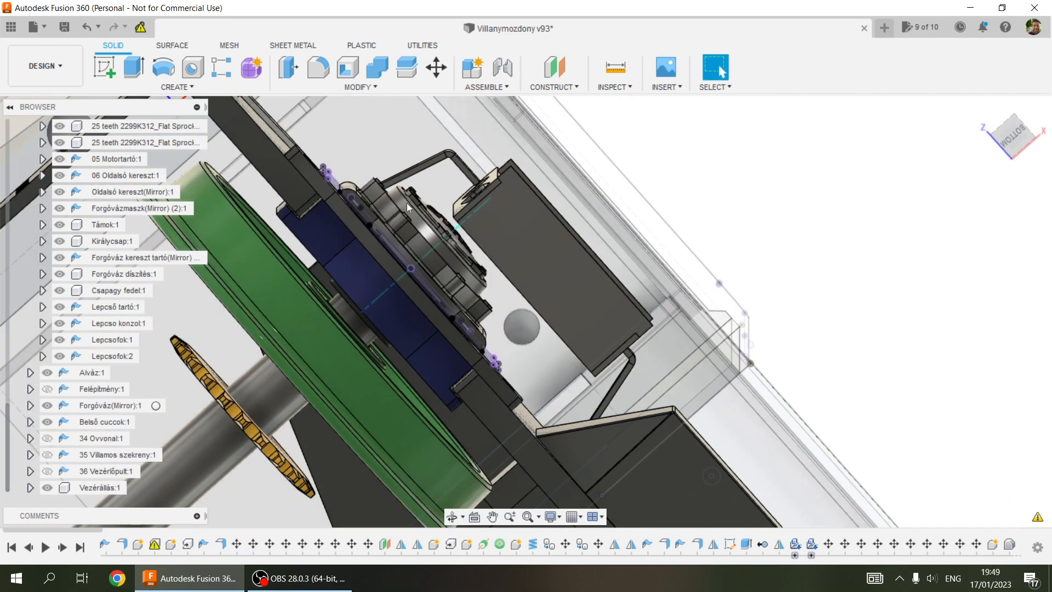
{"action": "middle_click_drag", "start_coordinate": [441, 224], "coordinate": [411, 346], "text": "shift"}
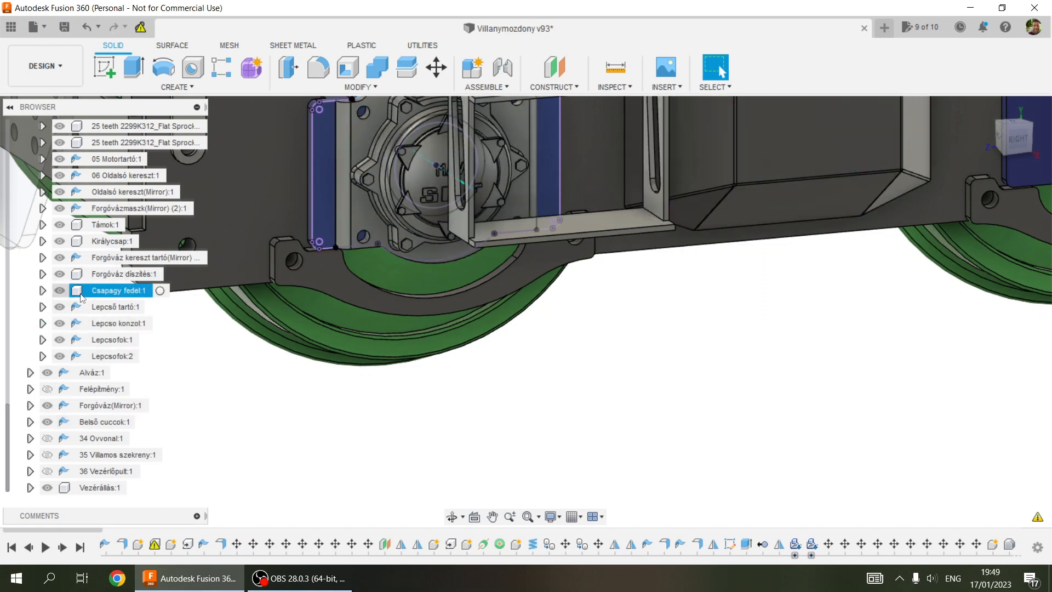
{"action": "left_click", "coordinate": [160, 290]}
Examine the Csapagy fedel bearing cover from the front and back, including its bolted flange, rear recess and raised MÁV SKF lettering
{"action": "middle_click_drag", "start_coordinate": [453, 384], "coordinate": [448, 438], "text": "shift"}
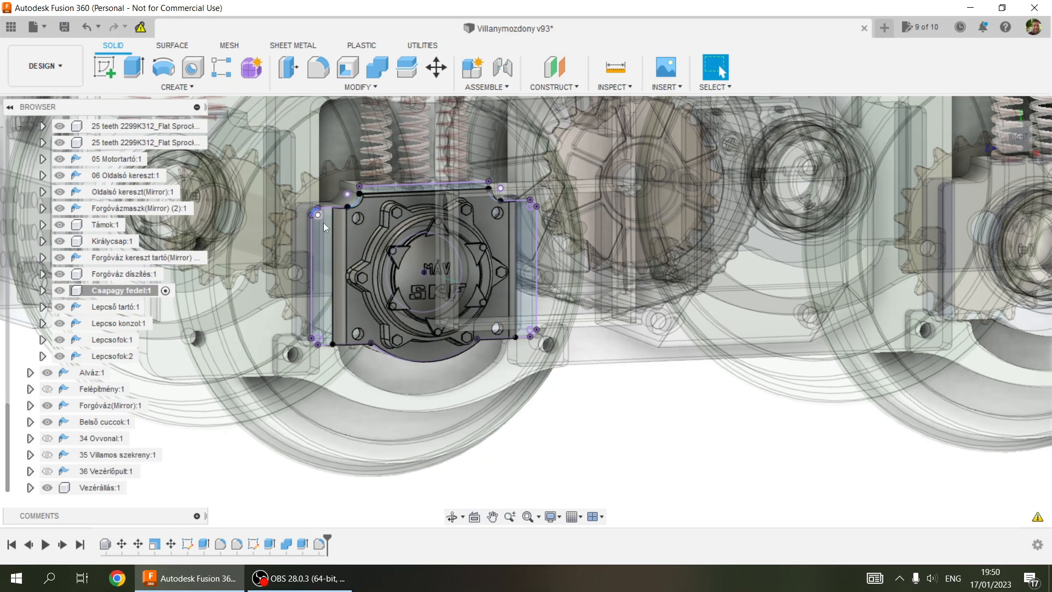
{"action": "middle_click_drag", "start_coordinate": [331, 298], "coordinate": [416, 154], "text": "shift"}
{"action": "middle_click_drag", "start_coordinate": [403, 310], "coordinate": [392, 333], "text": "shift"}
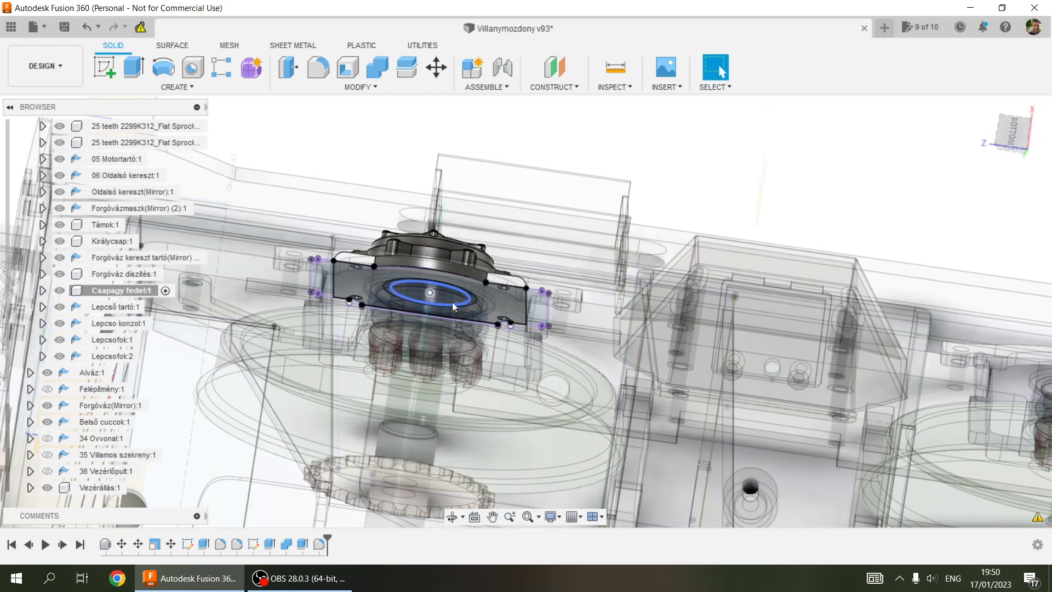
{"action": "scroll", "coordinate": [450, 302], "scroll_direction": "up", "scroll_amount": 4}
{"action": "middle_click_drag", "start_coordinate": [450, 303], "coordinate": [408, 288], "text": "shift"}
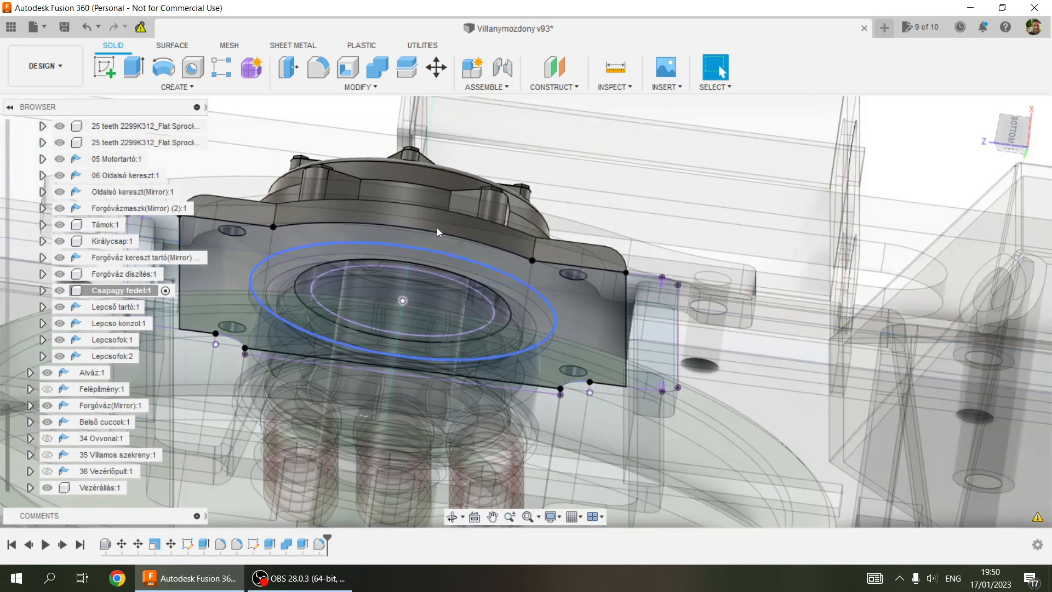
{"action": "middle_click_drag", "start_coordinate": [433, 251], "coordinate": [409, 304], "text": "shift"}
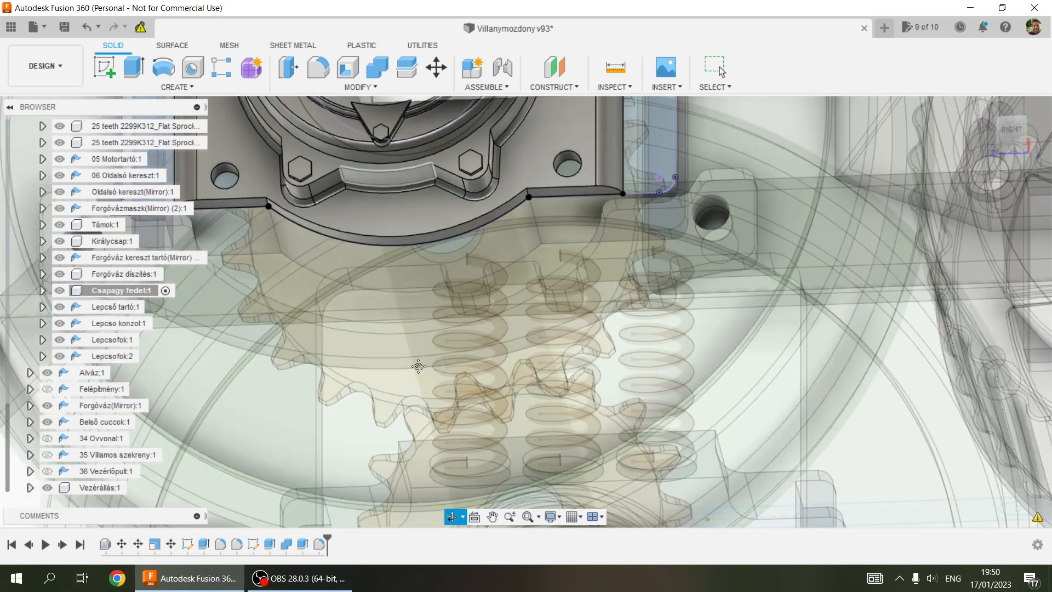
{"action": "middle_click_drag", "start_coordinate": [559, 102], "coordinate": [583, 290]}
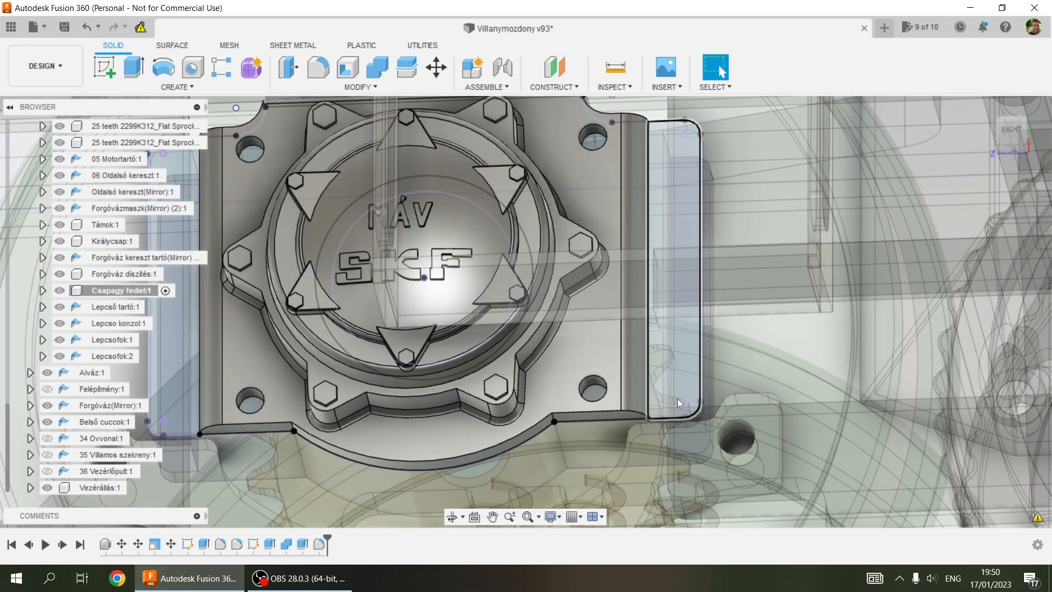
{"action": "scroll", "coordinate": [423, 320], "scroll_direction": "down", "scroll_amount": 4}
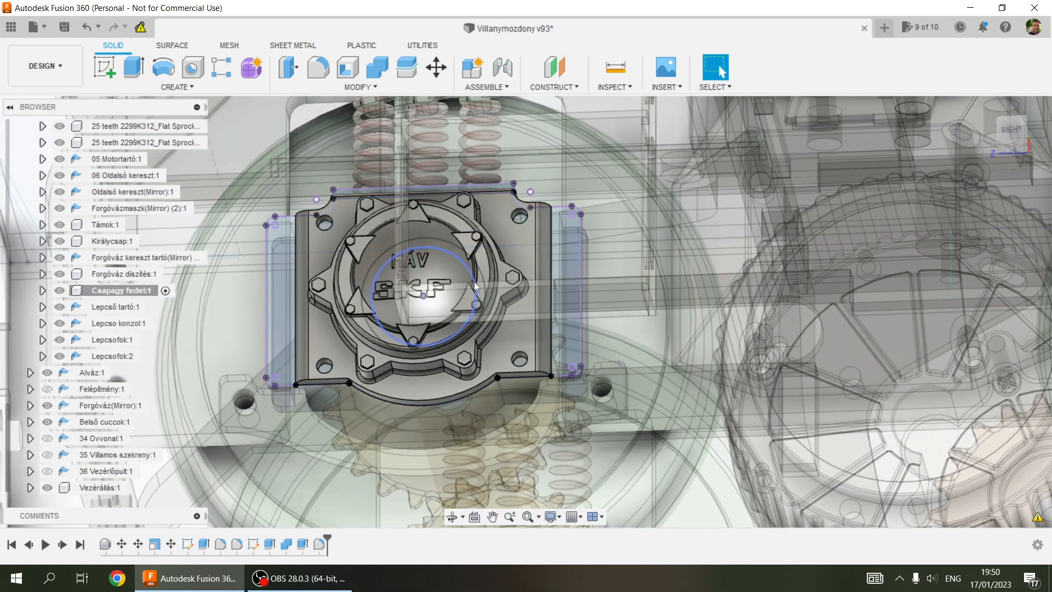
{"action": "scroll", "coordinate": [471, 284], "scroll_direction": "down", "scroll_amount": 4}
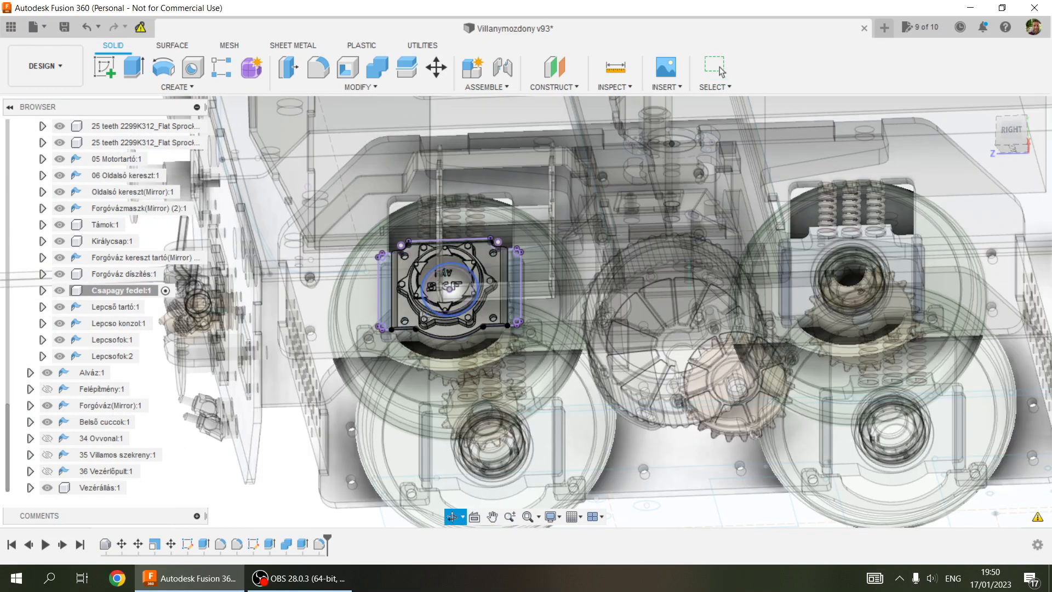
Collapse the Forgóváz component and activate the Vezérállás component
{"action": "middle_click_drag", "start_coordinate": [425, 307], "coordinate": [458, 393], "text": "shift"}
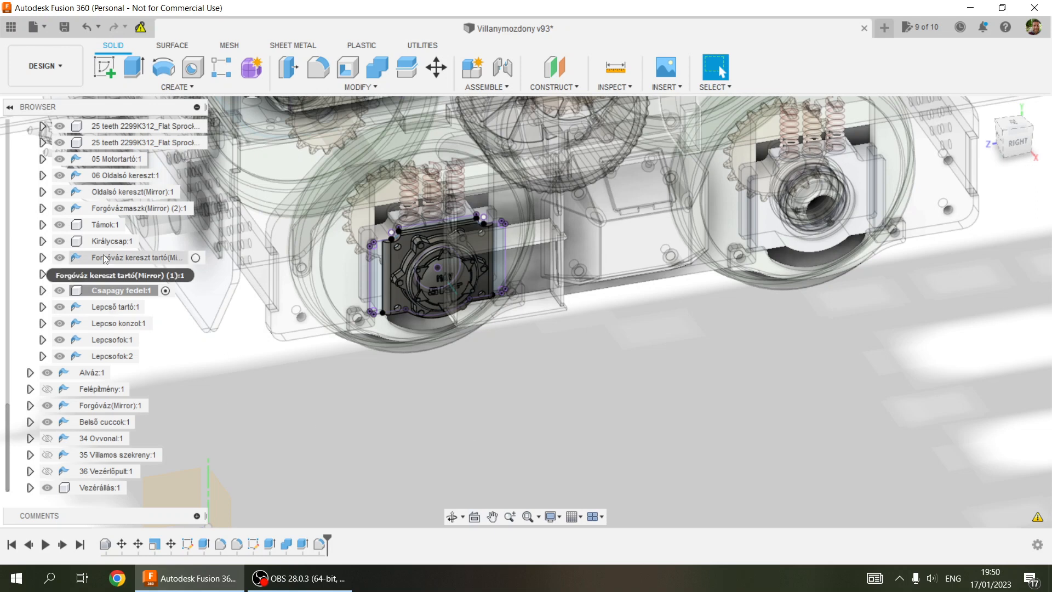
{"action": "scroll", "coordinate": [103, 254], "scroll_direction": "up", "scroll_amount": 3}
{"action": "scroll", "coordinate": [103, 254], "scroll_direction": "up", "scroll_amount": 7}
{"action": "scroll", "coordinate": [105, 254], "scroll_direction": "down", "scroll_amount": 9}
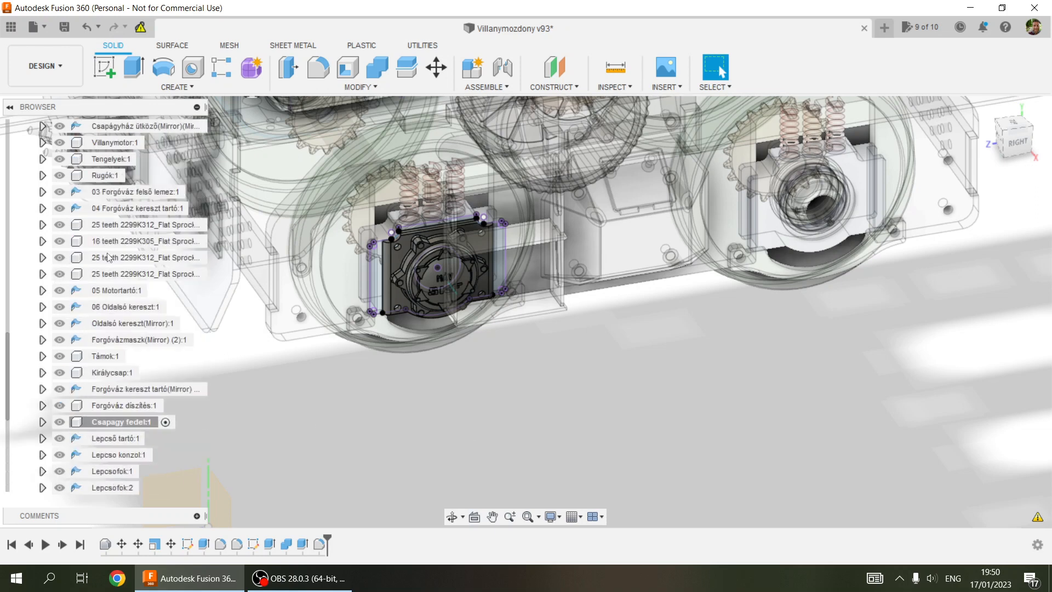
{"action": "scroll", "coordinate": [107, 256], "scroll_direction": "up", "scroll_amount": 3}
{"action": "scroll", "coordinate": [108, 256], "scroll_direction": "up", "scroll_amount": 20}
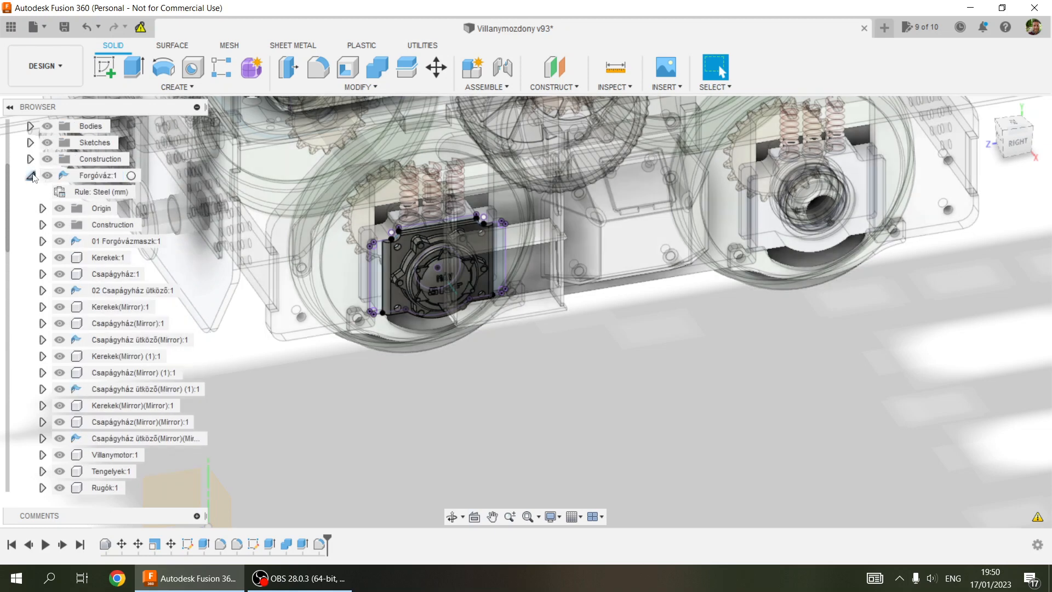
{"action": "left_click", "coordinate": [30, 175]}
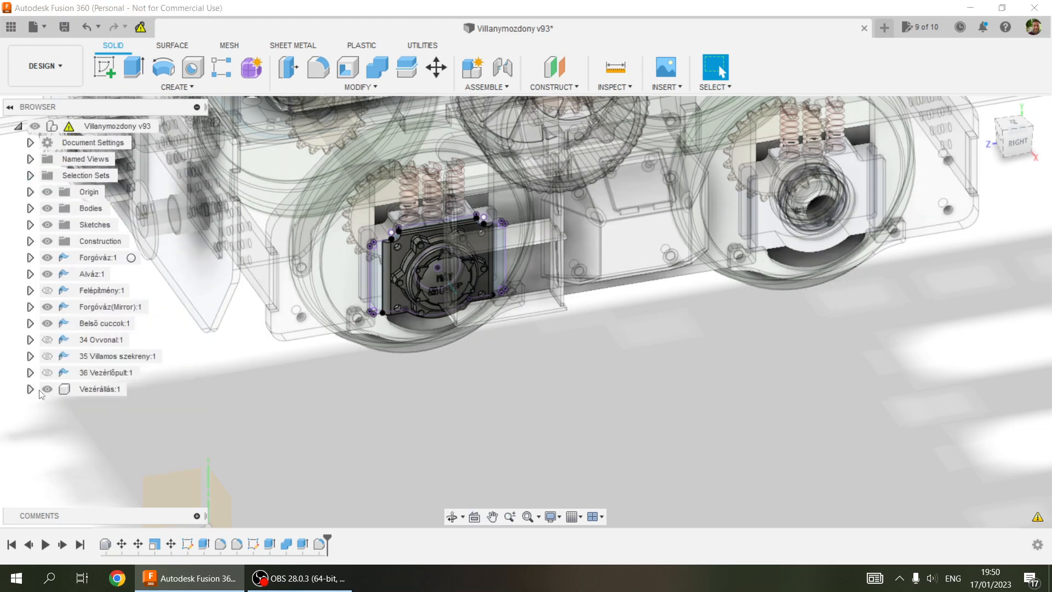
{"action": "double_click", "coordinate": [97, 388]}
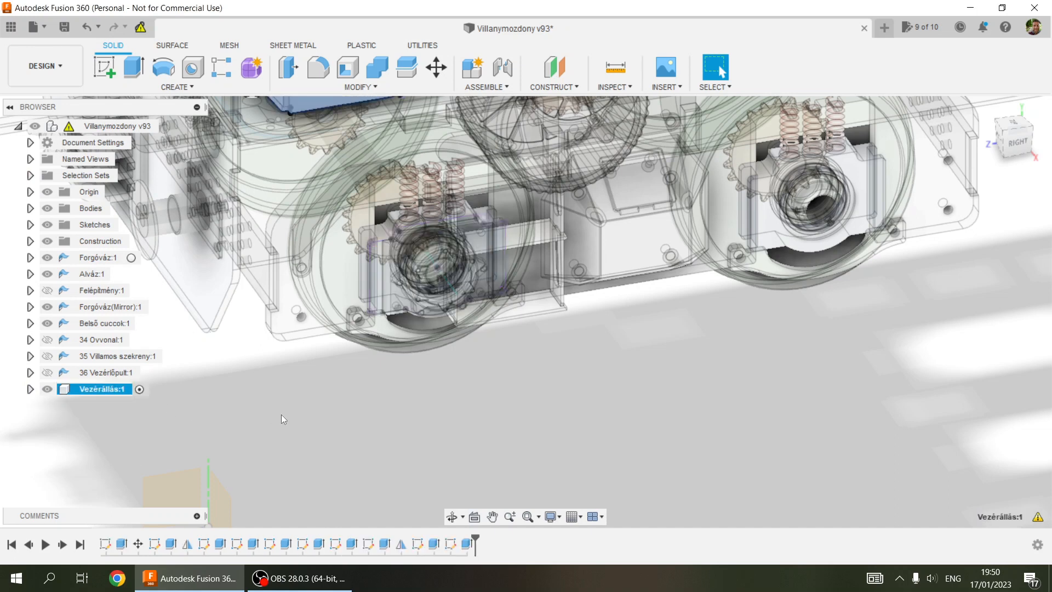
Examine the driver's cab roof, walls and front desk from both sides, and expand the Vezérállás component
{"action": "scroll", "coordinate": [284, 399], "scroll_direction": "down", "scroll_amount": 4}
{"action": "middle_click_drag", "start_coordinate": [289, 352], "coordinate": [383, 376], "text": "shift"}
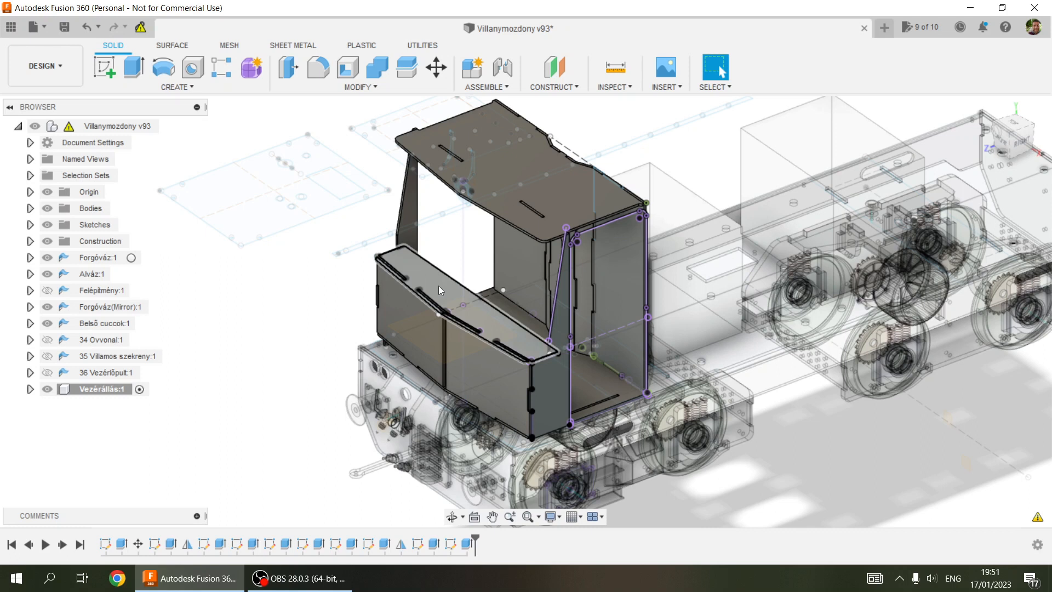
{"action": "middle_click_drag", "start_coordinate": [438, 294], "coordinate": [730, 341], "text": "shift"}
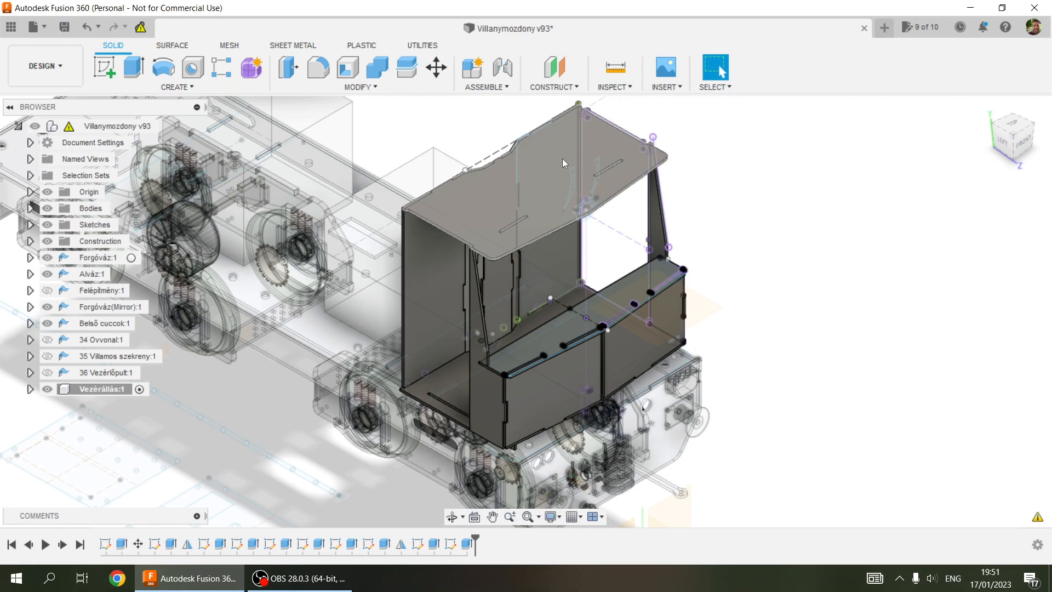
{"action": "middle_click_drag", "start_coordinate": [736, 350], "coordinate": [741, 340], "text": "shift"}
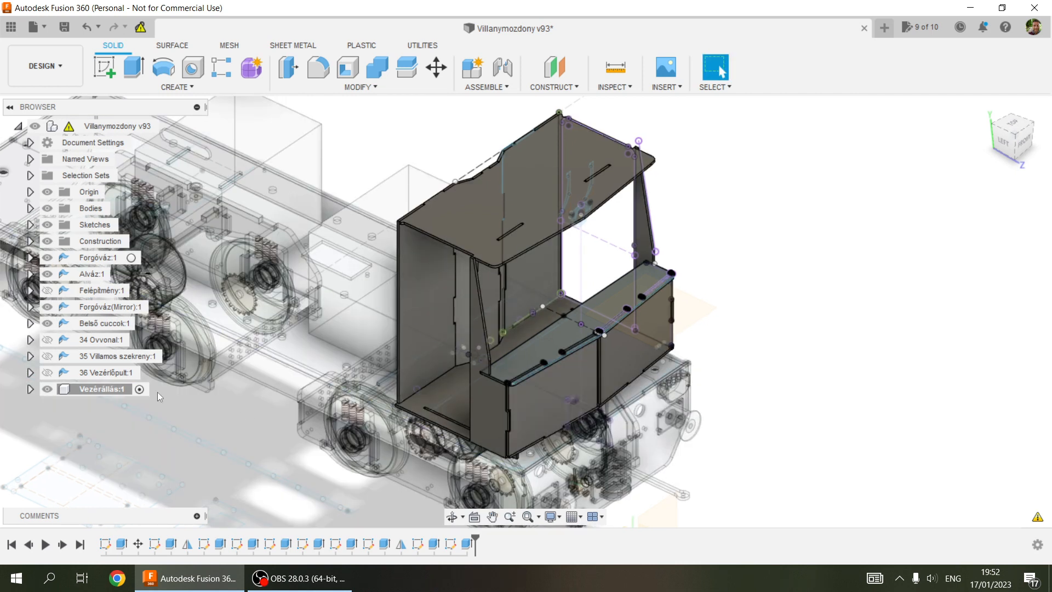
{"action": "left_click", "coordinate": [30, 389]}
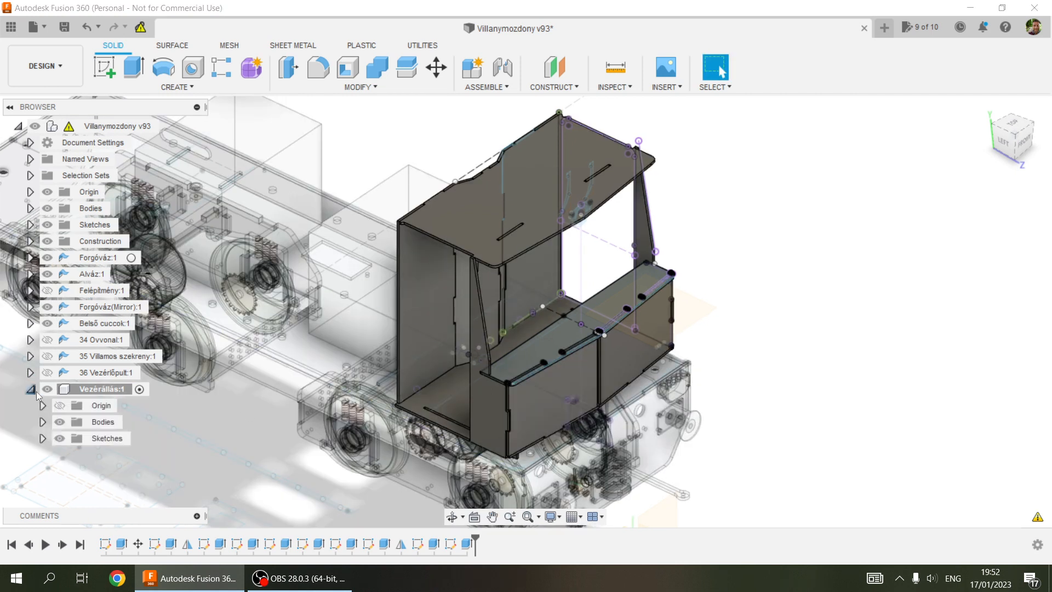
List the bodies of the Vezérállás component and examine the cab's front plates, desk, walls and roof from the front and above
{"action": "left_click", "coordinate": [43, 422]}
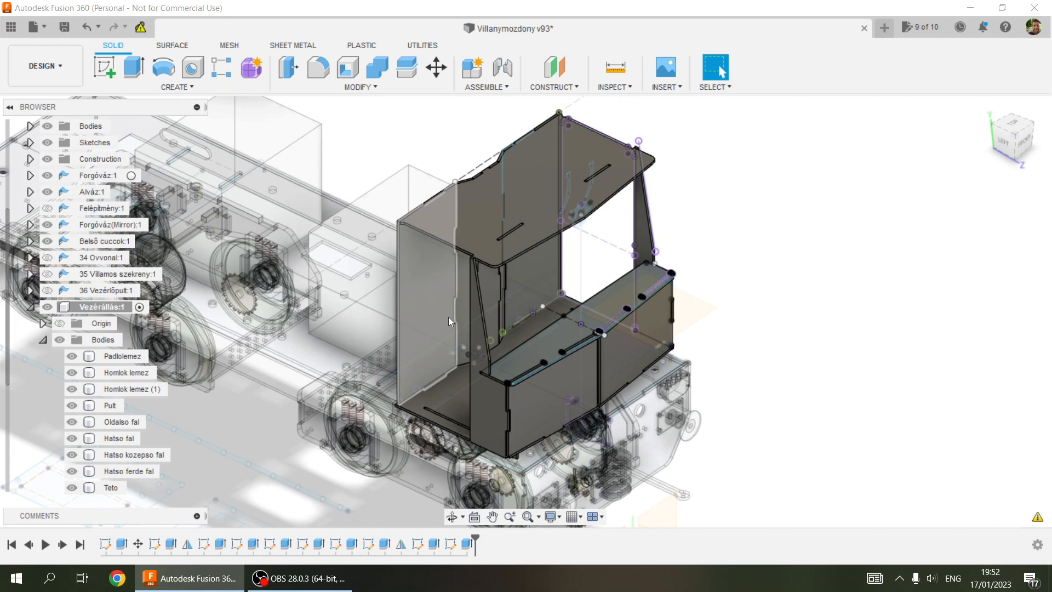
{"action": "mouse_move", "coordinate": [442, 326]}
{"action": "middle_mouse_down", "text": "shift"}
{"action": "mouse_move", "coordinate": [452, 304]}
{"action": "mouse_move", "coordinate": [430, 324]}
{"action": "middle_mouse_up", "text": "shift"}
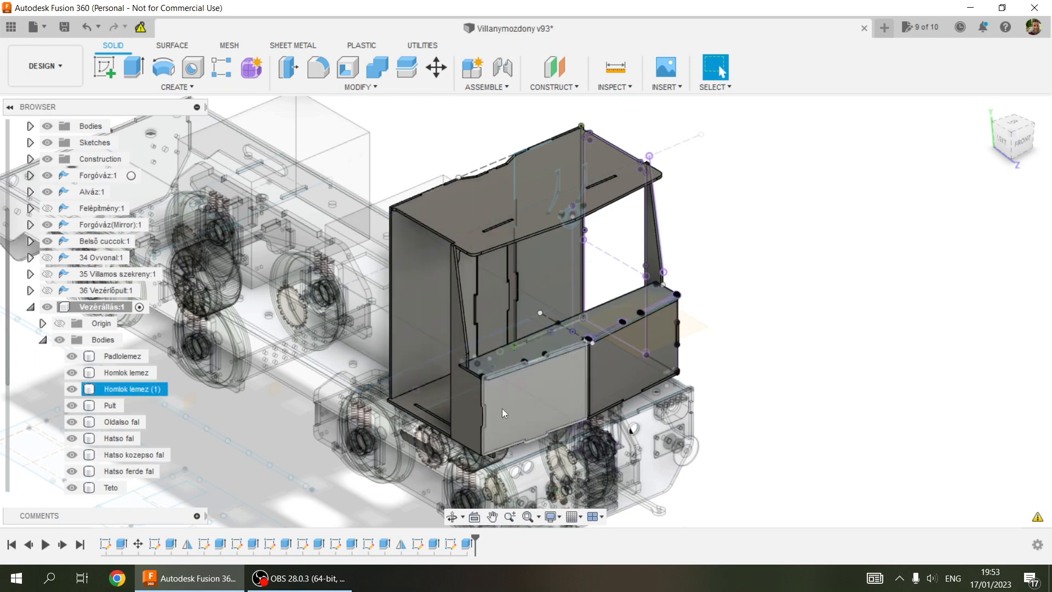
{"action": "left_click", "coordinate": [608, 381]}
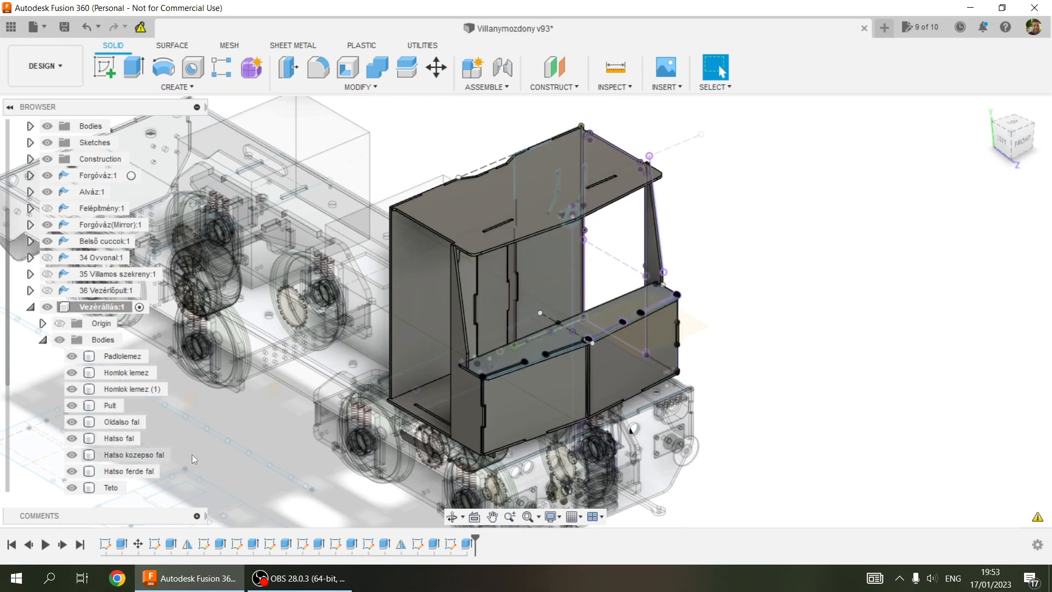
{"action": "middle_click_drag", "start_coordinate": [447, 370], "coordinate": [534, 427], "text": "shift"}
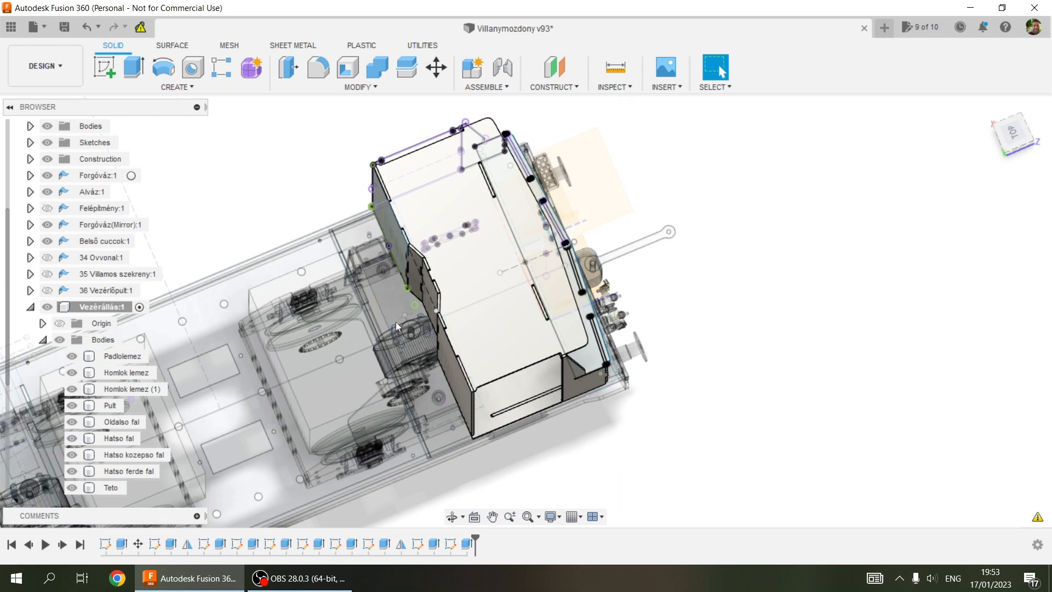
{"action": "left_click", "coordinate": [493, 337]}
{"action": "middle_click_drag", "start_coordinate": [493, 336], "coordinate": [374, 337], "text": "shift"}
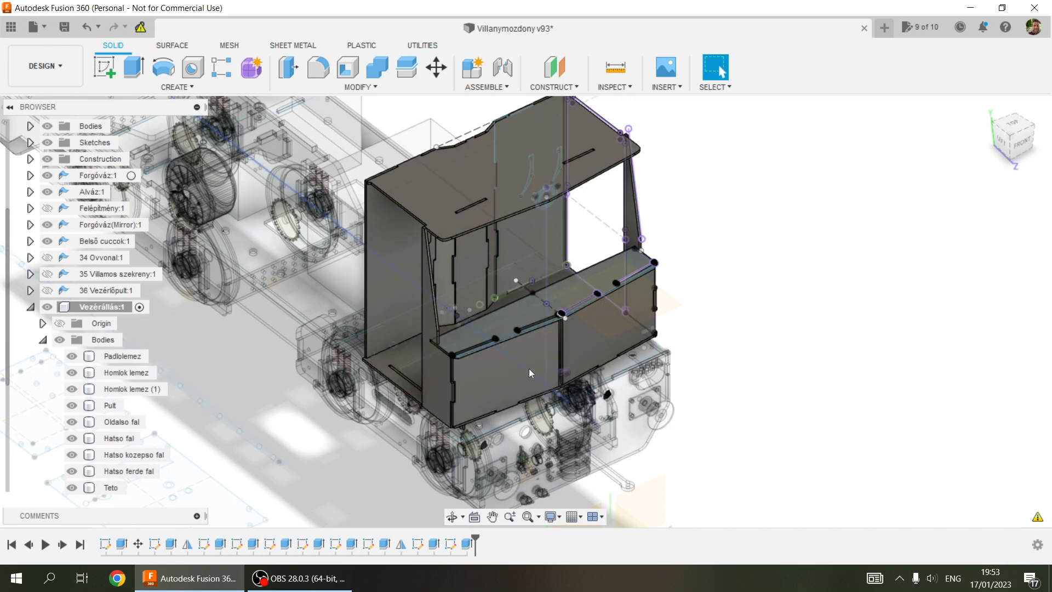
{"action": "middle_click_drag", "start_coordinate": [502, 348], "coordinate": [493, 344], "text": "shift"}
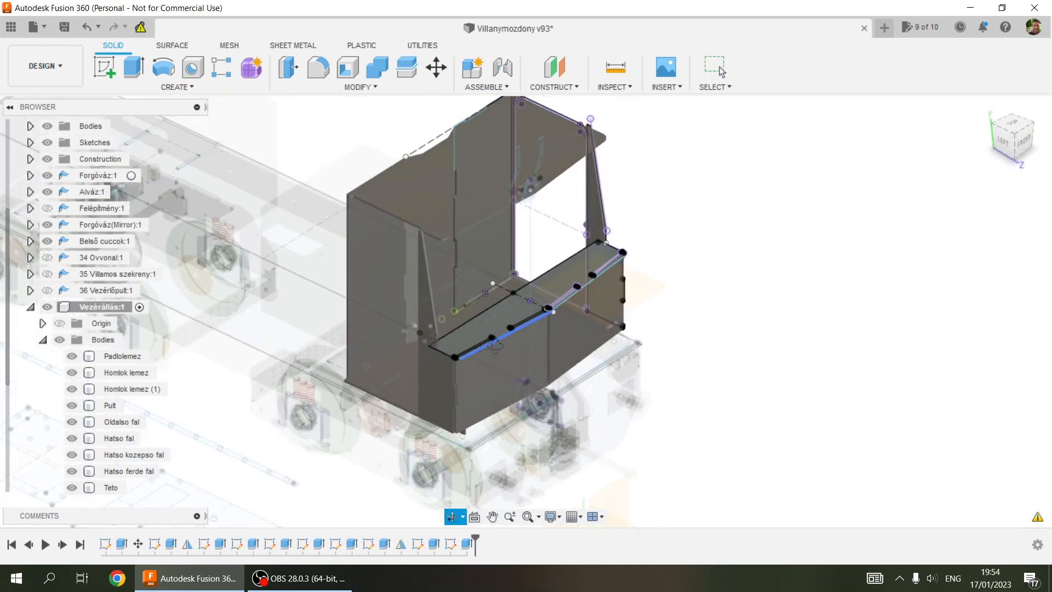
Highlight the Padlolemez floor plate and the Homlok lemez front plate of the cab to identify them in the model
{"action": "right_click", "coordinate": [116, 356]}
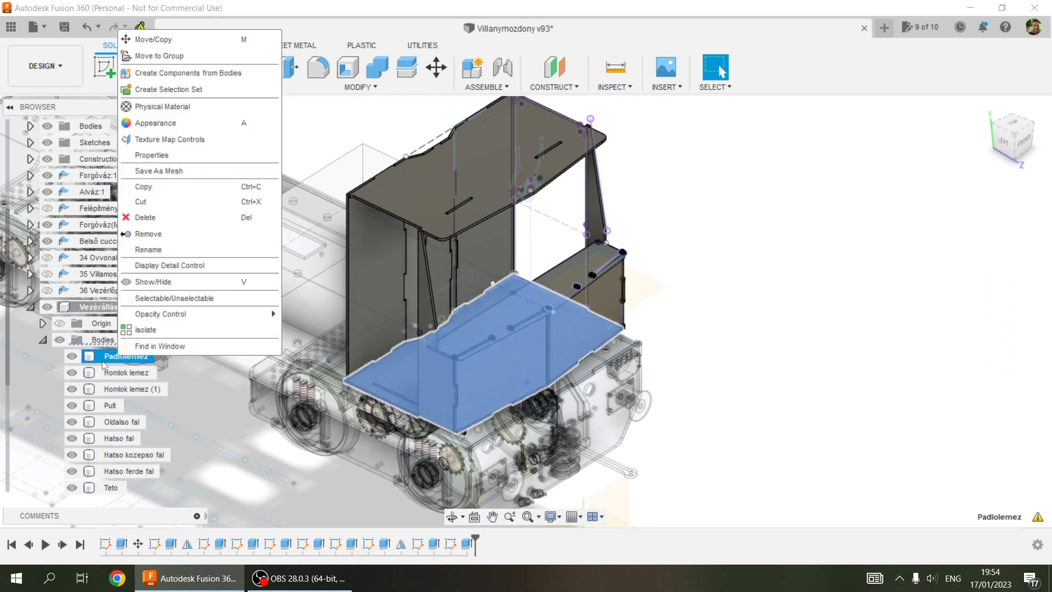
{"action": "double_click", "coordinate": [104, 357]}
{"action": "left_click", "coordinate": [120, 373]}
{"action": "scroll", "coordinate": [120, 375], "scroll_direction": "down", "scroll_amount": 3}
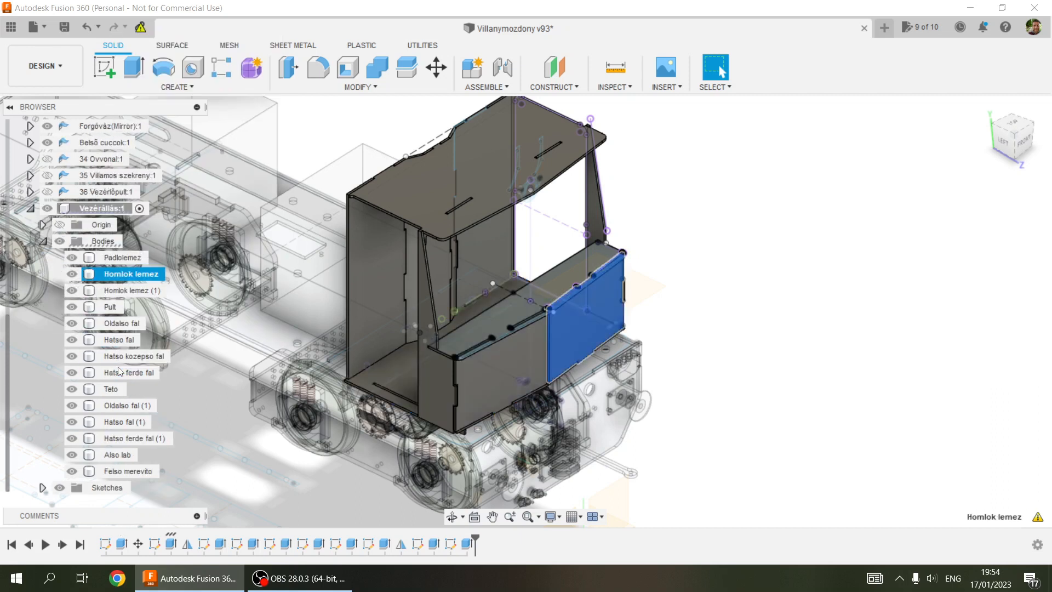
List the Vezérállás component's sketches and open the available commands for the Padlólemez sketch
{"action": "left_click", "coordinate": [42, 487]}
{"action": "scroll", "coordinate": [109, 438], "scroll_direction": "down", "scroll_amount": 3}
{"action": "scroll", "coordinate": [124, 420], "scroll_direction": "down", "scroll_amount": 2}
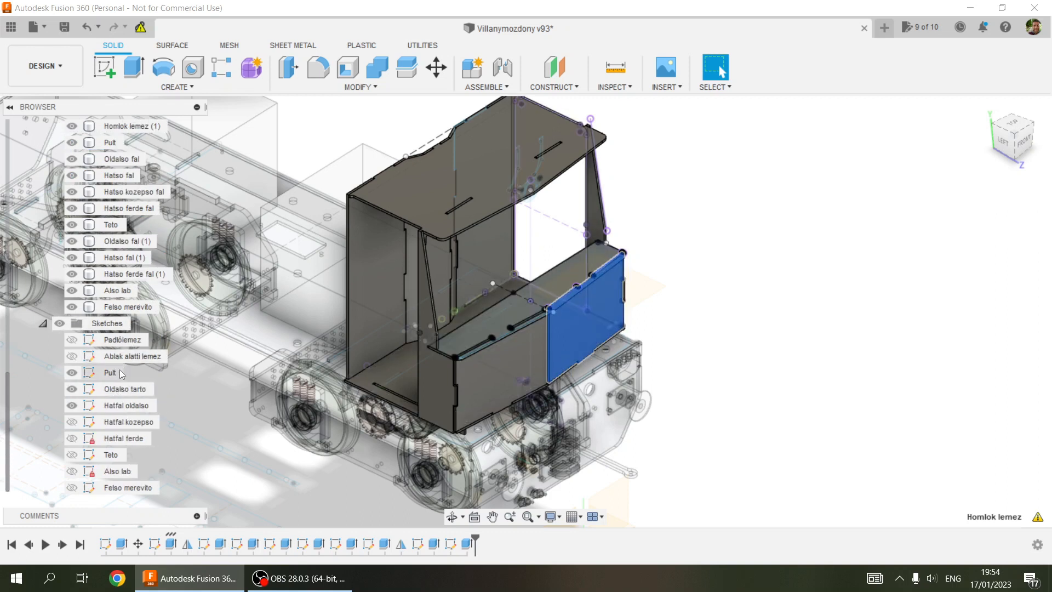
{"action": "right_click", "coordinate": [118, 340]}
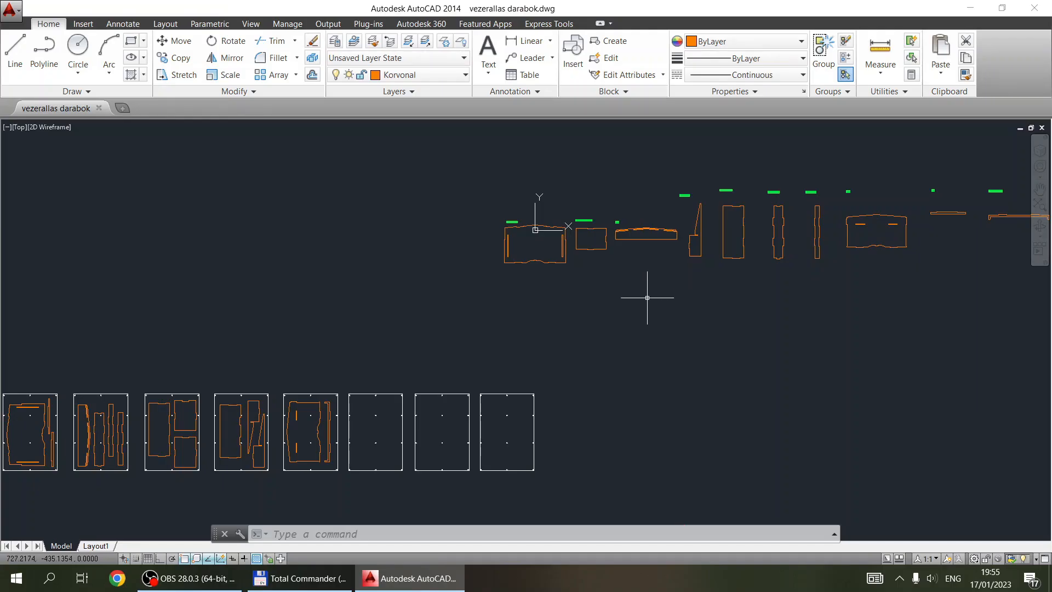
In AutoCAD, examine the labelled row of cab part outlines in vezerallas darabok.dwg, from Padlólemez to Teto
{"action": "right_click", "coordinate": [648, 300]}
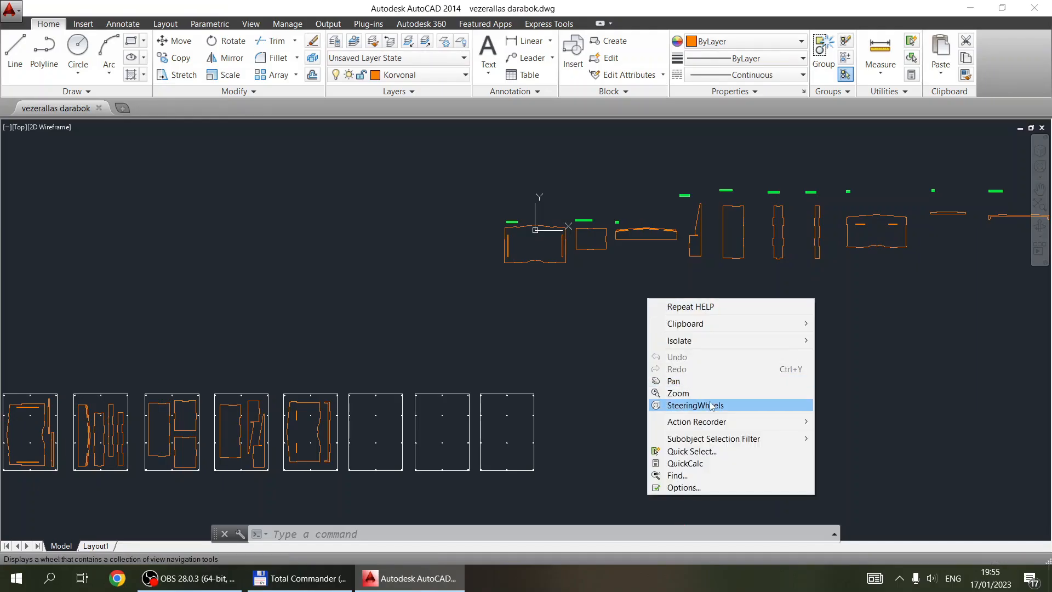
{"action": "left_click", "coordinate": [693, 380]}
{"action": "scroll", "coordinate": [651, 252], "scroll_direction": "up", "scroll_amount": 6}
{"action": "scroll", "coordinate": [553, 277], "scroll_direction": "down", "scroll_amount": 2}
{"action": "mouse_move", "coordinate": [583, 264]}
{"action": "left_mouse_down"}
{"action": "mouse_move", "coordinate": [399, 354]}
{"action": "mouse_move", "coordinate": [364, 345]}
{"action": "left_mouse_up"}
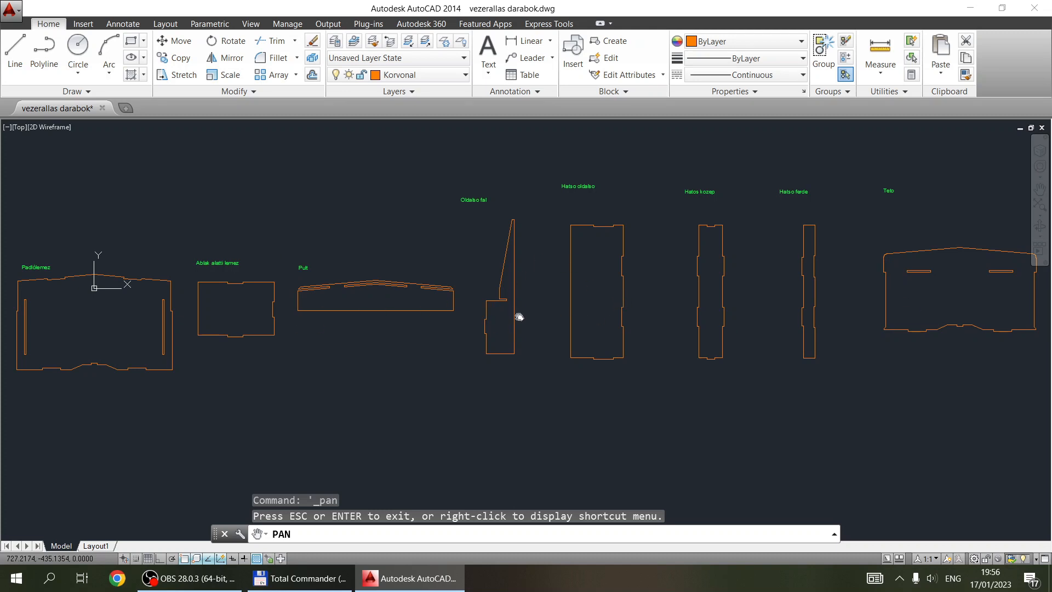
{"action": "key", "text": "Escape"}
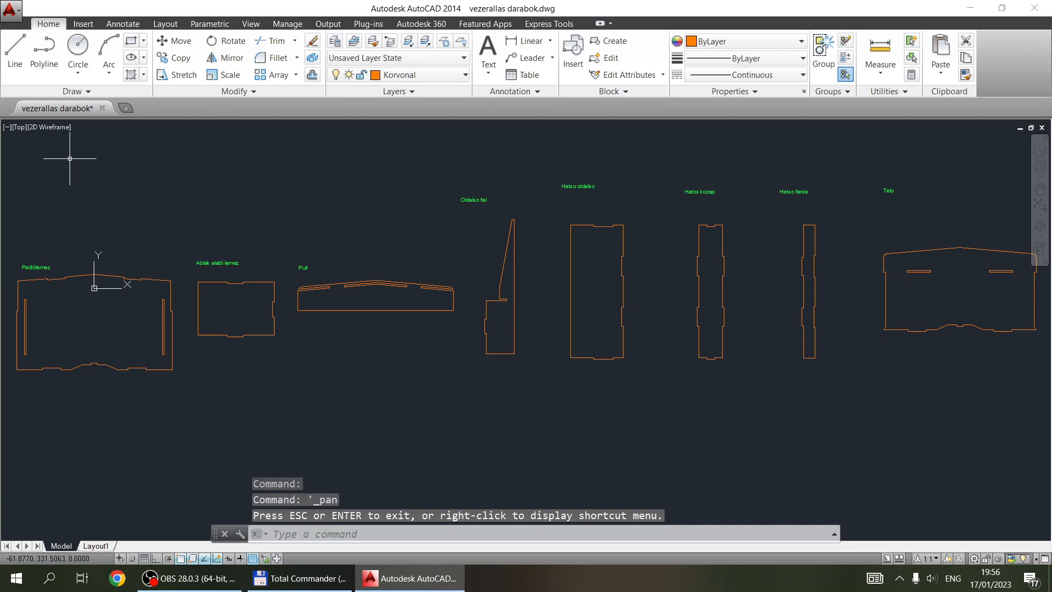
Switch to Total Commander, open Hatso kozep.dxf in AutoCAD and fit the whole drawing in the view
{"action": "left_click", "coordinate": [284, 579]}
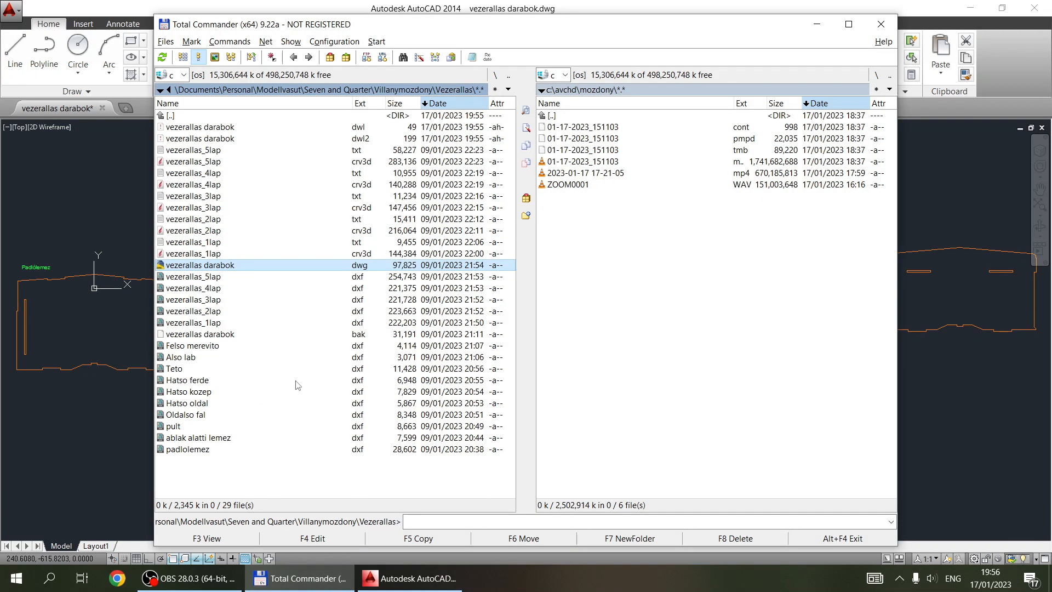
{"action": "double_click", "coordinate": [255, 392]}
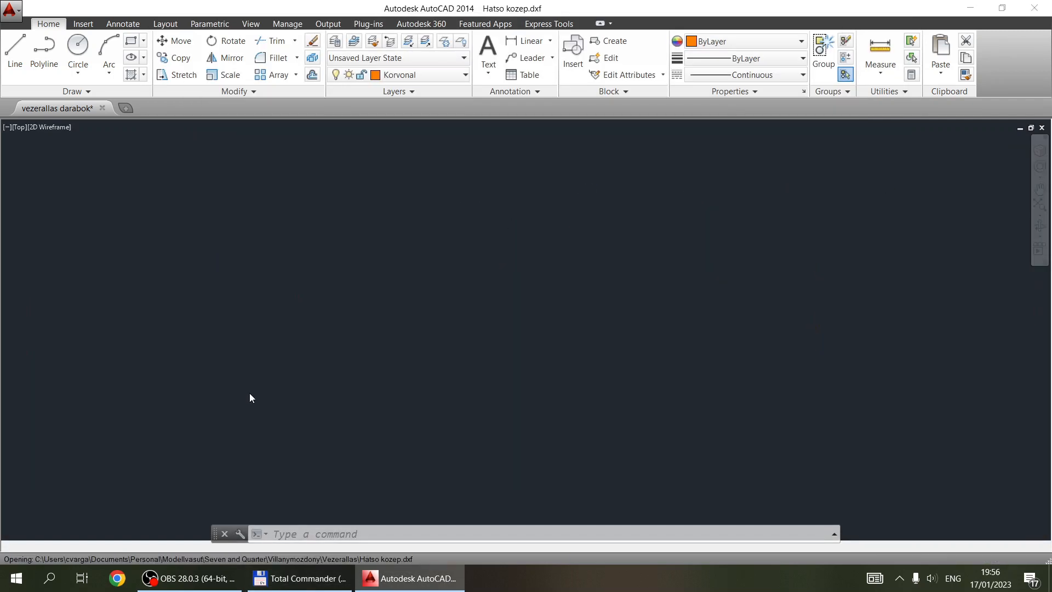
{"action": "type", "text": "z"}
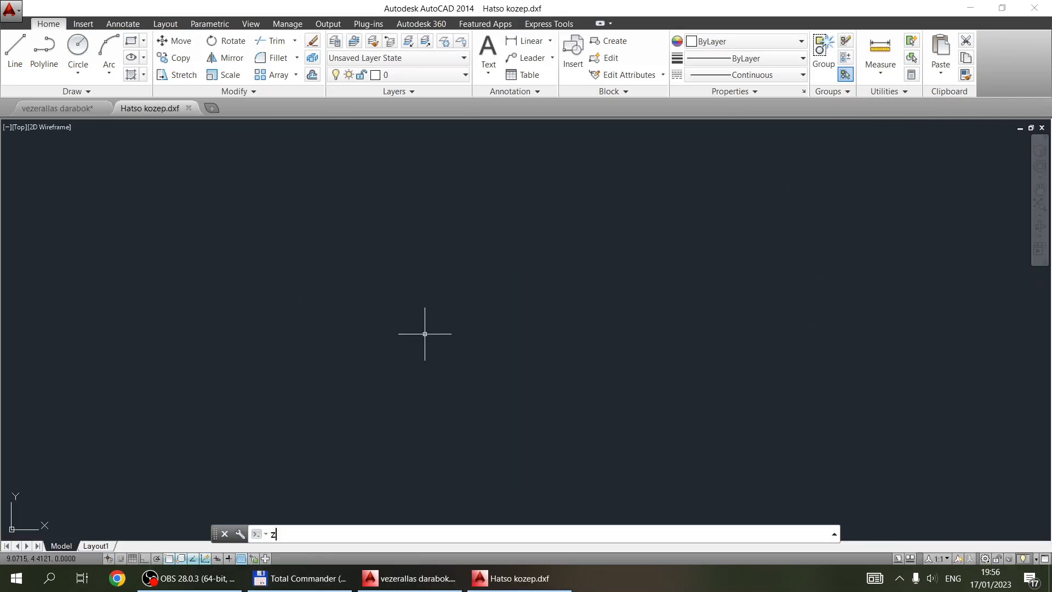
{"action": "key", "text": "Return"}
{"action": "type", "text": "e"}
{"action": "key", "text": "Return"}
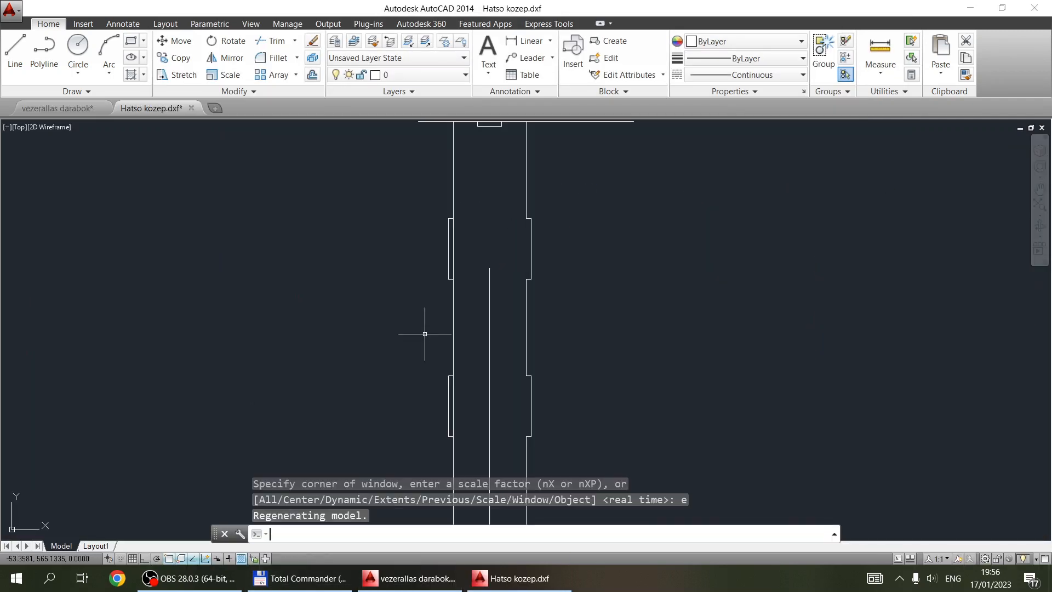
{"action": "scroll", "coordinate": [473, 326], "scroll_direction": "down", "scroll_amount": 5}
{"action": "scroll", "coordinate": [473, 326], "scroll_direction": "up", "scroll_amount": 4}
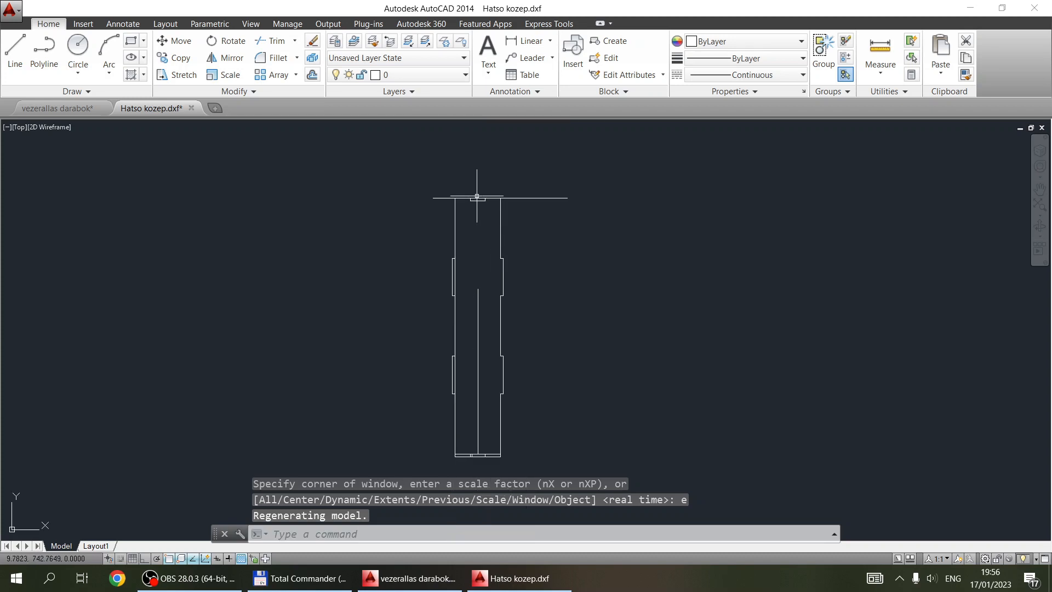
Inspect the vertical centre line and the short vertical segments at the lower edge of the Hatso kozep outline
{"action": "left_click", "coordinate": [478, 323]}
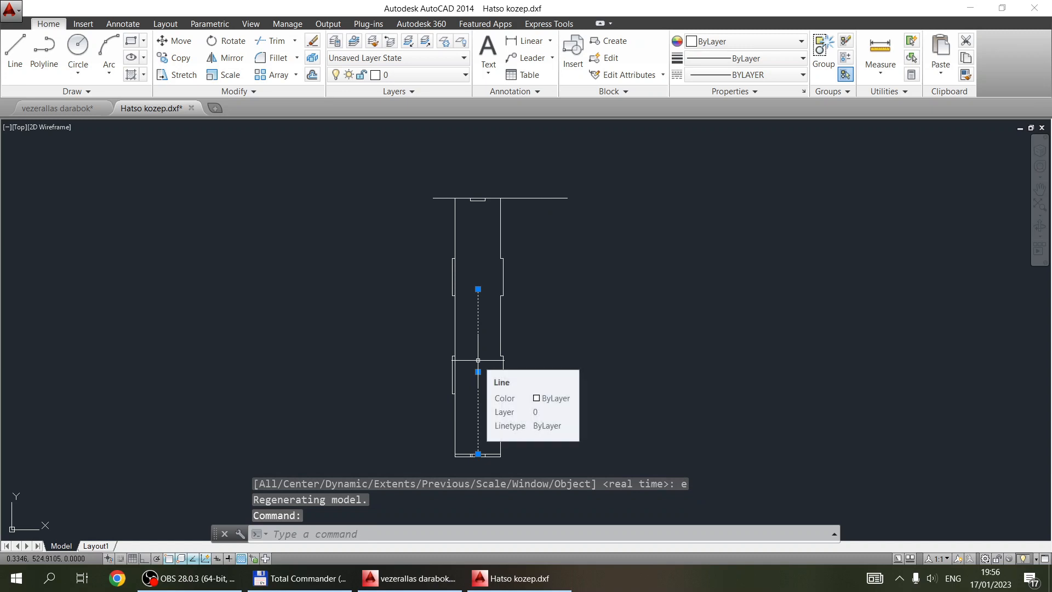
{"action": "key", "text": "Escape"}
{"action": "scroll", "coordinate": [475, 482], "scroll_direction": "up", "scroll_amount": 8}
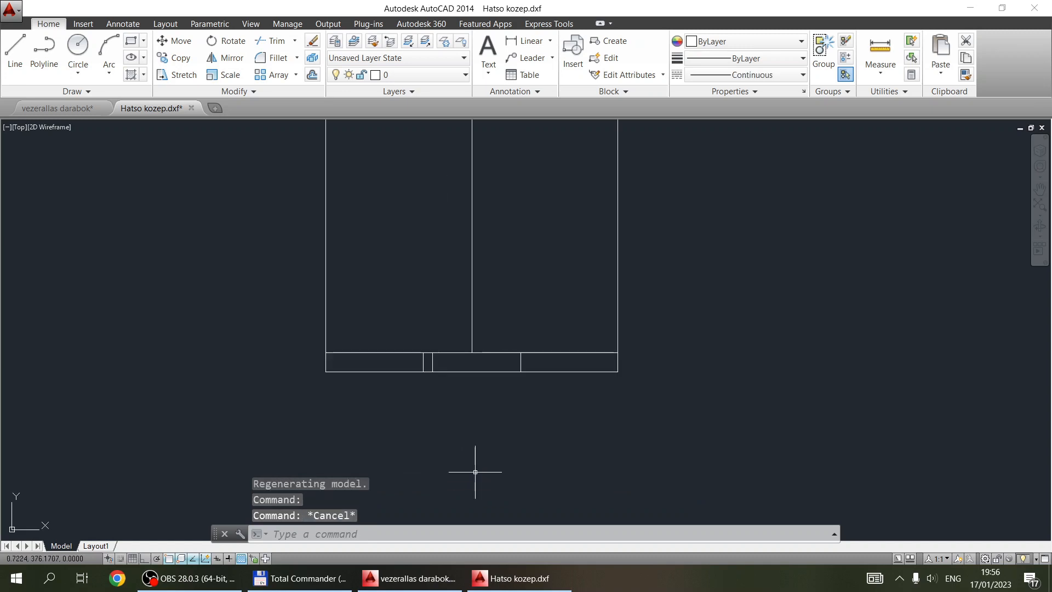
{"action": "left_click", "coordinate": [425, 359]}
{"action": "left_click", "coordinate": [431, 360]}
{"action": "key", "text": "Escape"}
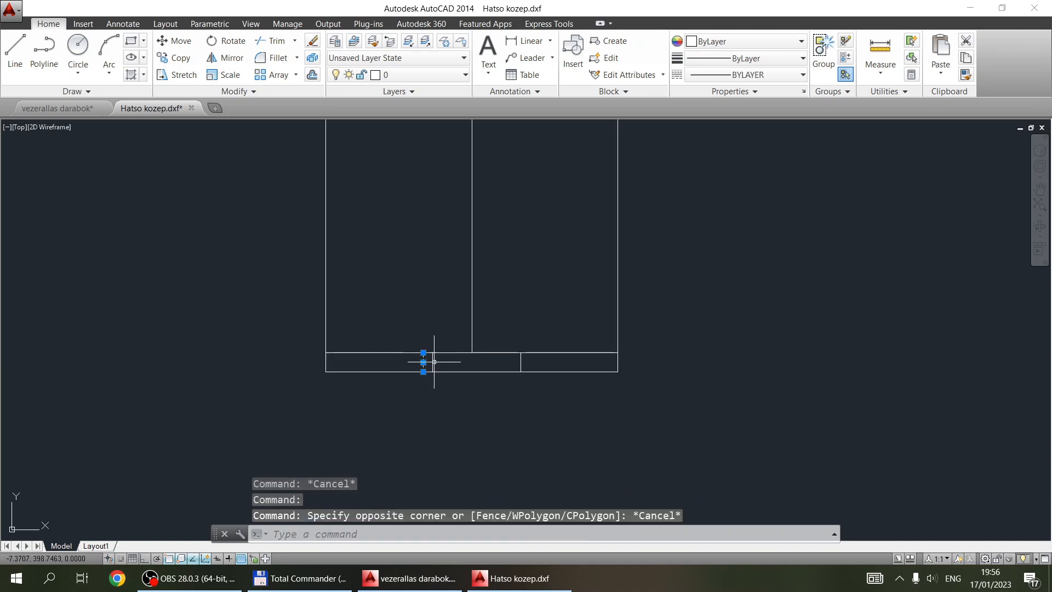
{"action": "left_click", "coordinate": [432, 361]}
{"action": "key", "text": "Escape"}
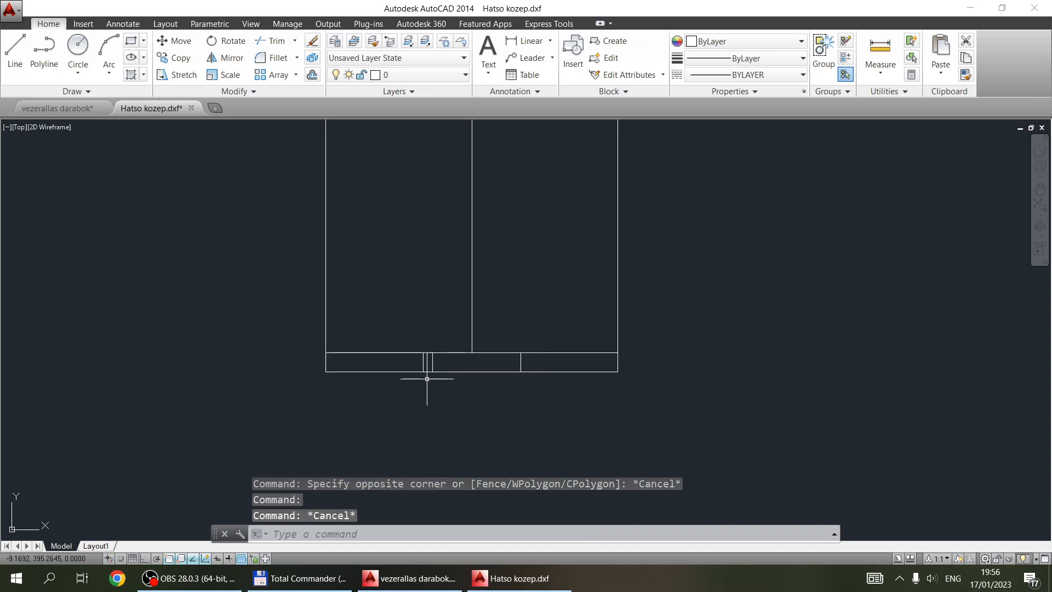
Check the lower edge of the Hatso kozep outline for overlapping horizontal segments, leaving nothing selected
{"action": "left_click", "coordinate": [407, 371]}
{"action": "left_click", "coordinate": [474, 370]}
{"action": "key", "text": "Escape"}
{"action": "left_click", "coordinate": [520, 369]}
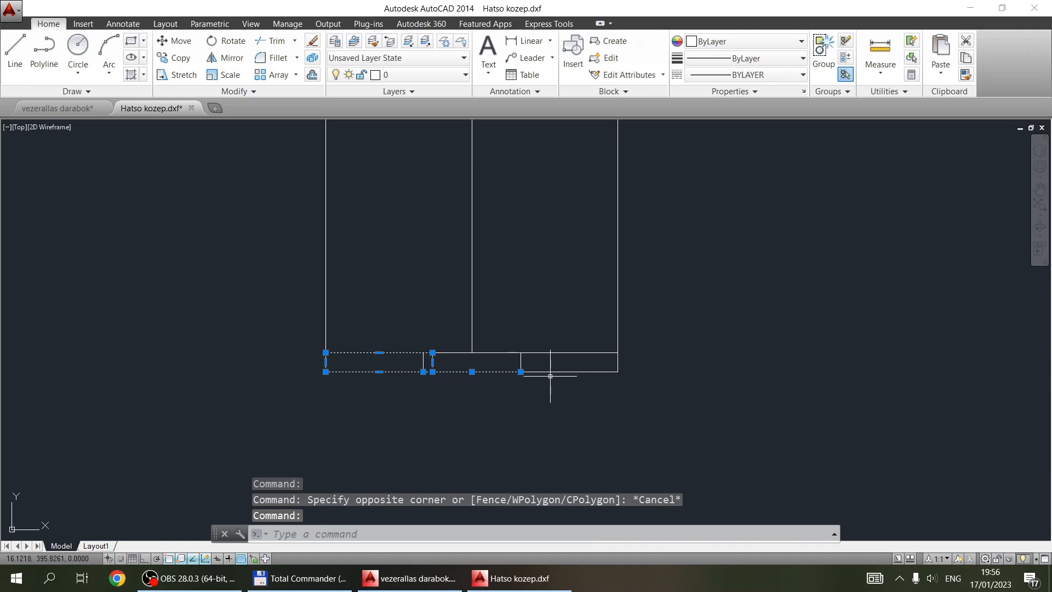
{"action": "scroll", "coordinate": [426, 371], "scroll_direction": "up", "scroll_amount": 8}
{"action": "scroll", "coordinate": [450, 382], "scroll_direction": "down", "scroll_amount": 3}
{"action": "key", "text": "Escape"}
{"action": "scroll", "coordinate": [481, 404], "scroll_direction": "down", "scroll_amount": 5}
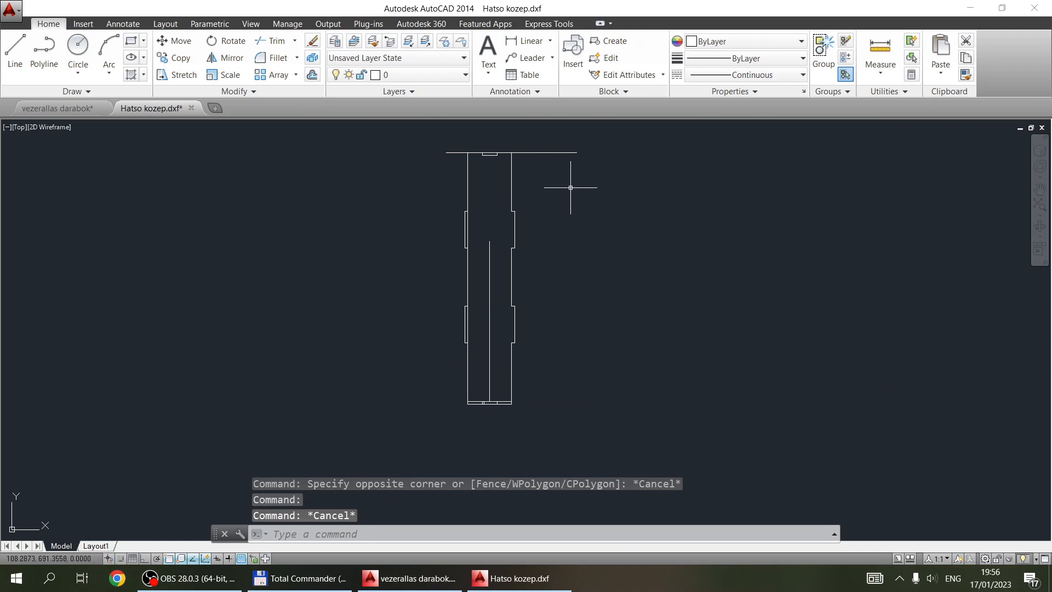
Erase the long horizontal line overrunning the part's upper edge and the vertical line running through its middle
{"action": "left_click", "coordinate": [620, 179]}
{"action": "key", "text": "Escape"}
{"action": "left_click", "coordinate": [602, 166]}
{"action": "left_click", "coordinate": [560, 149]}
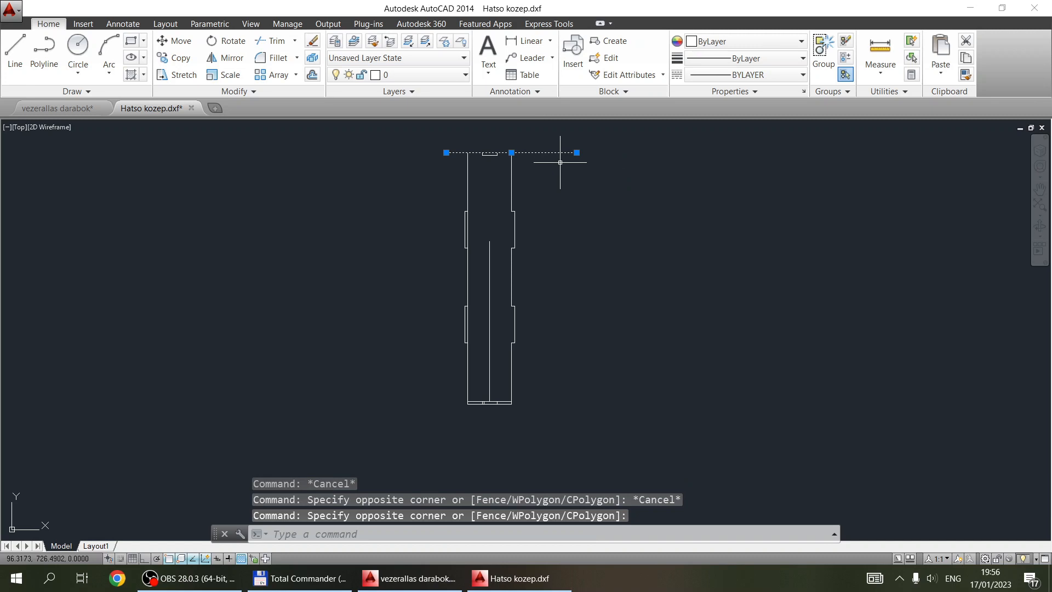
{"action": "key", "text": "Delete"}
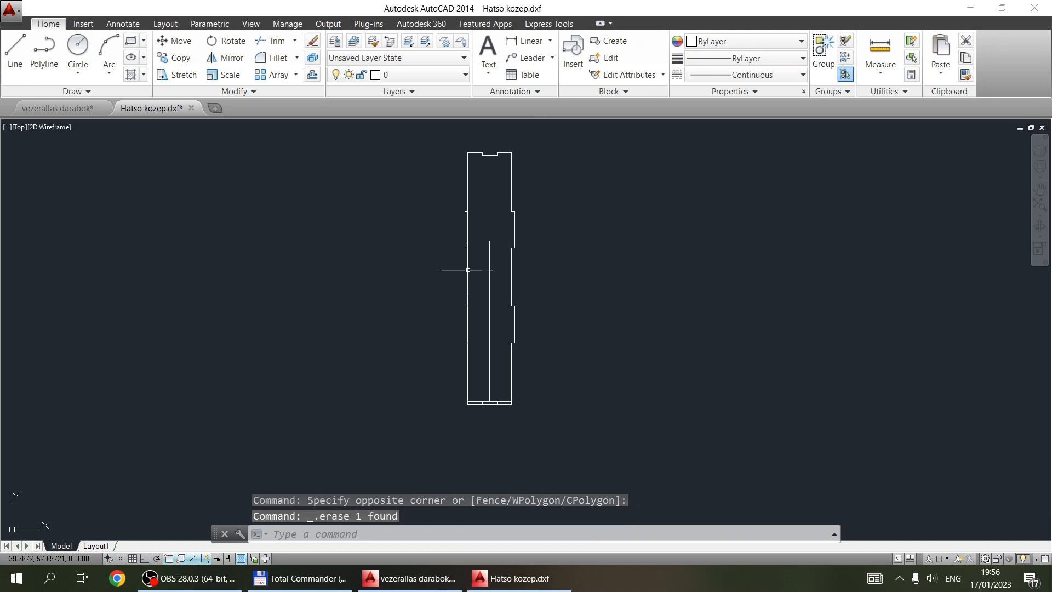
{"action": "left_click", "coordinate": [500, 334]}
{"action": "left_click", "coordinate": [485, 229]}
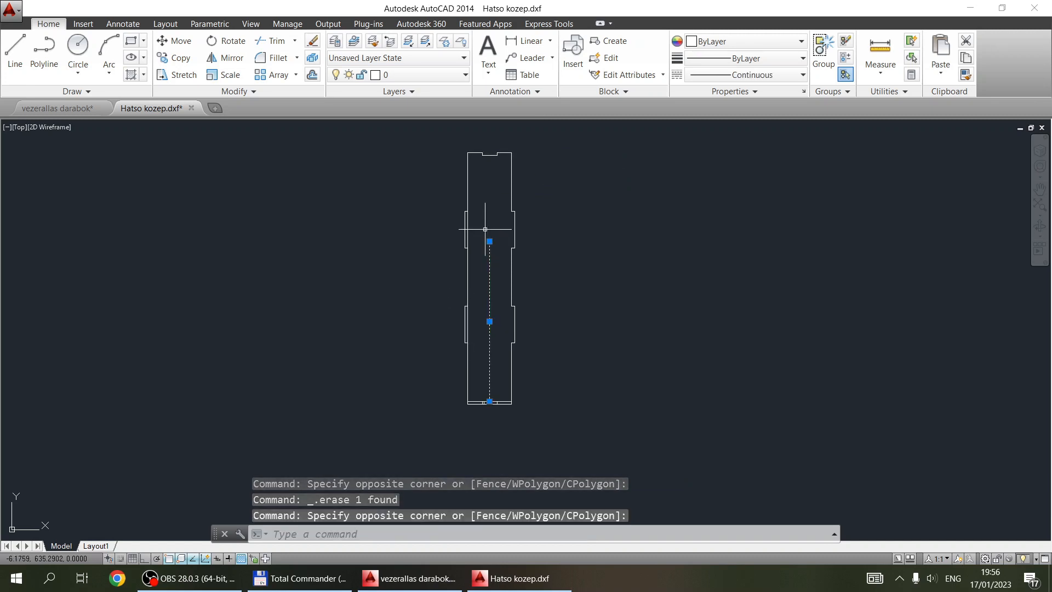
{"action": "key", "text": "Delete"}
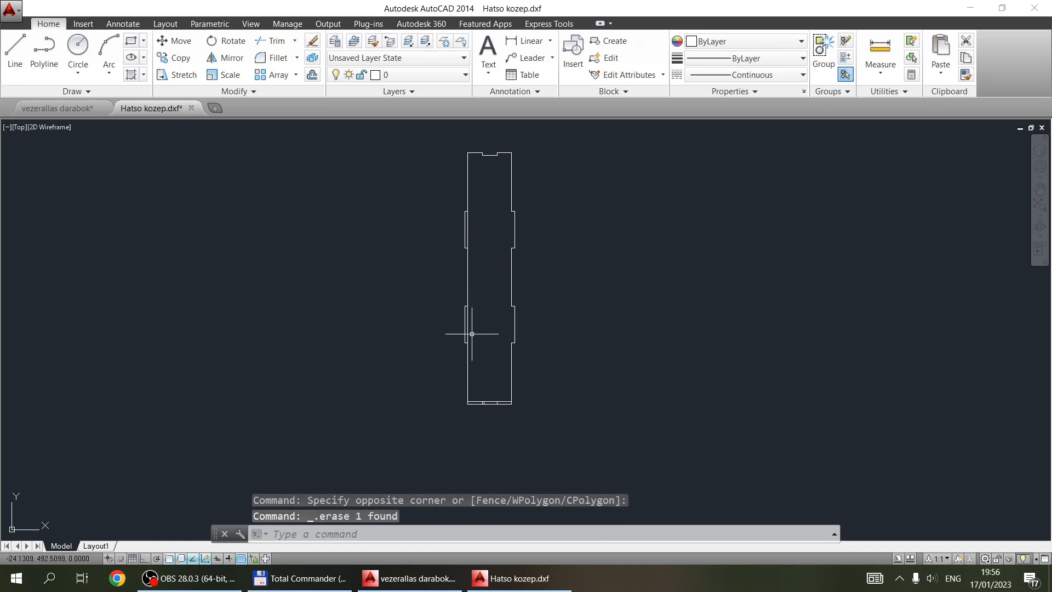
Erase the full-length line overlapping the part's left edge and check the upper segment of that edge
{"action": "left_click", "coordinate": [471, 334]}
{"action": "left_click", "coordinate": [466, 318]}
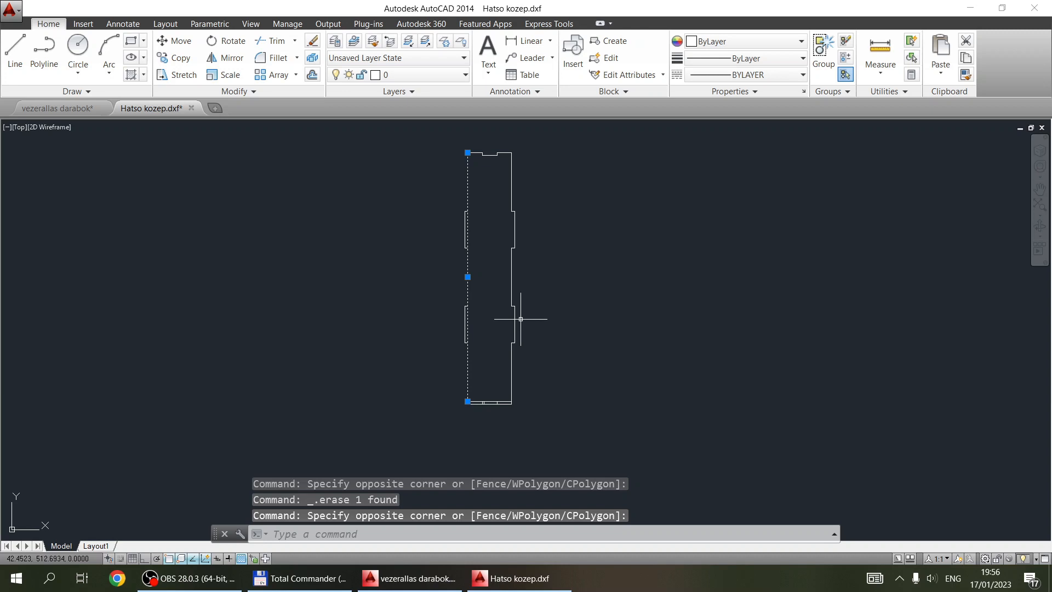
{"action": "key", "text": "Escape"}
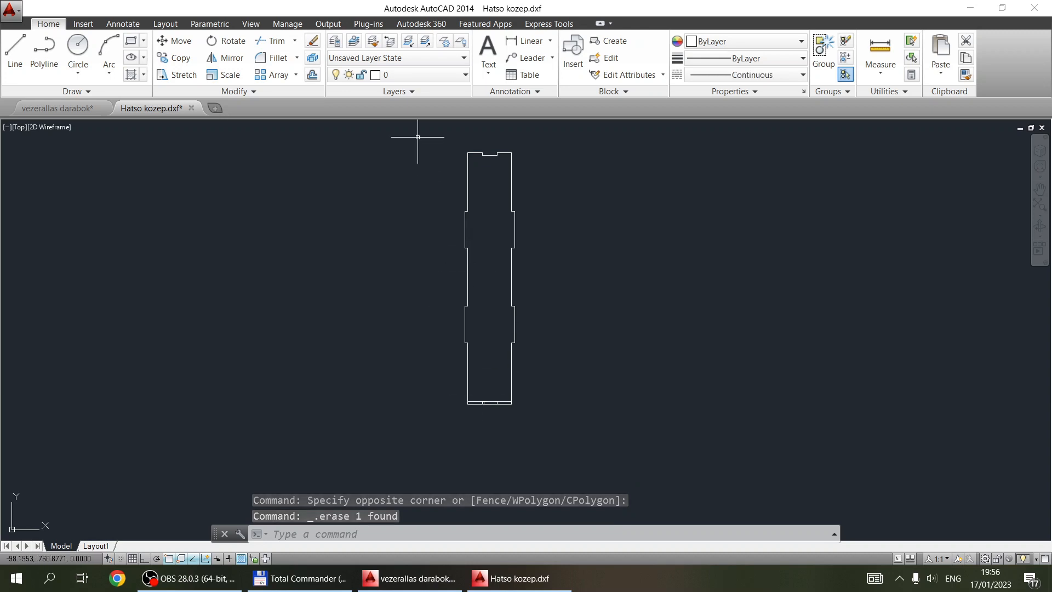
{"action": "key", "text": "Escape"}
{"action": "left_click", "coordinate": [468, 176]}
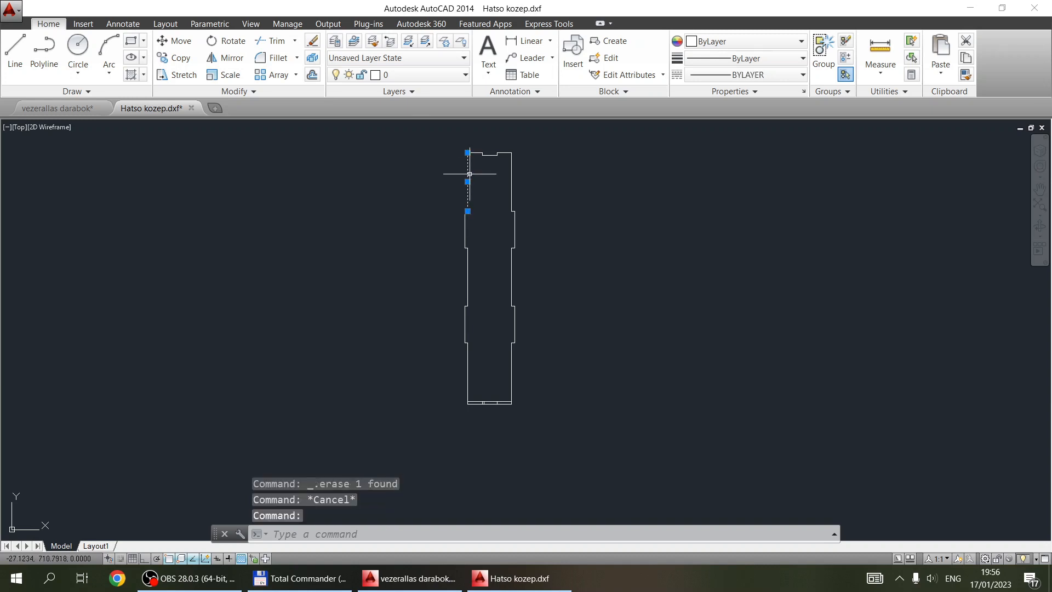
{"action": "key", "text": "Escape"}
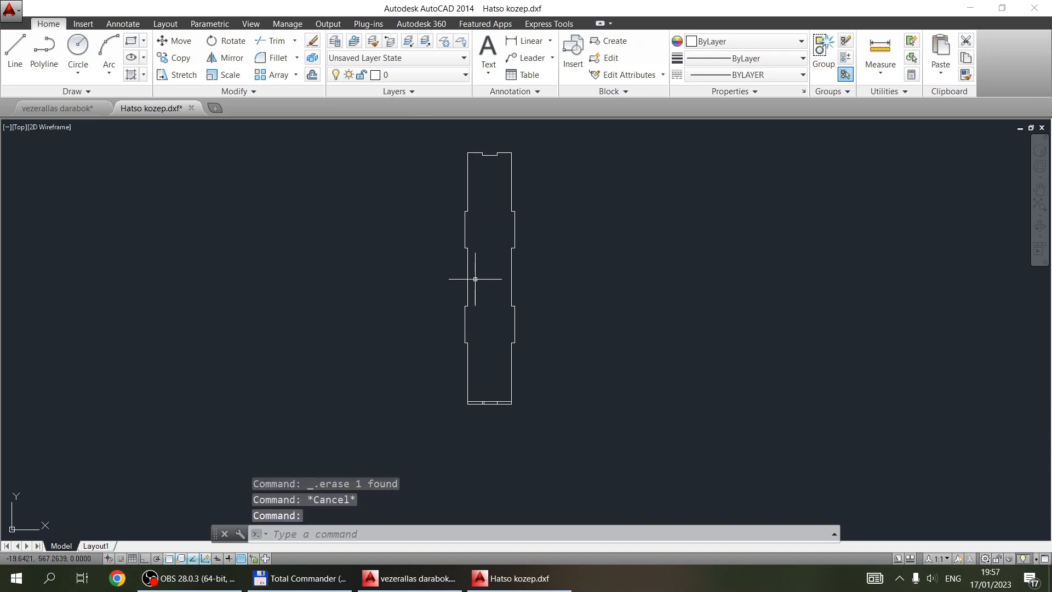
Run OVERKILL on the whole Hatso kozep outline with tolerance 0.000001, combining partially overlapping and end-to-end co-linear objects
{"action": "left_click", "coordinate": [423, 136]}
{"action": "left_click", "coordinate": [601, 441]}
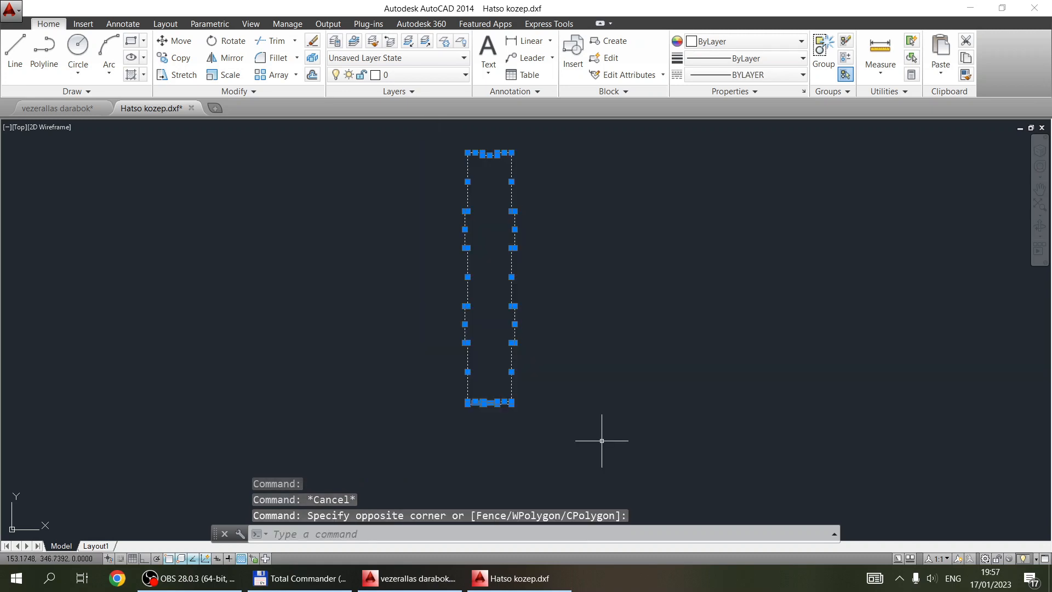
{"action": "type", "text": "OVERKIll"}
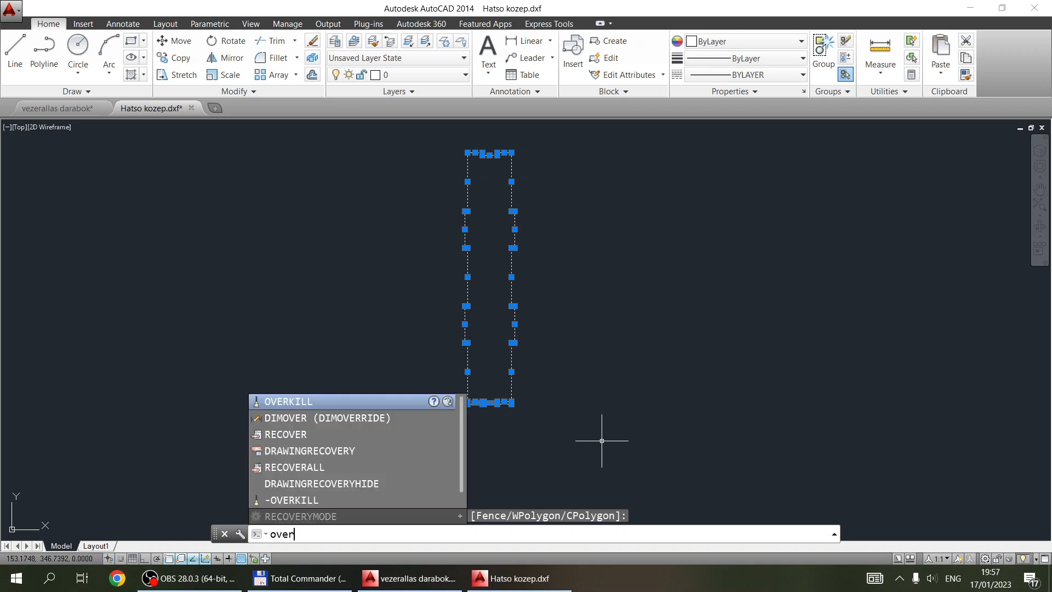
{"action": "key", "text": "Return"}
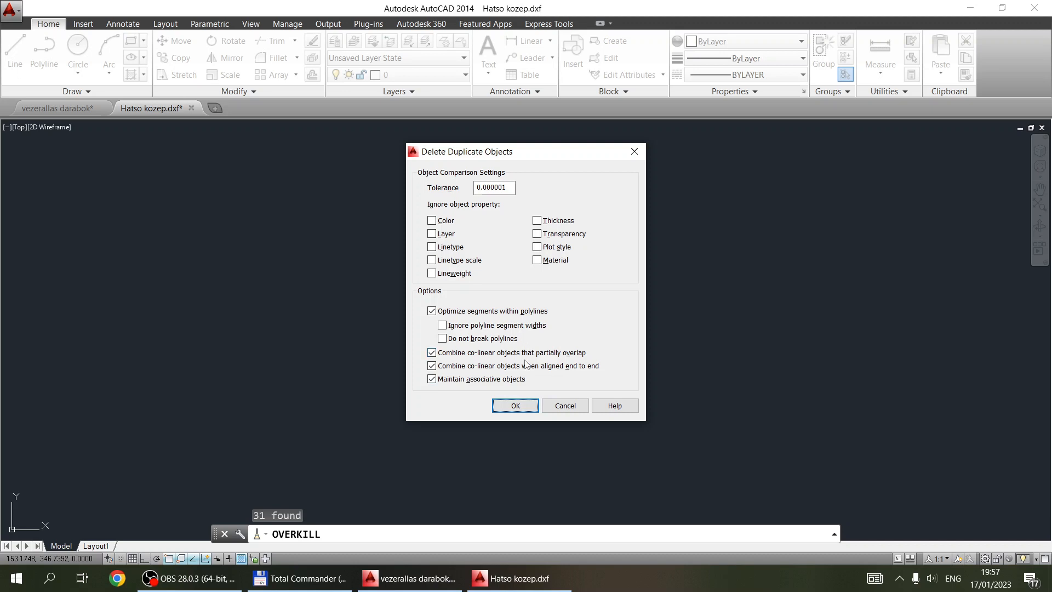
{"action": "left_click", "coordinate": [514, 406]}
Try erasing the short vertical and long horizontal lines at the part's lower edge, and undo the erasures
{"action": "scroll", "coordinate": [481, 422], "scroll_direction": "up", "scroll_amount": 8}
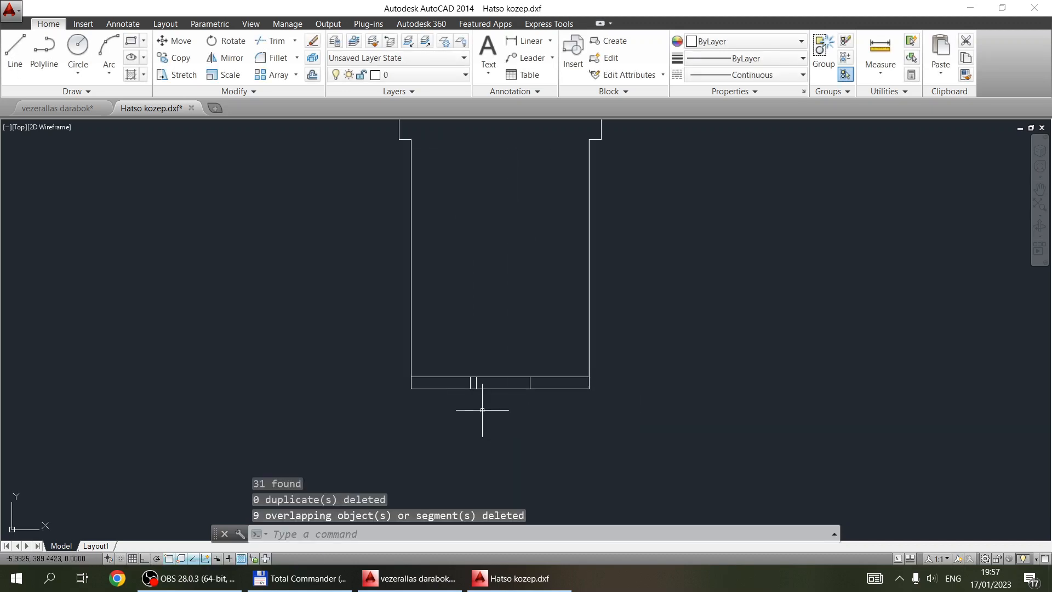
{"action": "left_click", "coordinate": [470, 379]}
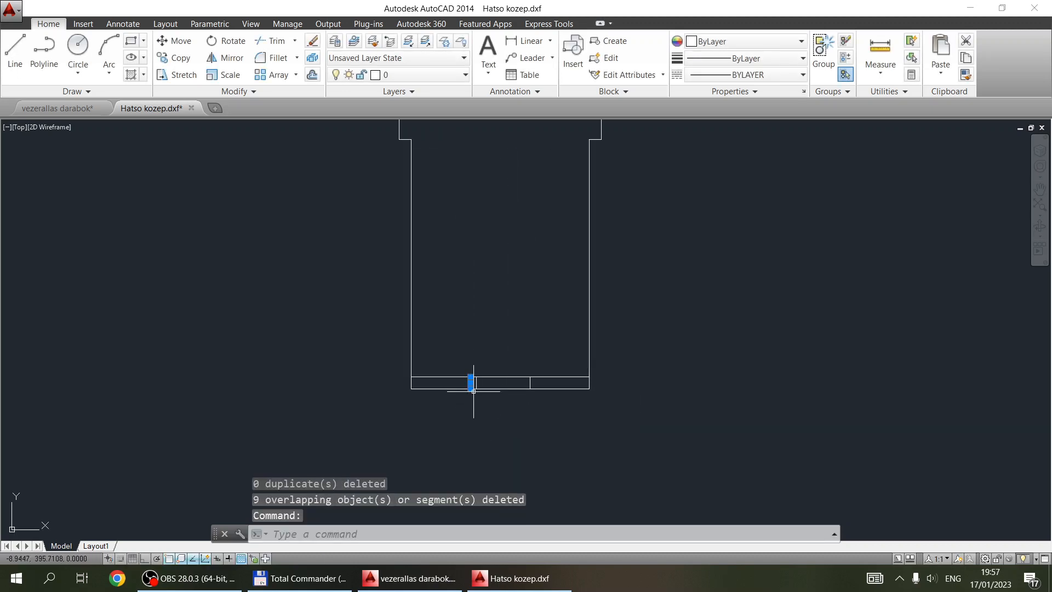
{"action": "left_click", "coordinate": [449, 376]}
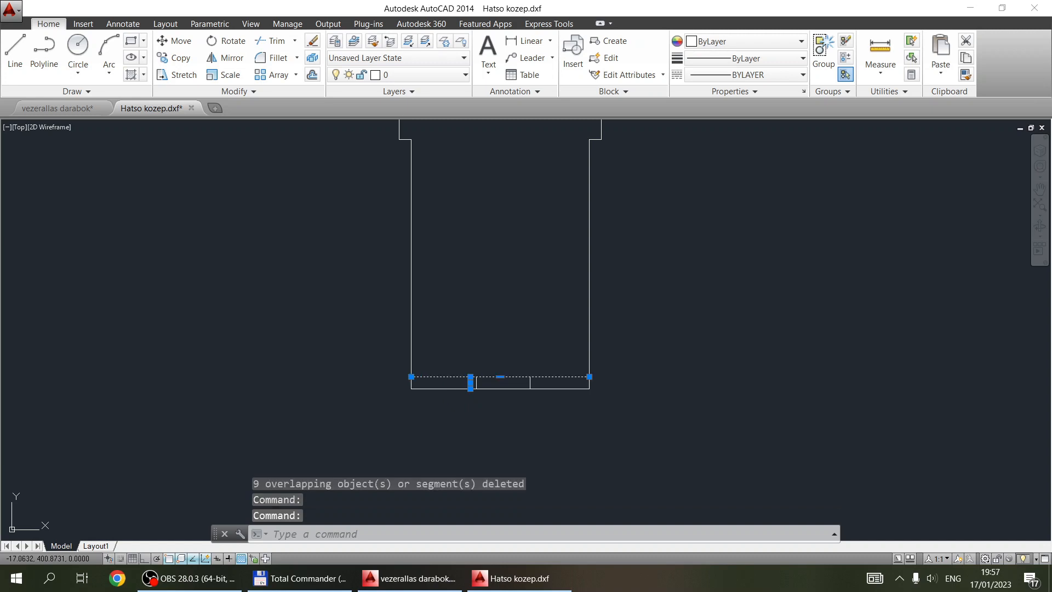
{"action": "key", "text": "Delete"}
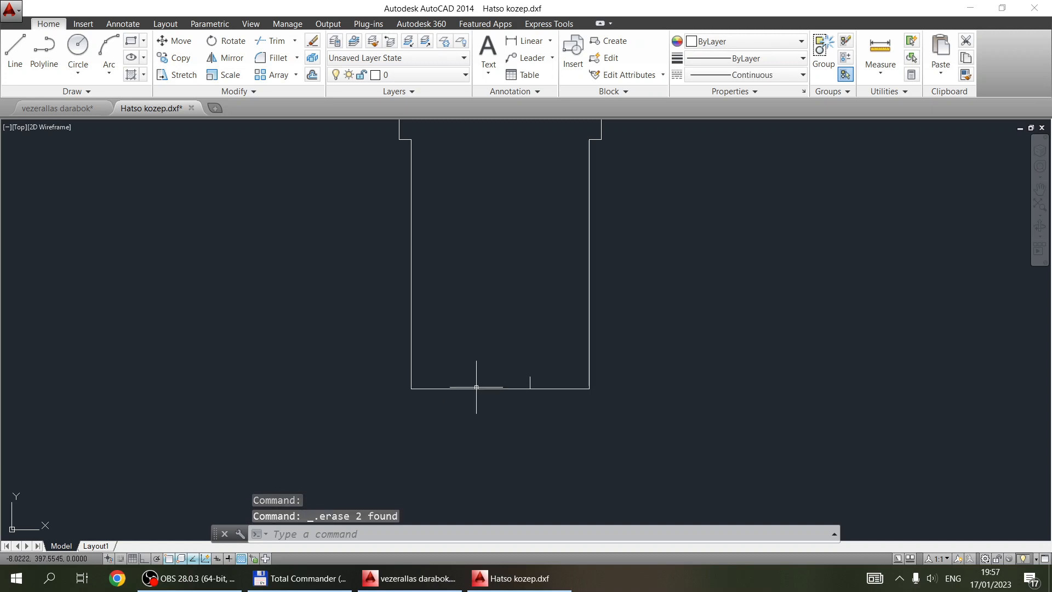
{"action": "key", "text": "ctrl+z"}
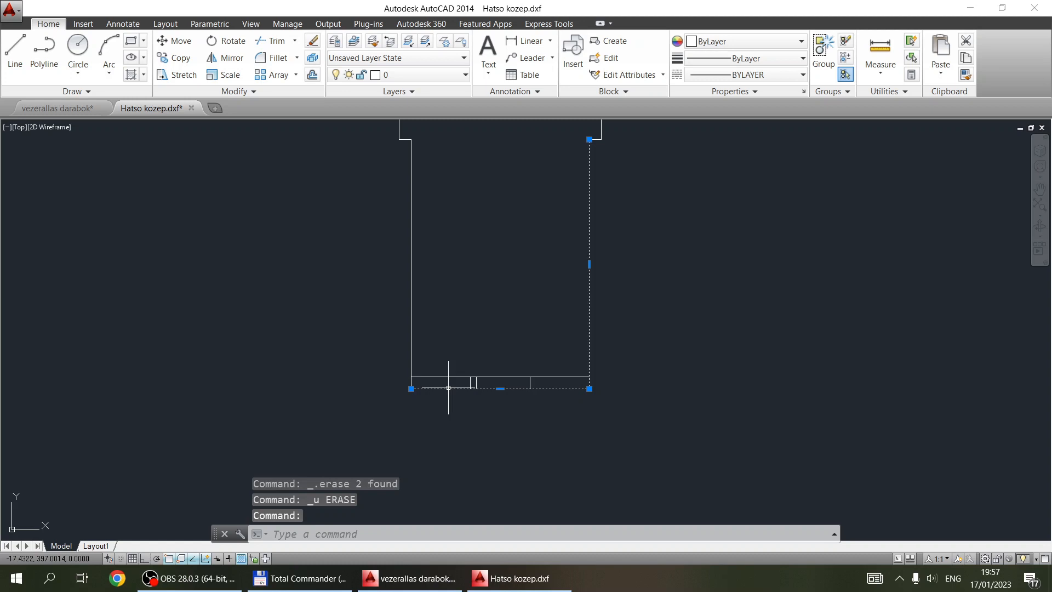
{"action": "key", "text": "Delete"}
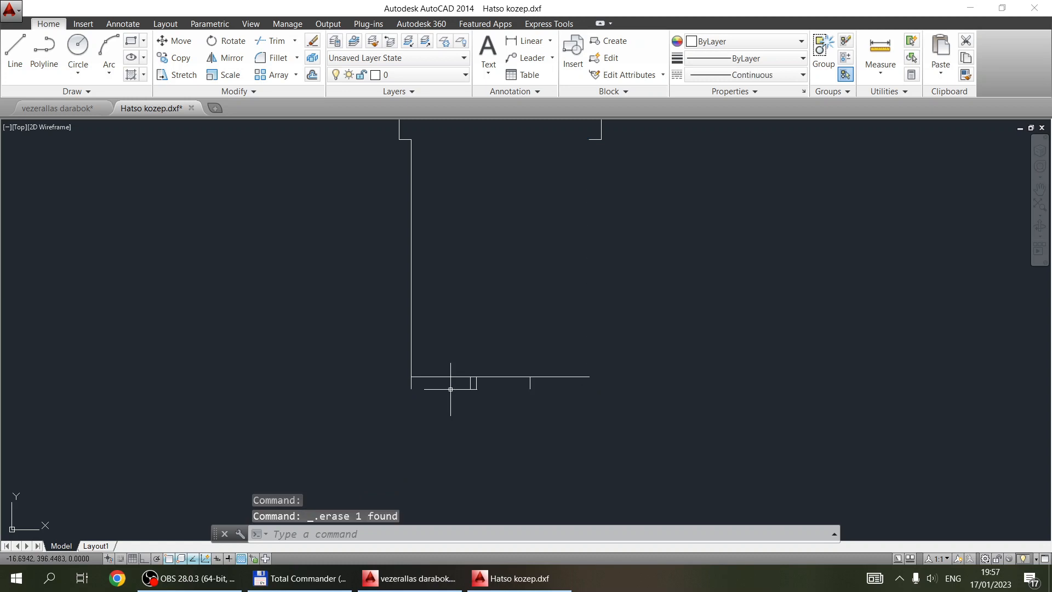
{"action": "key", "text": "ctrl+z"}
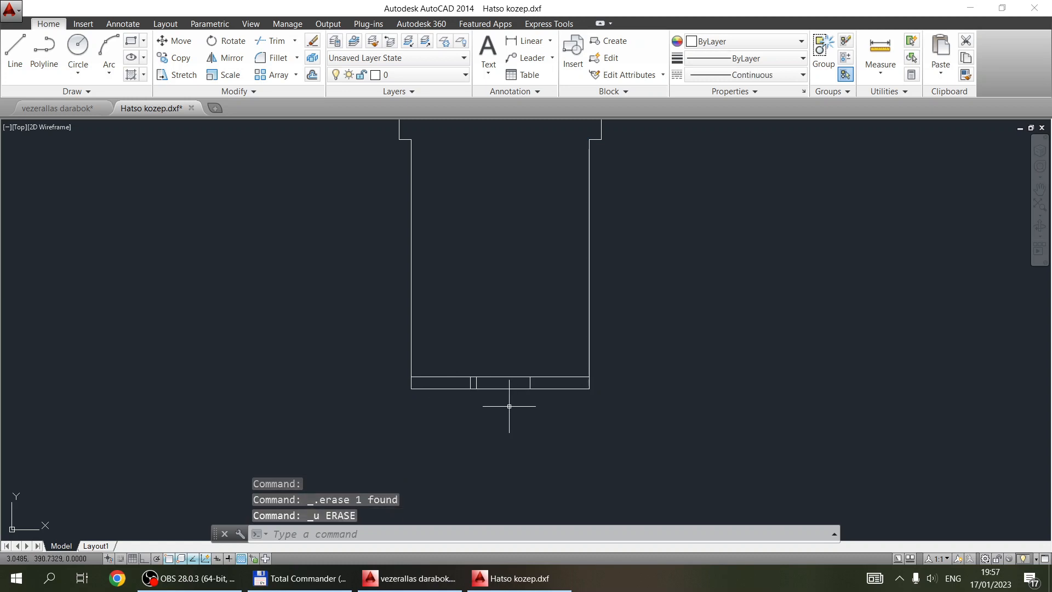
Convert the middle segment of the part's right edge to a polyline and join the connected outline segments to it with PEDIT
{"action": "scroll", "coordinate": [509, 321], "scroll_direction": "down", "scroll_amount": 3}
{"action": "scroll", "coordinate": [509, 321], "scroll_direction": "down", "scroll_amount": 4}
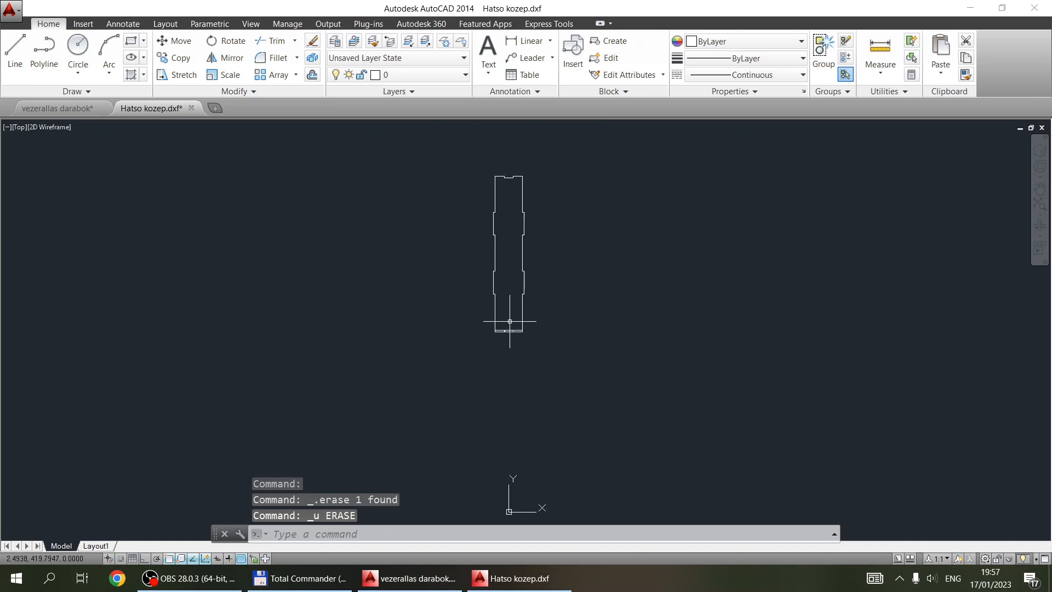
{"action": "scroll", "coordinate": [516, 247], "scroll_direction": "up", "scroll_amount": 2}
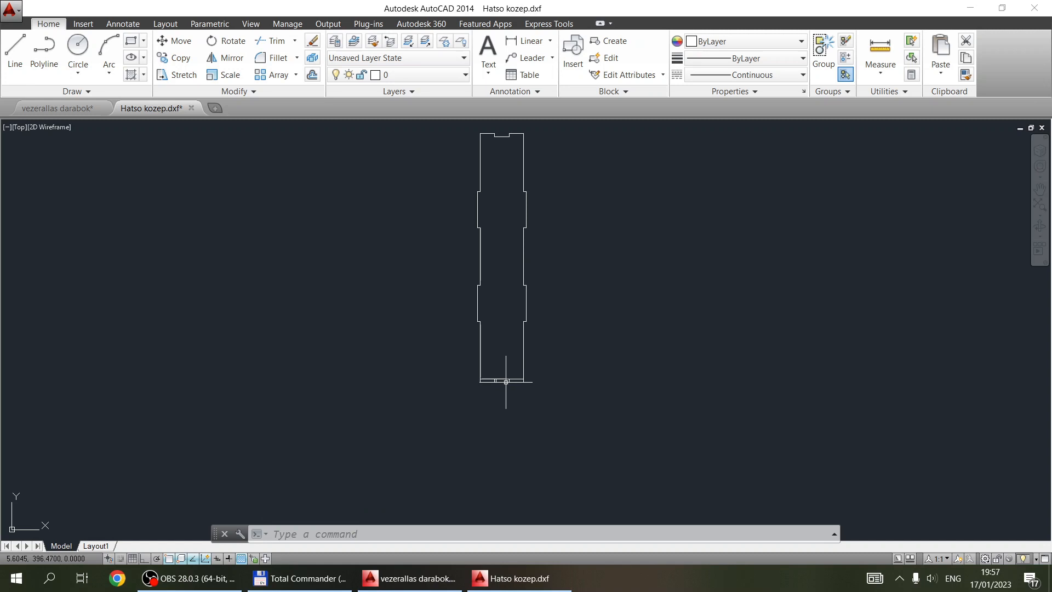
{"action": "left_click", "coordinate": [526, 262]}
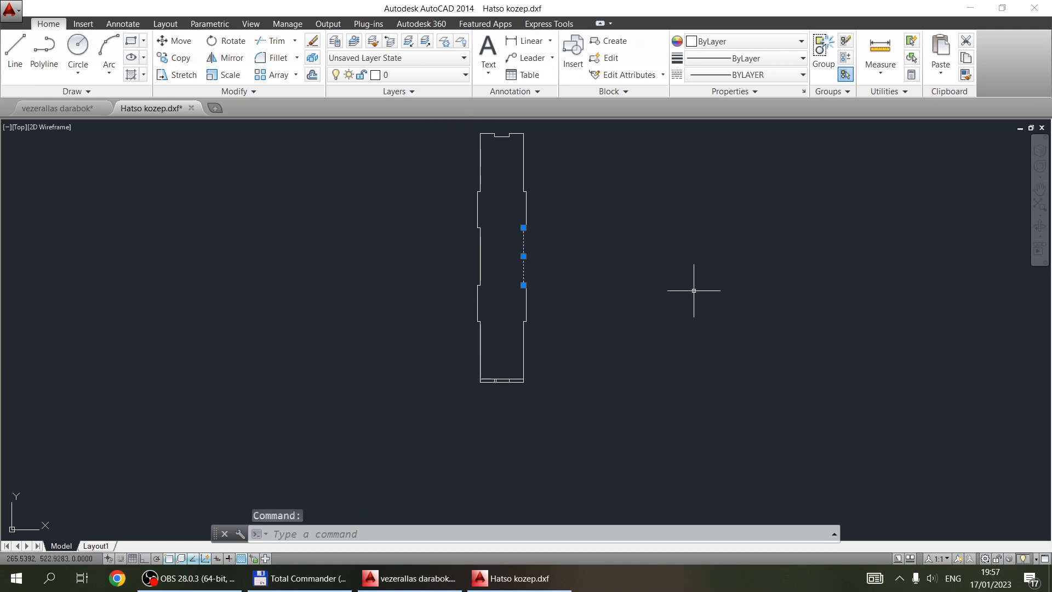
{"action": "type", "text": "pe"}
{"action": "key", "text": "Return"}
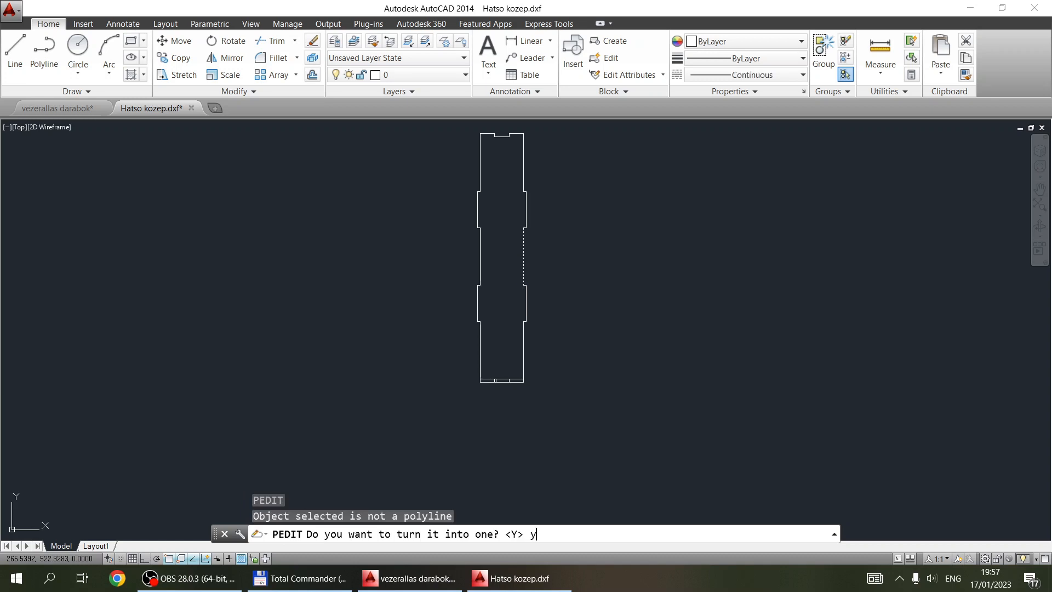
{"action": "type", "text": "y"}
{"action": "key", "text": "Return"}
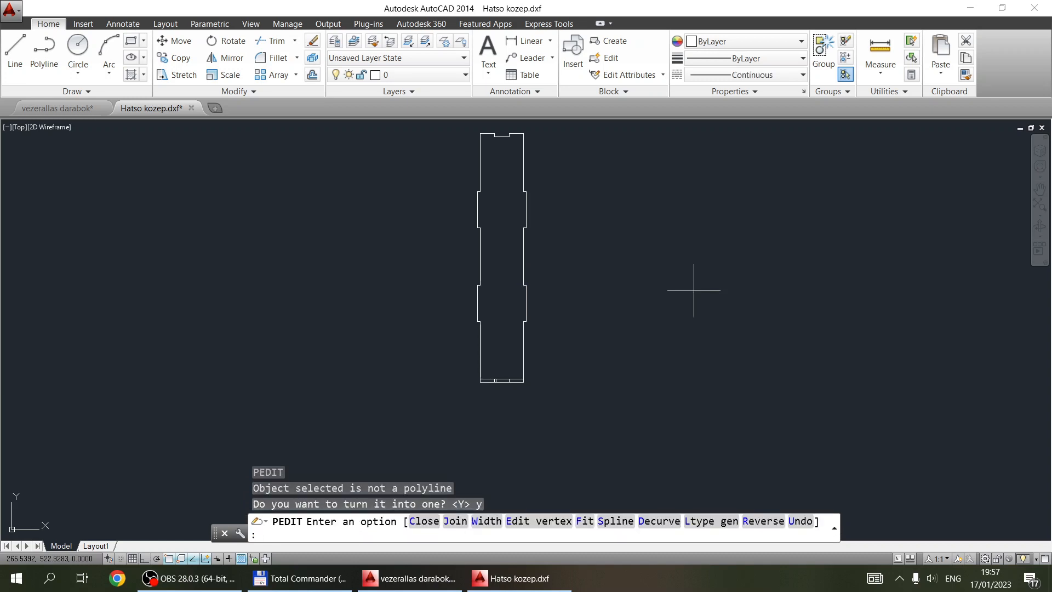
{"action": "type", "text": "j"}
{"action": "key", "text": "Return"}
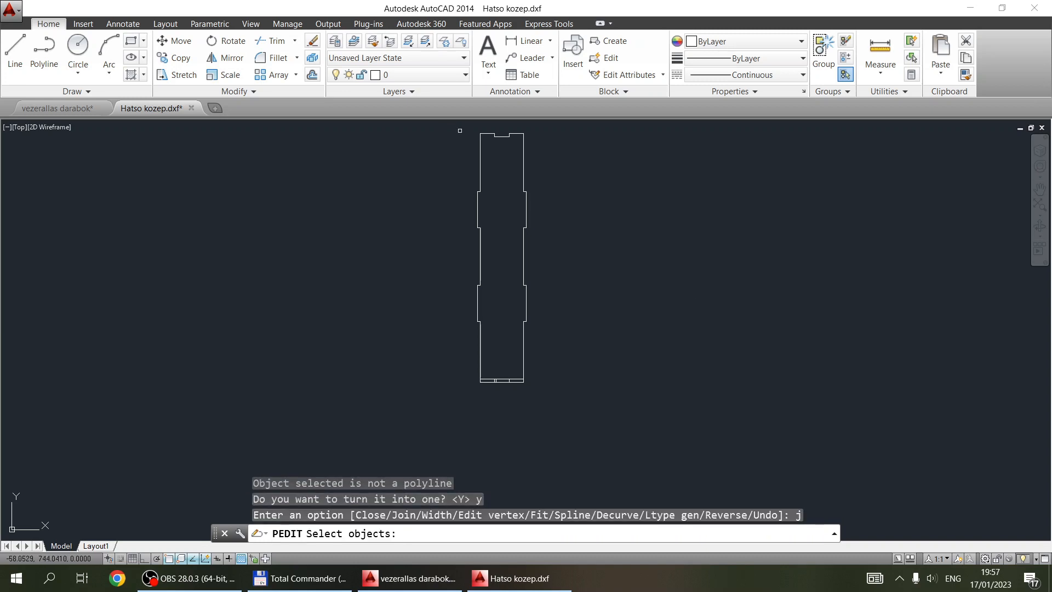
{"action": "left_click", "coordinate": [447, 127]}
{"action": "left_click", "coordinate": [579, 389]}
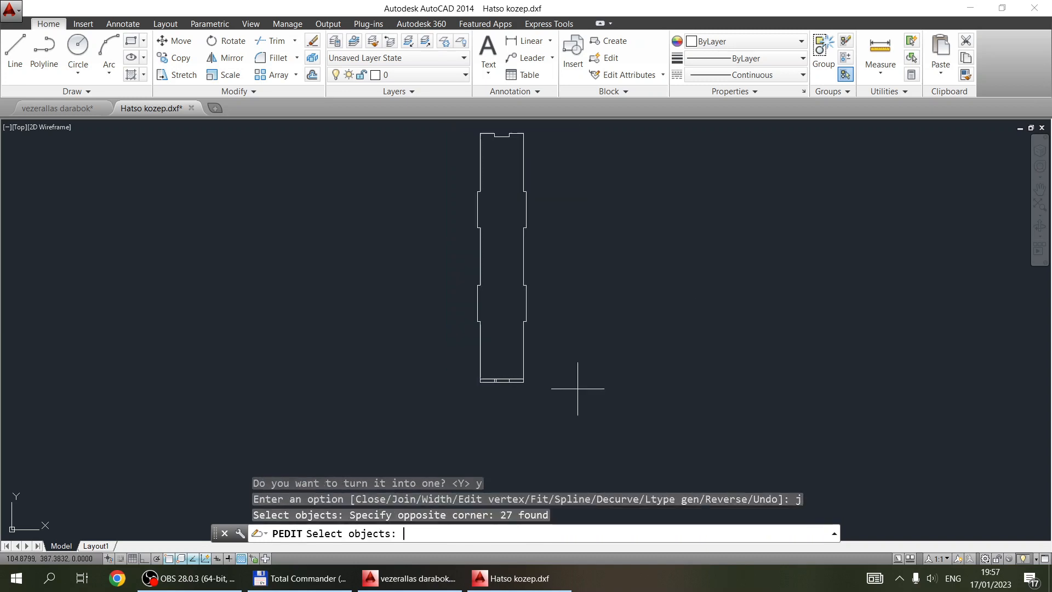
{"action": "key", "text": "Return"}
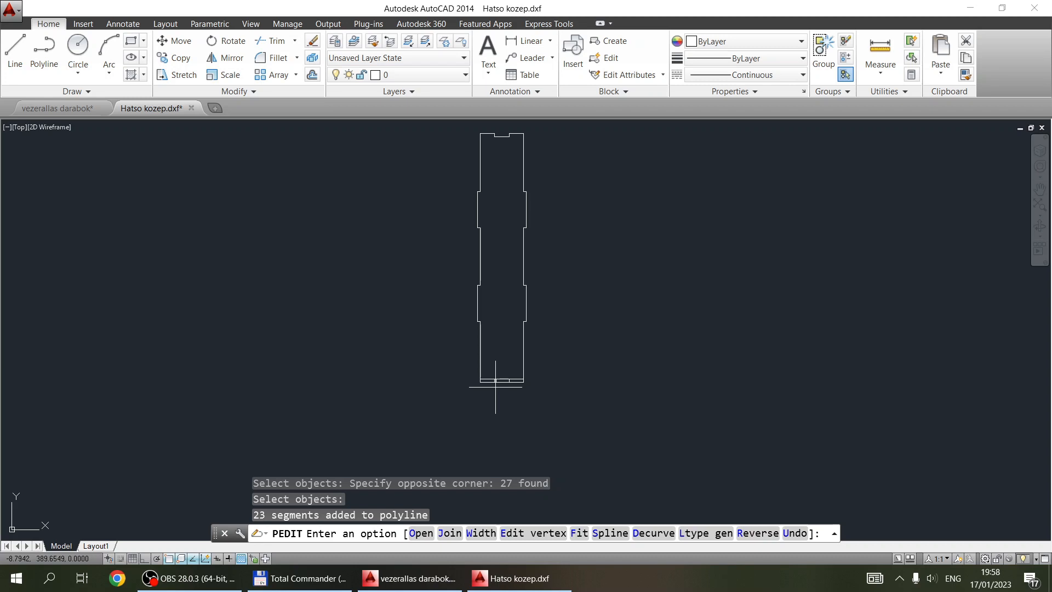
{"action": "key", "text": "Escape"}
Check which segments belong to the joined outline polyline, leaving nothing selected
{"action": "left_click", "coordinate": [478, 343]}
{"action": "key", "text": "Escape"}
{"action": "left_click", "coordinate": [481, 347]}
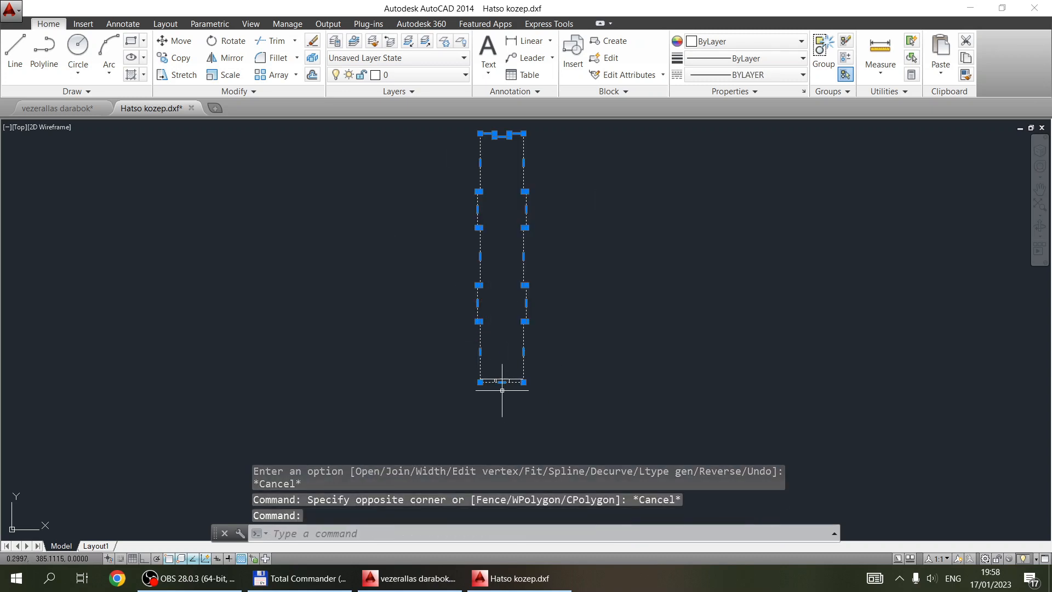
{"action": "key", "text": "Escape"}
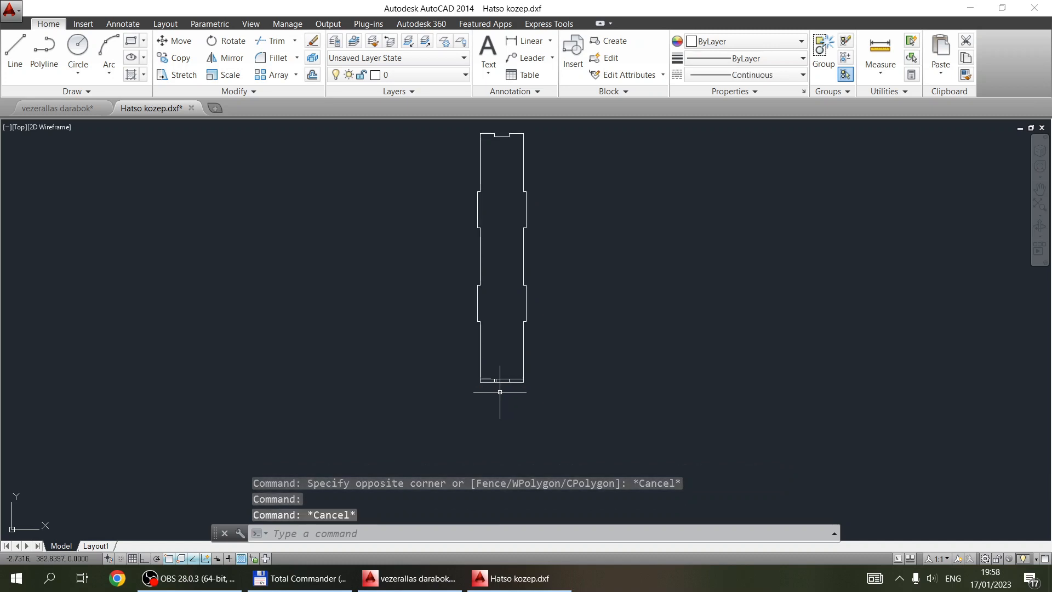
Erase the leftover lines just inside the part's lower edge and check the remaining closed outline
{"action": "left_click", "coordinate": [458, 368]}
{"action": "left_click", "coordinate": [574, 395]}
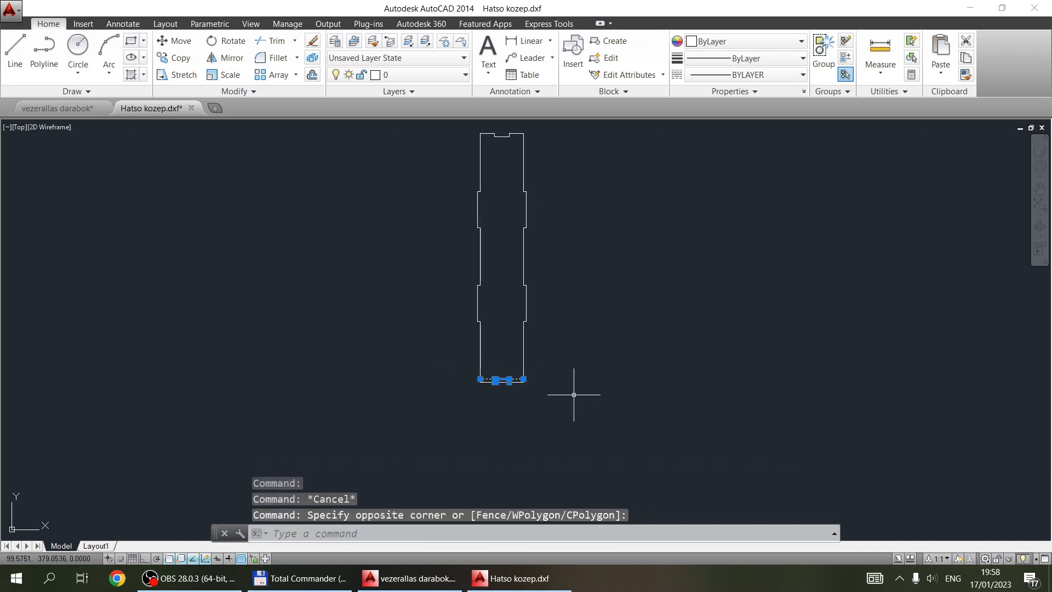
{"action": "key", "text": "Delete"}
{"action": "left_click", "coordinate": [496, 383]}
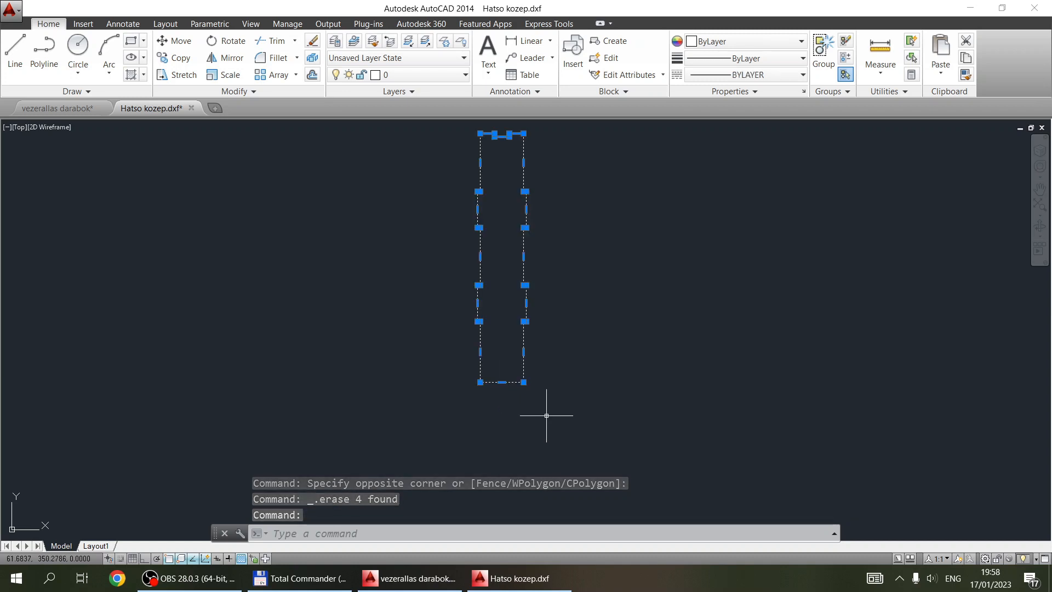
{"action": "key", "text": "Escape"}
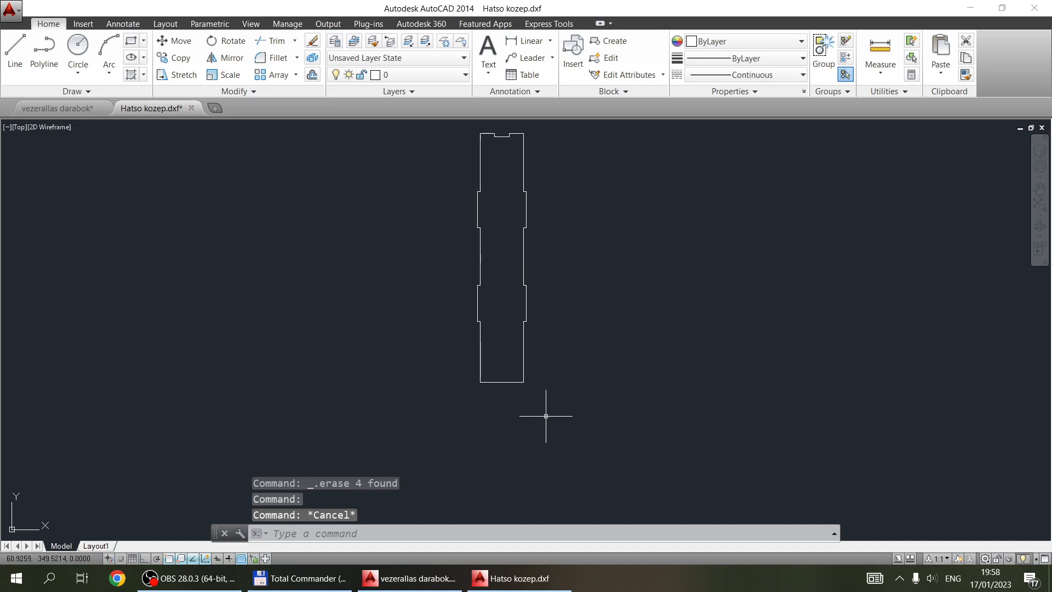
Close the Hatso kozep.dxf drawing and return to the vezerallas darabok drawing with nothing selected
{"action": "left_click", "coordinate": [192, 108]}
{"action": "left_click", "coordinate": [563, 323]}
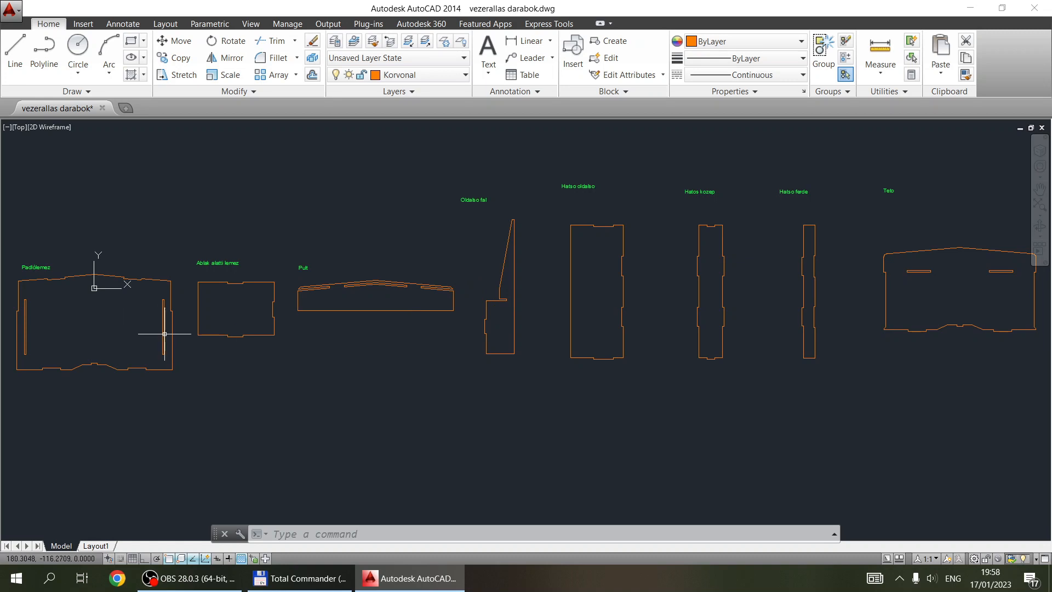
{"action": "key", "text": "Escape"}
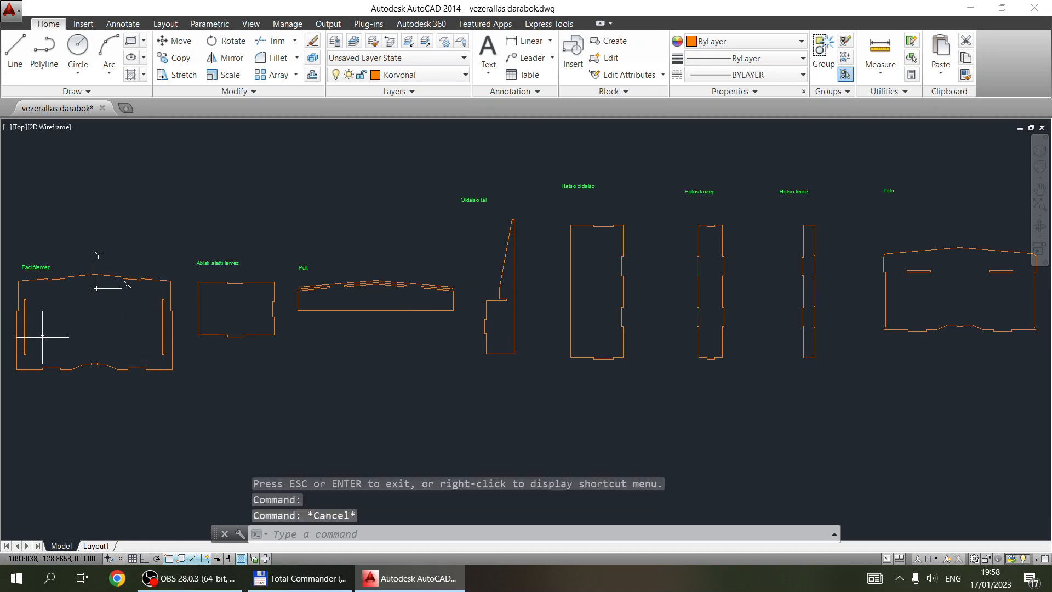
{"action": "key", "text": "Escape"}
Locate the row of cutting sheets and examine the first empty sheet's frame and holes, leaving nothing selected
{"action": "scroll", "coordinate": [75, 329], "scroll_direction": "down", "scroll_amount": 5}
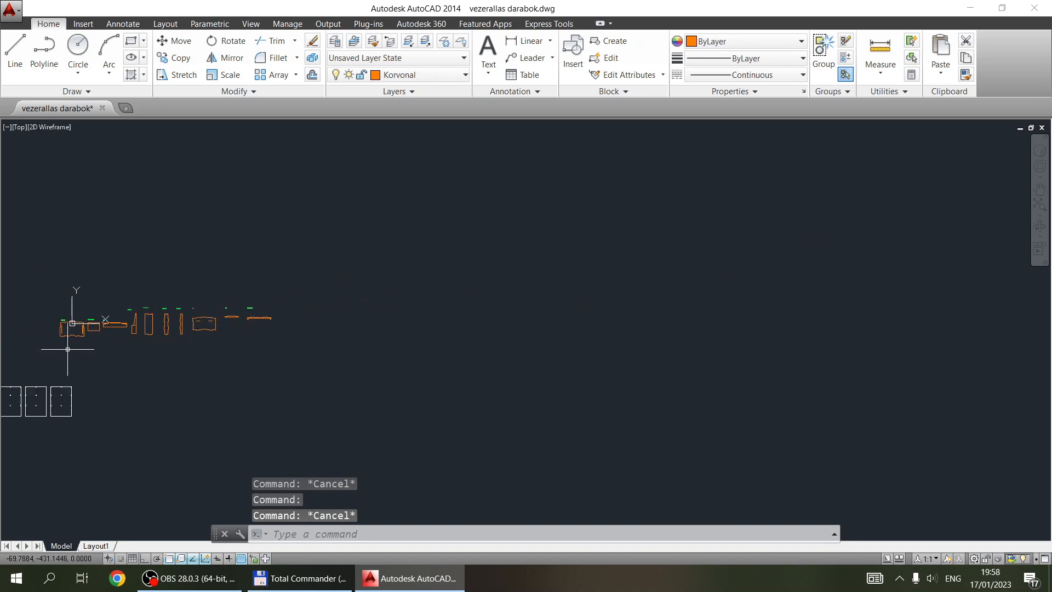
{"action": "scroll", "coordinate": [359, 237], "scroll_direction": "up", "scroll_amount": 6}
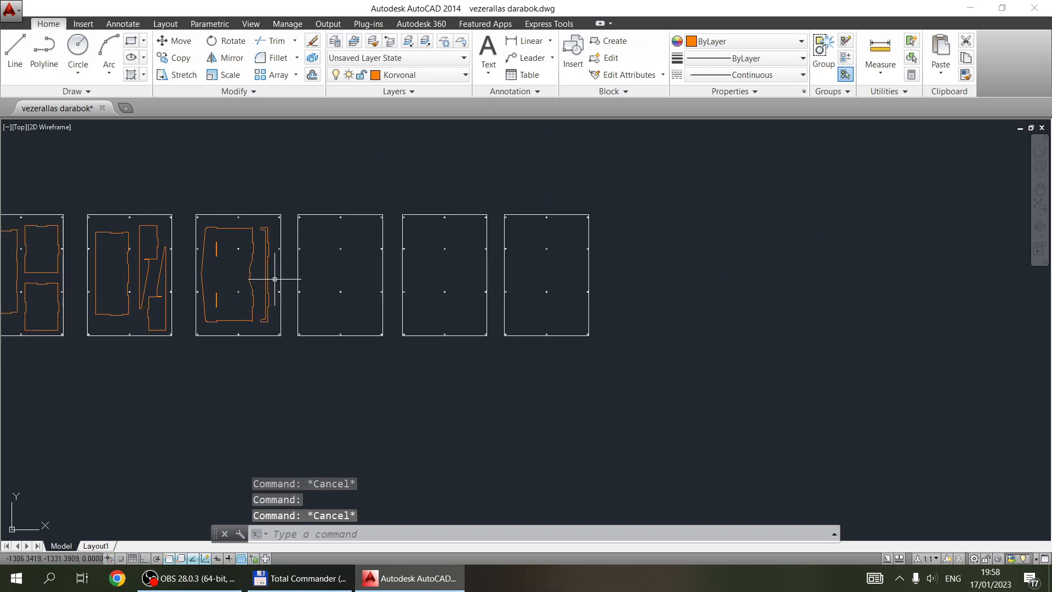
{"action": "left_click", "coordinate": [284, 189]}
{"action": "left_click", "coordinate": [376, 365]}
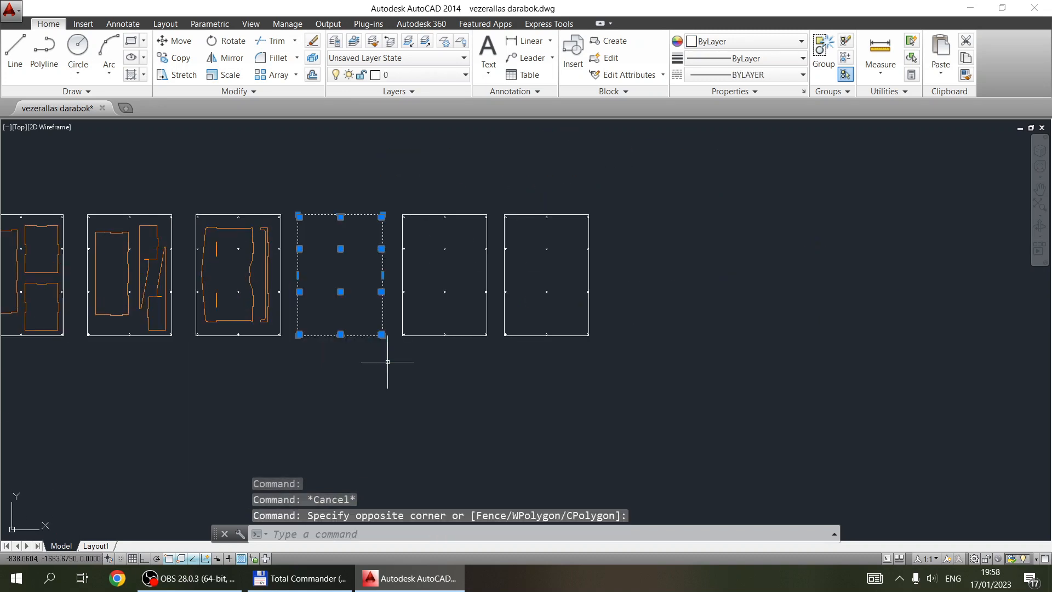
{"action": "key", "text": "Escape"}
{"action": "left_click", "coordinate": [358, 336]}
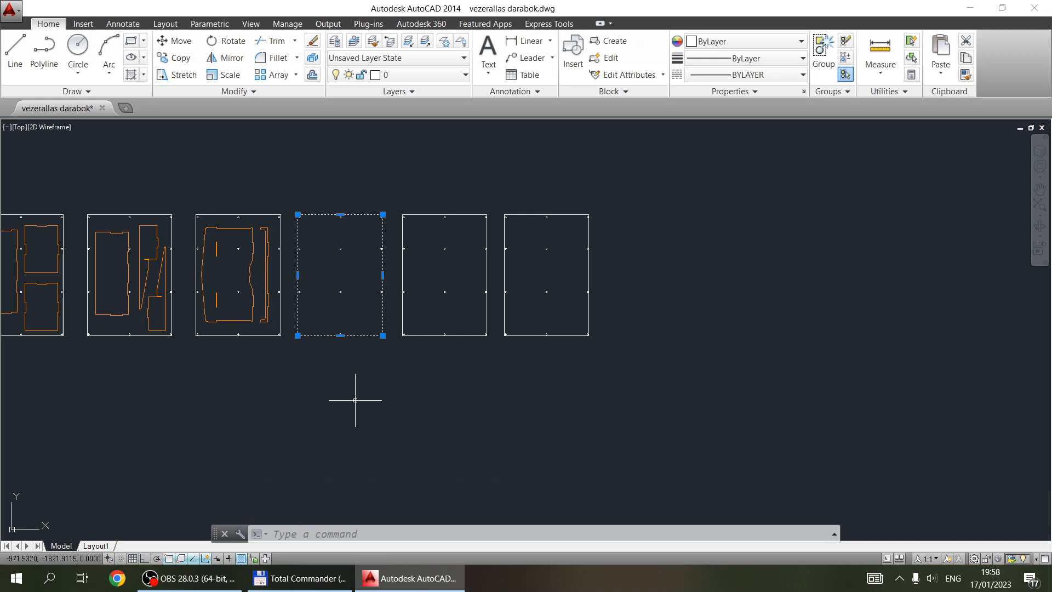
{"action": "key", "text": "Escape"}
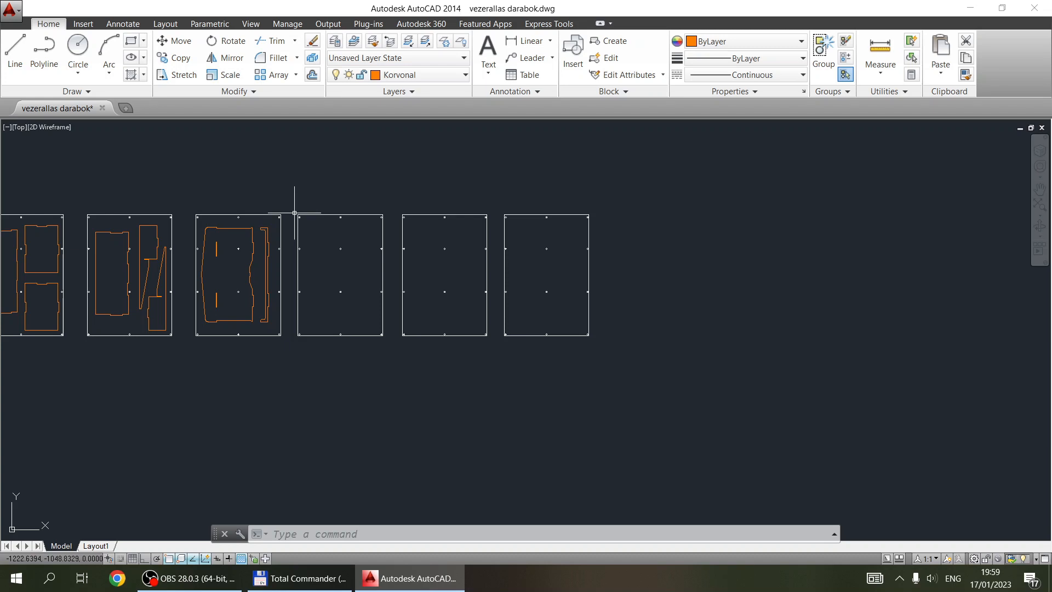
Inspect the first empty sheet's frame and hole pattern close up, and compare it with the neighbouring sheets holding parts
{"action": "scroll", "coordinate": [317, 249], "scroll_direction": "up", "scroll_amount": 2}
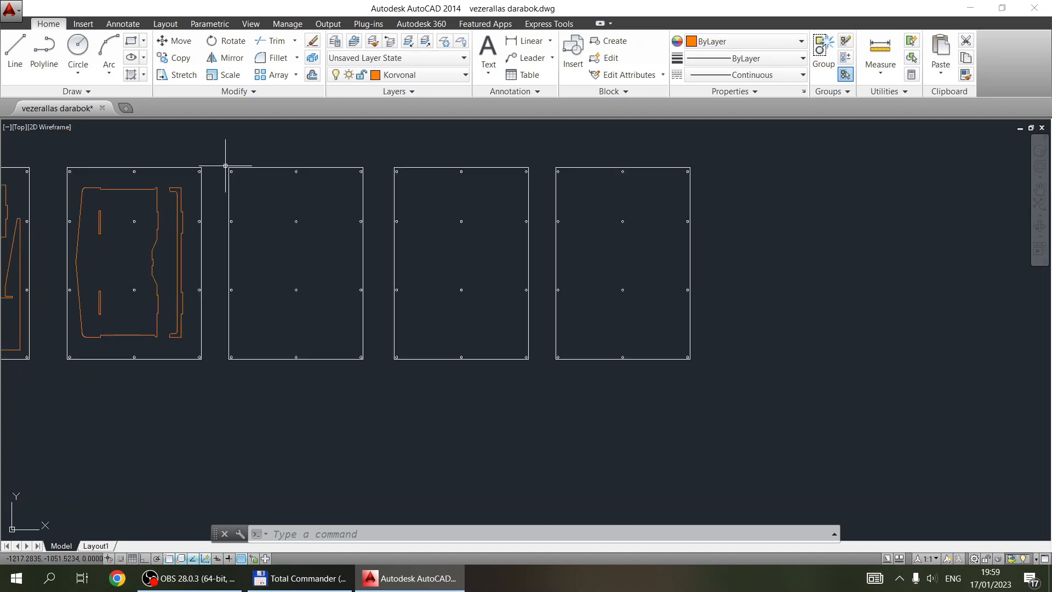
{"action": "scroll", "coordinate": [225, 166], "scroll_direction": "up", "scroll_amount": 2}
{"action": "left_click", "coordinate": [222, 158]}
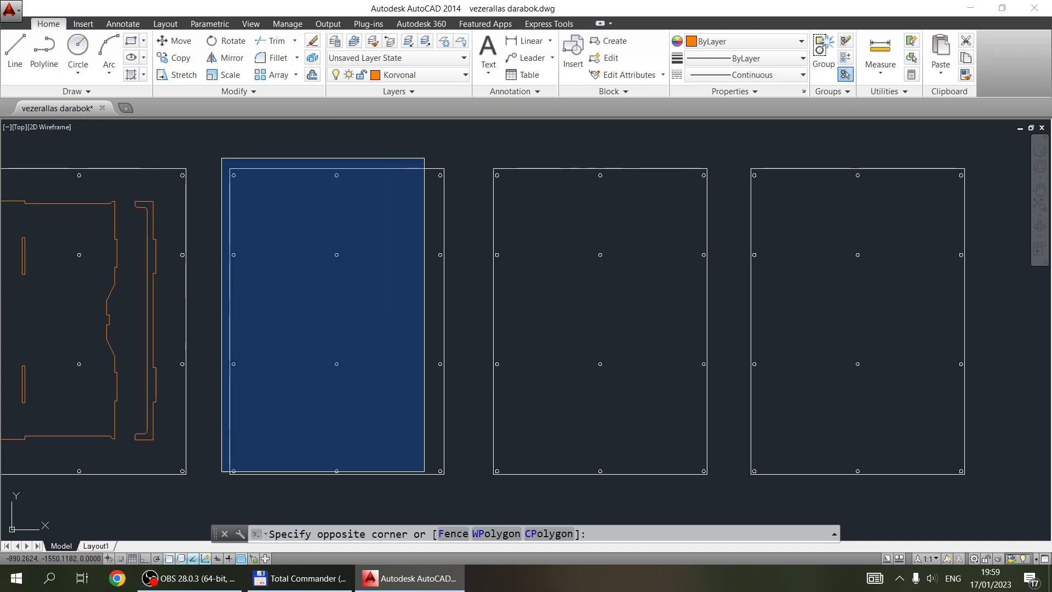
{"action": "left_click", "coordinate": [452, 503]}
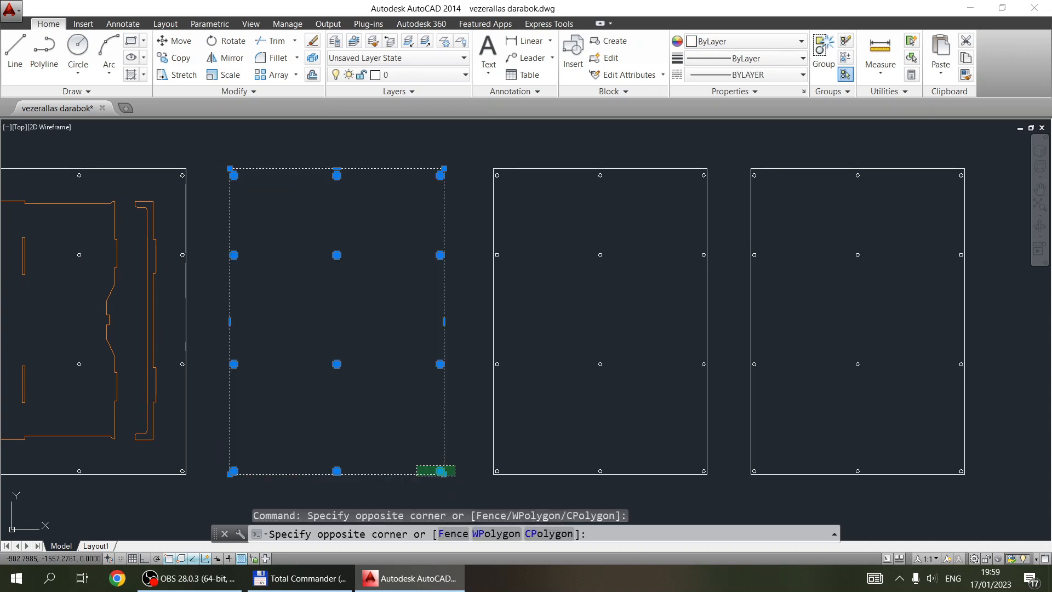
{"action": "key", "text": "Escape"}
{"action": "key", "text": "Escape"}
{"action": "key", "text": "Escape"}
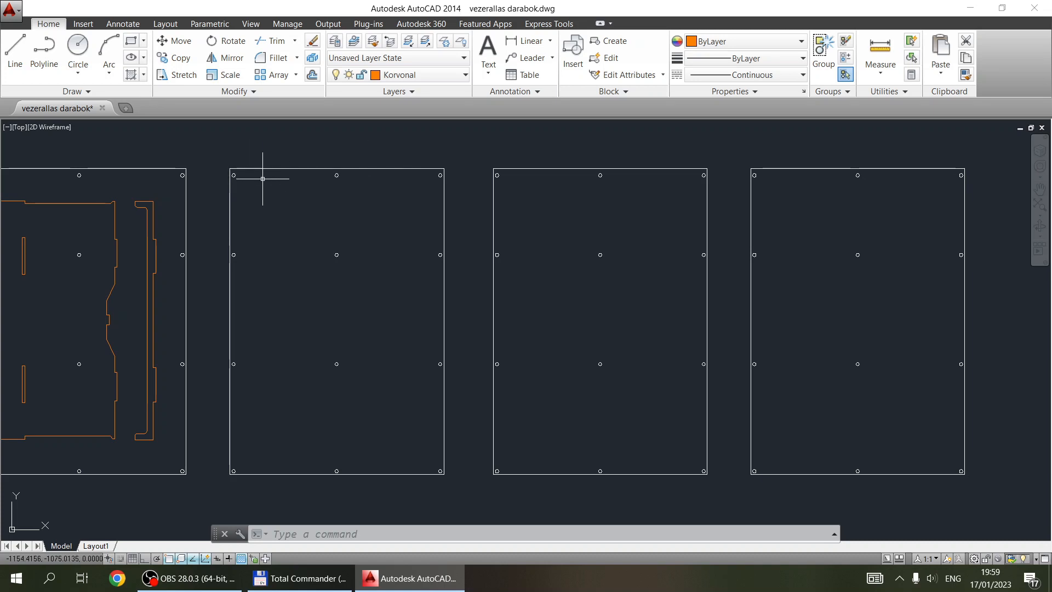
{"action": "mouse_move", "coordinate": [190, 317]}
{"action": "middle_mouse_down"}
{"action": "mouse_move", "coordinate": [418, 265]}
{"action": "mouse_move", "coordinate": [469, 322]}
{"action": "middle_mouse_up"}
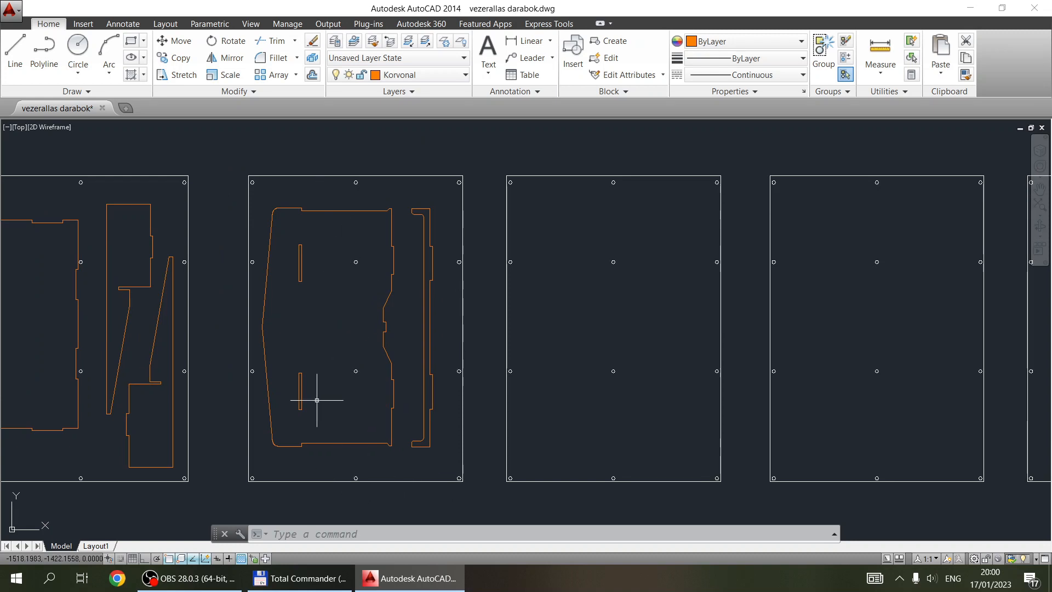
{"action": "mouse_move", "coordinate": [213, 413]}
{"action": "middle_mouse_down"}
{"action": "mouse_move", "coordinate": [387, 387]}
{"action": "mouse_move", "coordinate": [626, 386]}
{"action": "middle_mouse_up"}
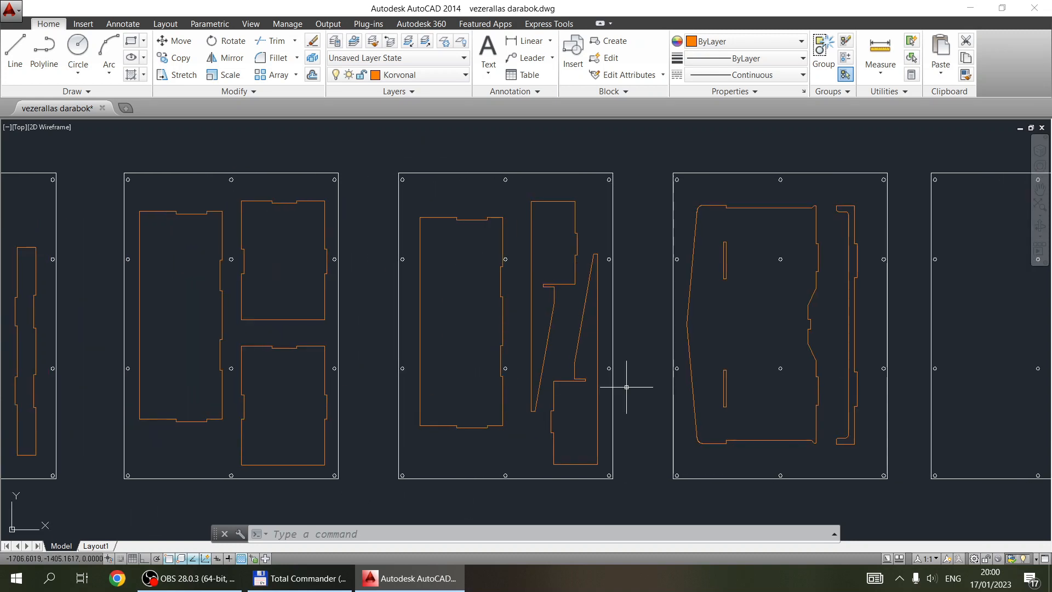
{"action": "scroll", "coordinate": [613, 375], "scroll_direction": "up", "scroll_amount": 5}
{"action": "scroll", "coordinate": [615, 375], "scroll_direction": "down", "scroll_amount": 10}
{"action": "middle_click_drag", "start_coordinate": [678, 282], "coordinate": [581, 296]}
{"action": "key", "text": "Escape"}
{"action": "key", "text": "Escape"}
{"action": "left_click", "coordinate": [622, 253]}
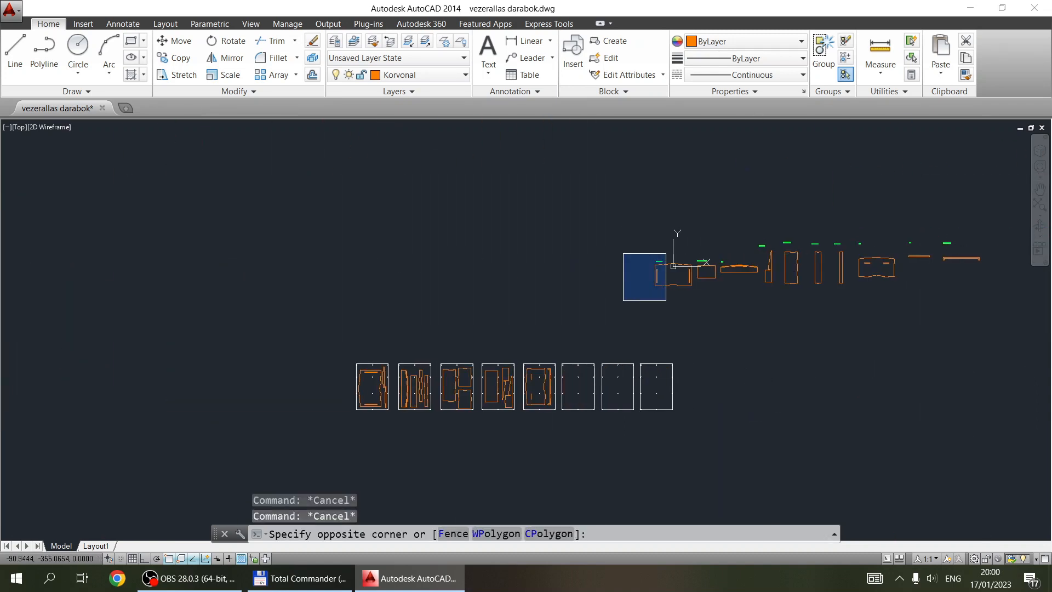
{"action": "key", "text": "Escape"}
{"action": "left_click", "coordinate": [697, 305]}
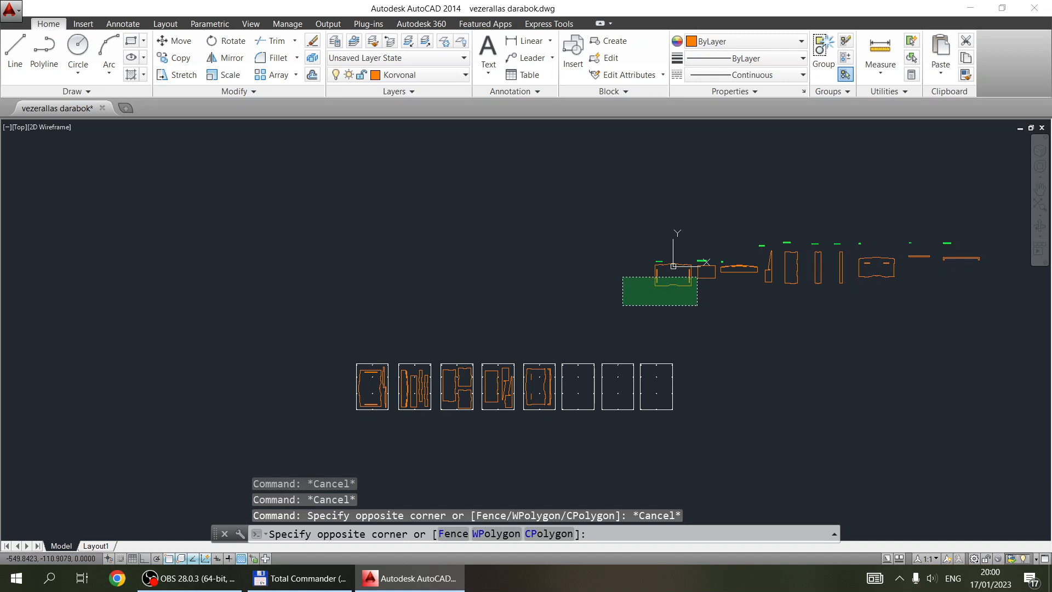
{"action": "left_click", "coordinate": [623, 277]}
{"action": "type", "text": "copy"}
{"action": "key", "text": "Return"}
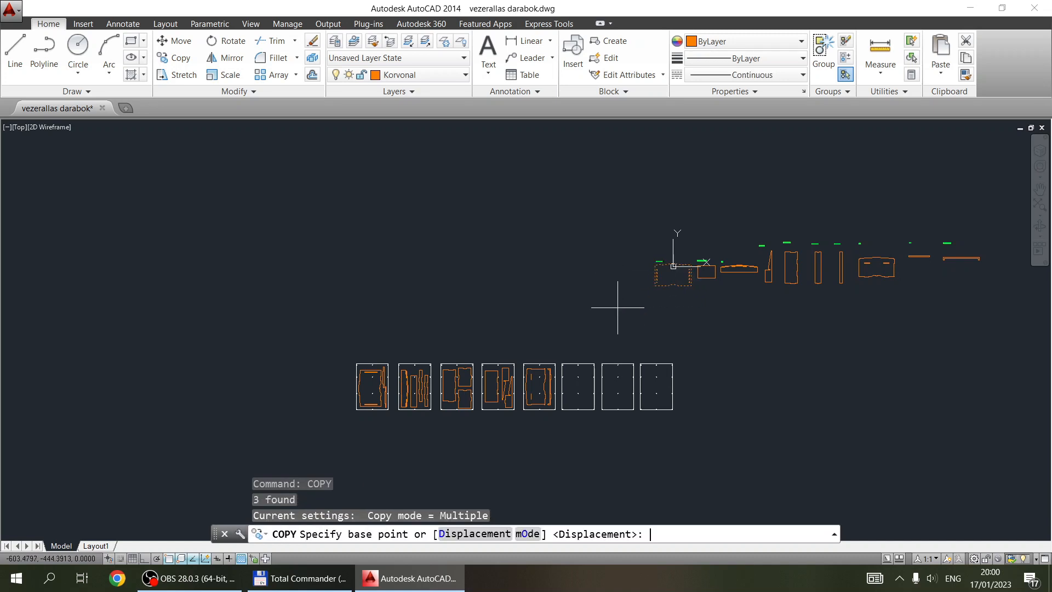
{"action": "left_click", "coordinate": [655, 285]}
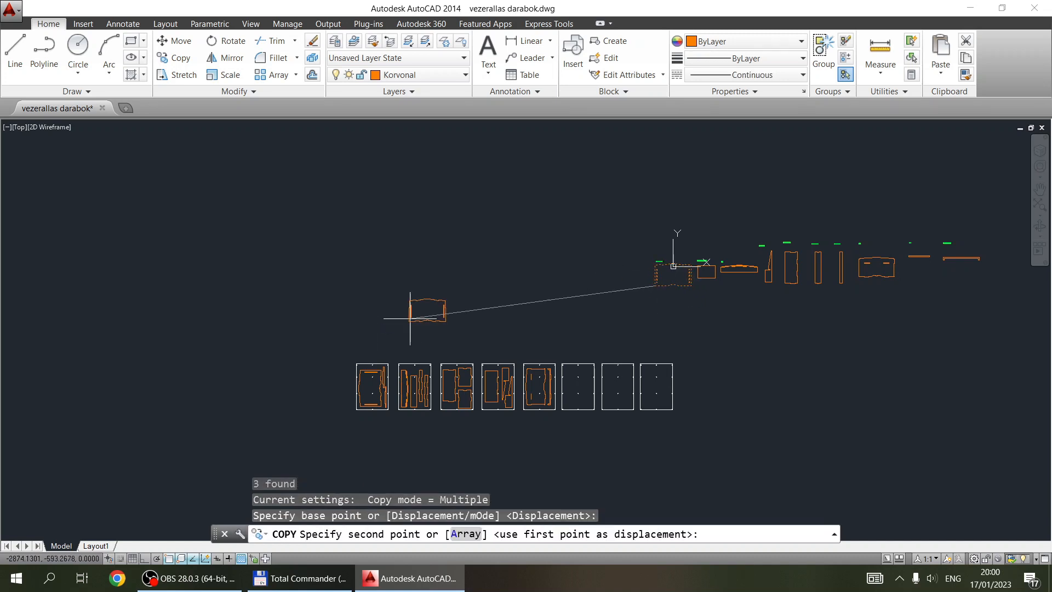
{"action": "key", "text": "Escape"}
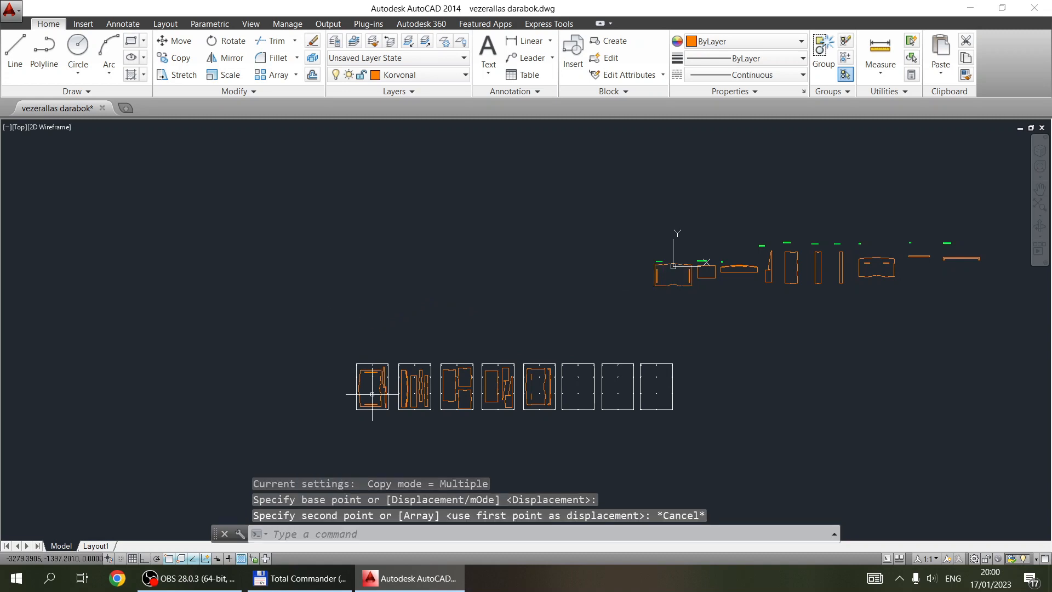
Review the parts arranged on the filled cutting sheets, checking all five together and the first one alone, leaving nothing selected
{"action": "scroll", "coordinate": [370, 379], "scroll_direction": "up", "scroll_amount": 8}
{"action": "middle_click_drag", "start_coordinate": [370, 379], "coordinate": [356, 319]}
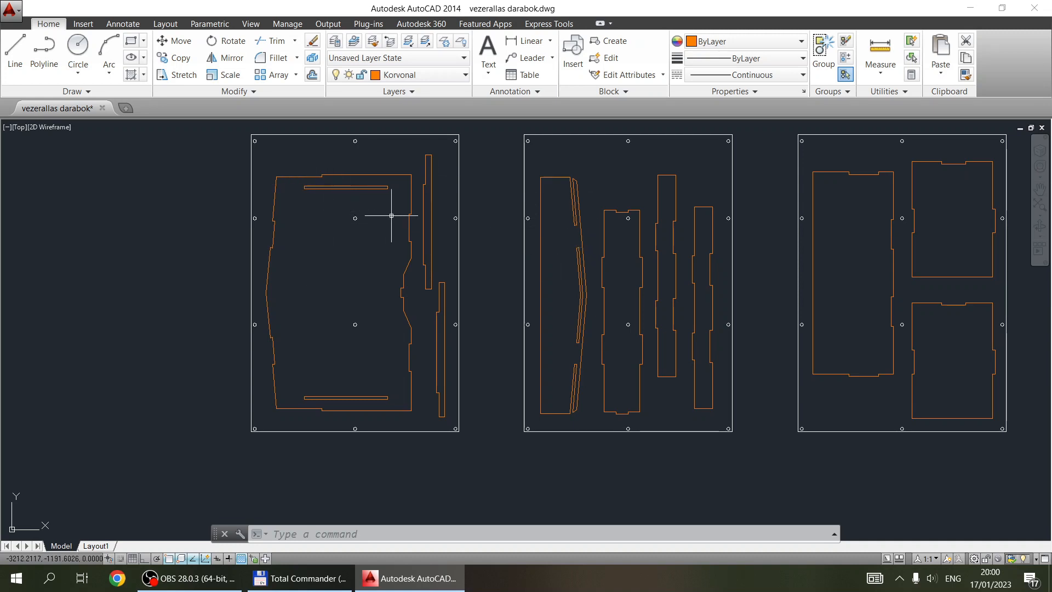
{"action": "scroll", "coordinate": [523, 347], "scroll_direction": "down", "scroll_amount": 6}
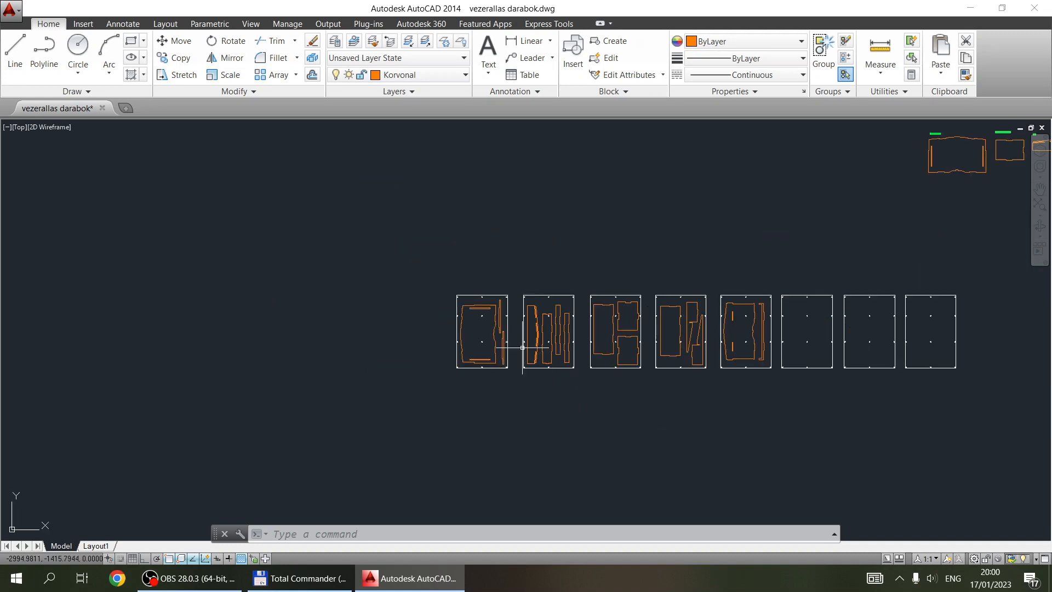
{"action": "left_click", "coordinate": [422, 252]}
{"action": "left_click", "coordinate": [780, 399]}
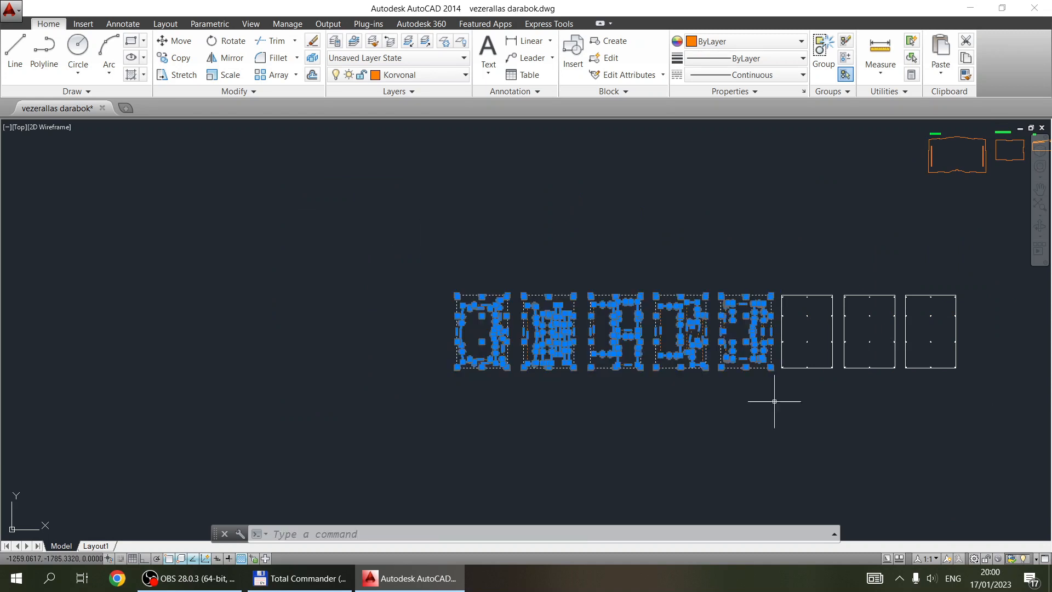
{"action": "key", "text": "Escape"}
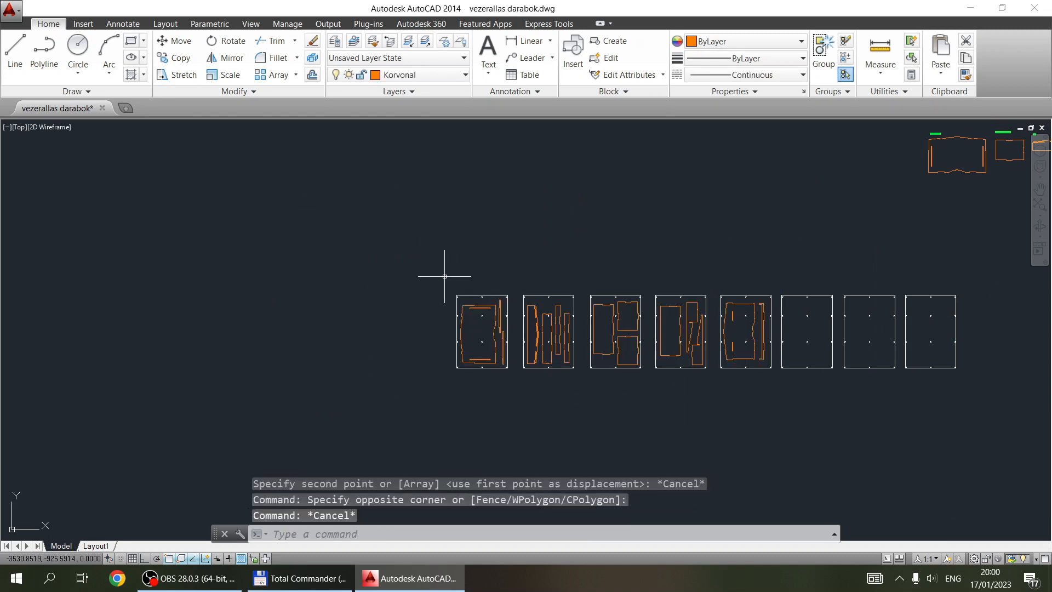
{"action": "middle_click_drag", "start_coordinate": [736, 393], "coordinate": [629, 399]}
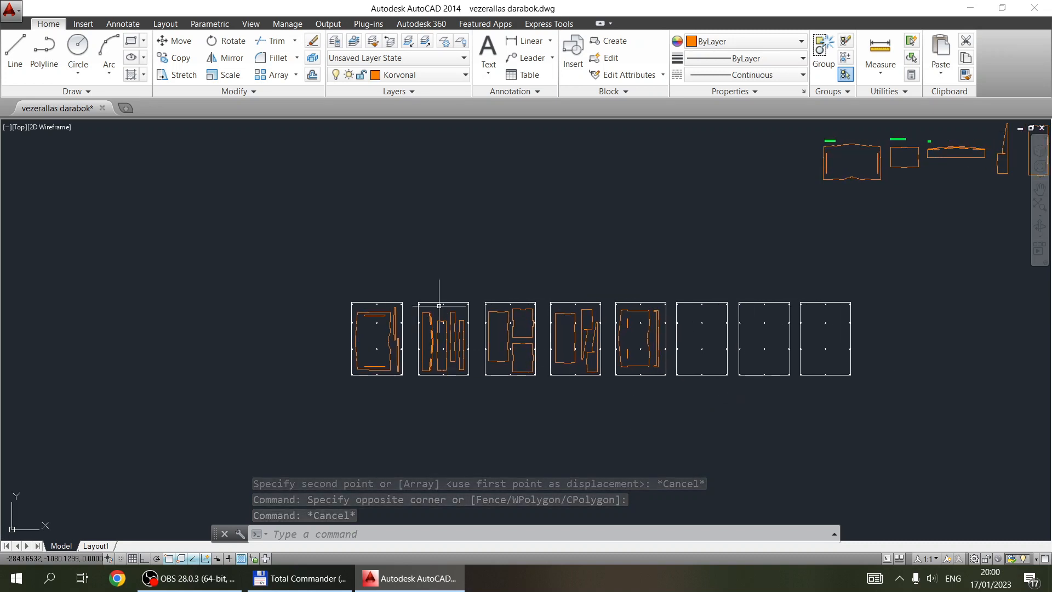
{"action": "left_click", "coordinate": [333, 288]}
{"action": "left_click", "coordinate": [419, 408]}
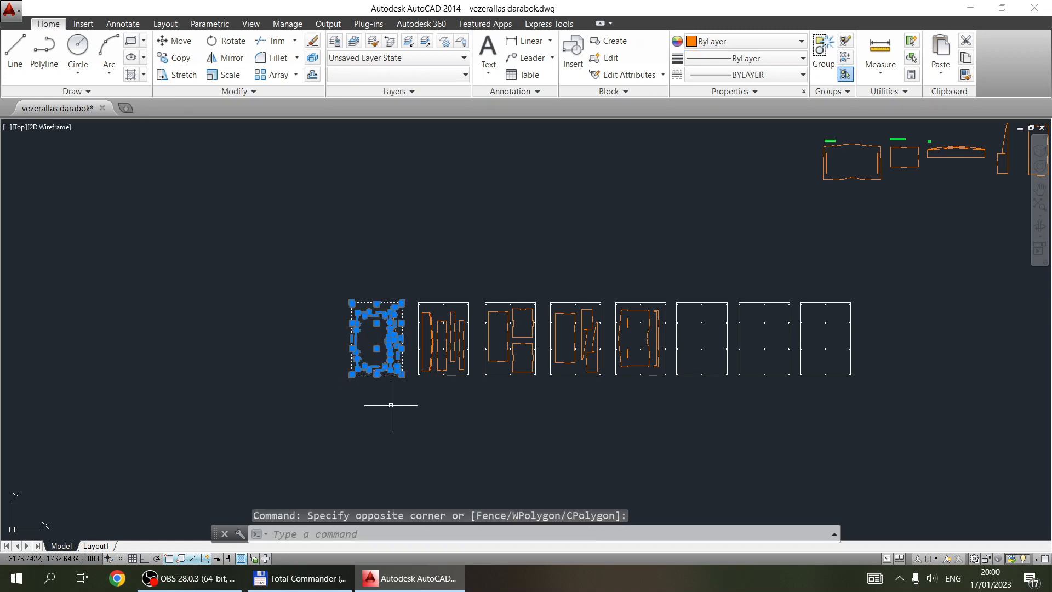
{"action": "key", "text": "Escape"}
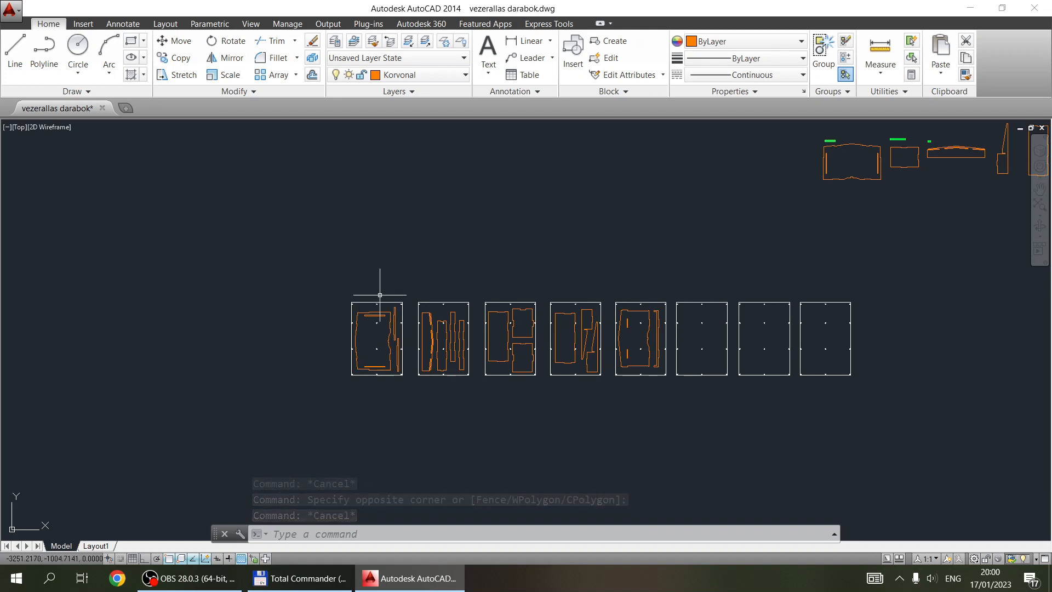
Copy the first cutting sheet with its frame, holes and parts to the clipboard
{"action": "left_click", "coordinate": [339, 290]}
{"action": "left_click", "coordinate": [410, 414]}
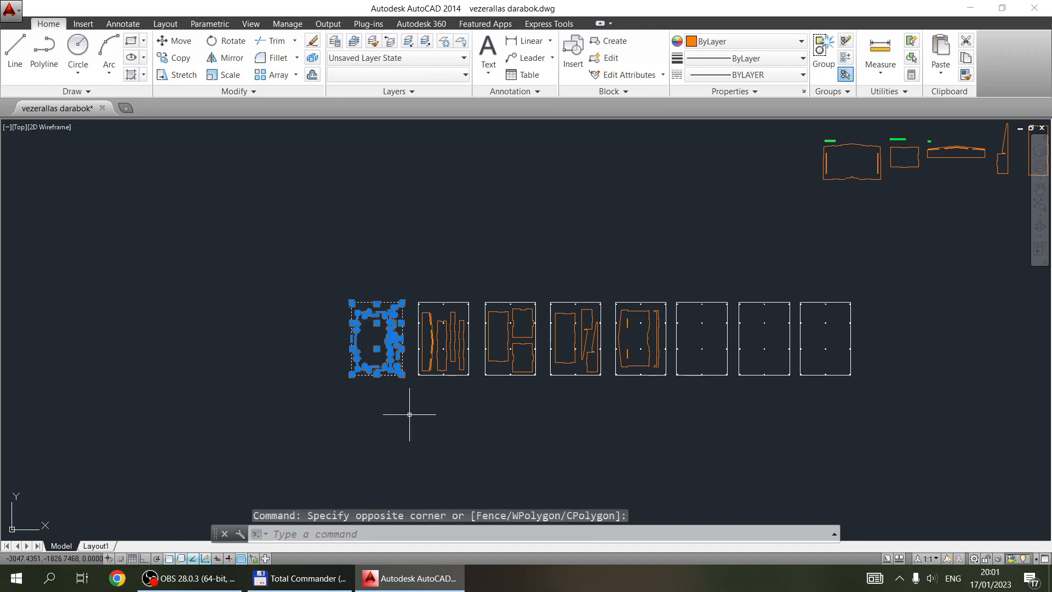
{"action": "type", "text": "copy"}
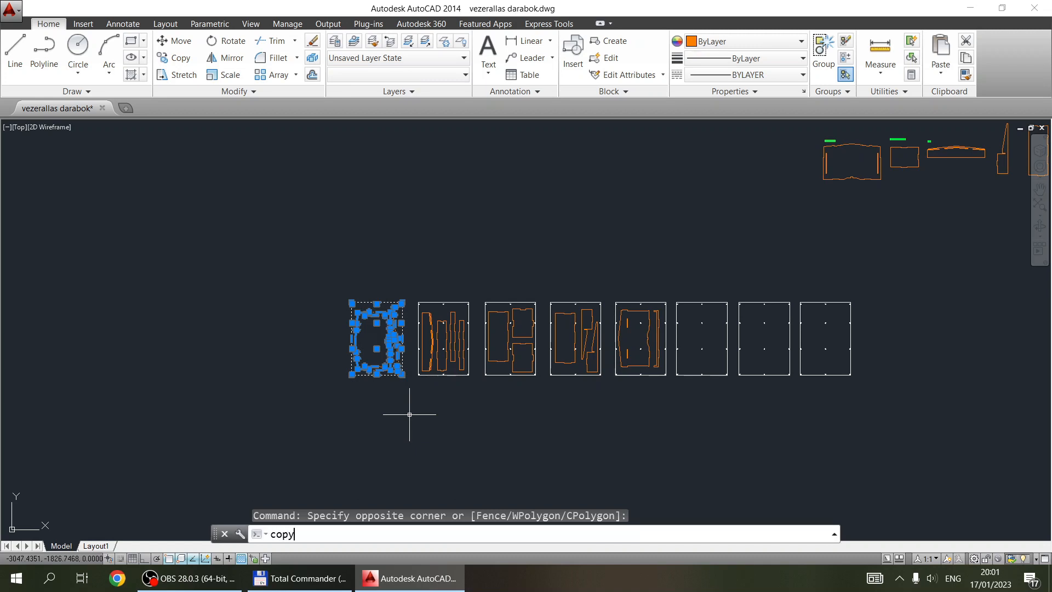
{"action": "key", "text": "BackSpace"}
{"action": "key", "text": "BackSpace"}
{"action": "key", "text": "BackSpace"}
{"action": "key", "text": "BackSpace"}
{"action": "type", "text": "move"}
{"action": "key", "text": "BackSpace"}
{"action": "key", "text": "BackSpace"}
{"action": "key", "text": "BackSpace"}
{"action": "key", "text": "BackSpace"}
{"action": "key", "text": "ctrl+c"}
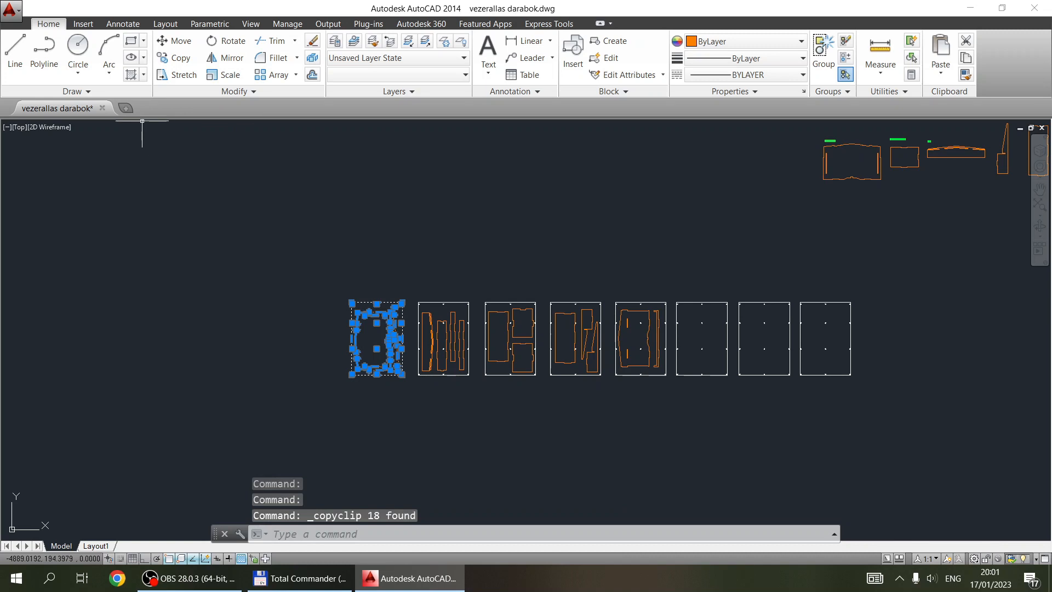
Create a new drawing from the acadiso.dwt template and paste the copied cutting sheet into it
{"action": "key", "text": "ctrl+n"}
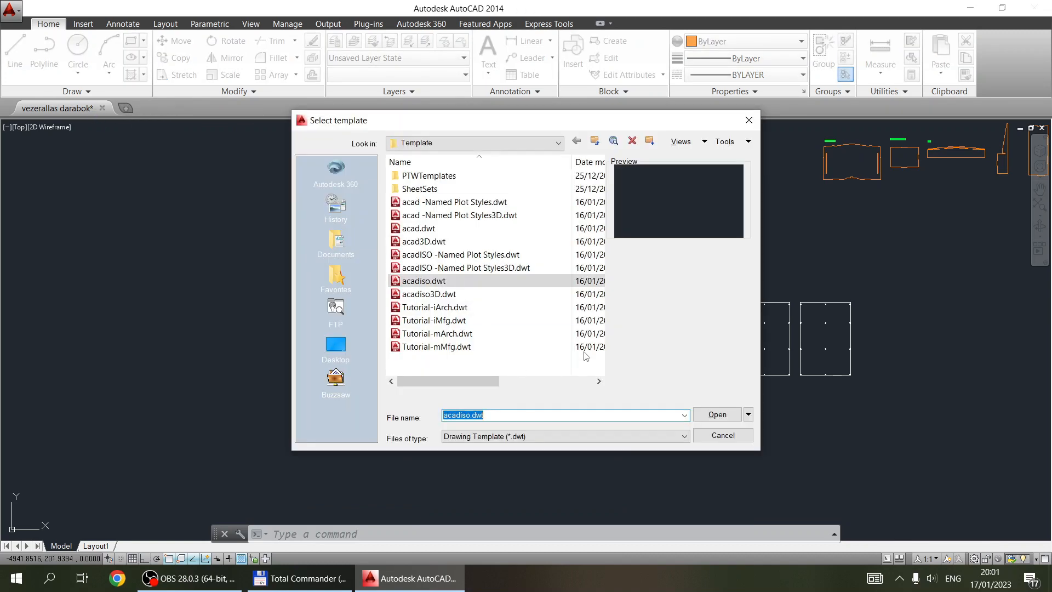
{"action": "left_click", "coordinate": [708, 415]}
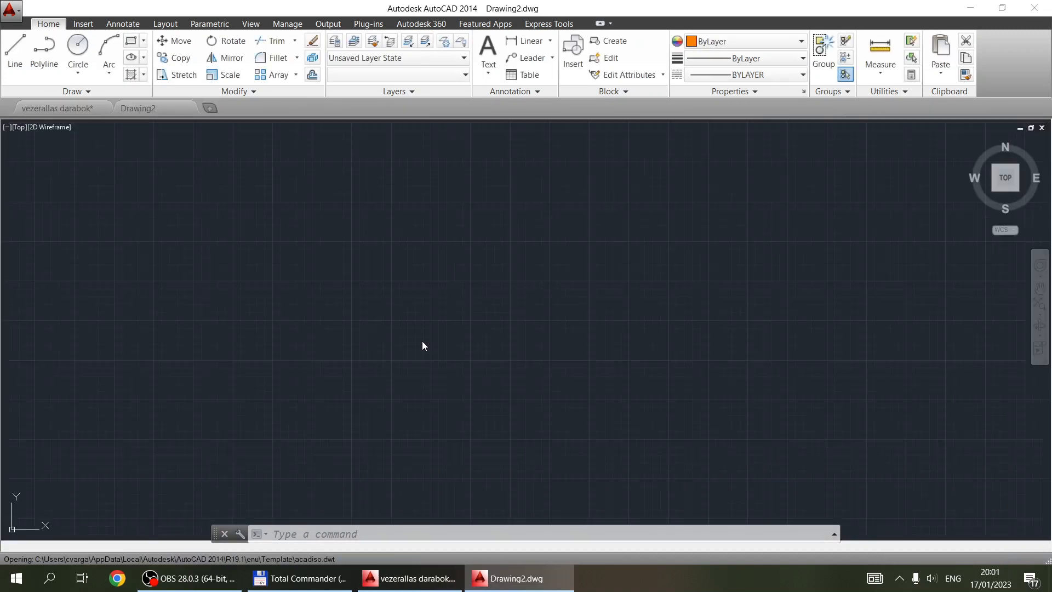
{"action": "key", "text": "ctrl+v"}
{"action": "left_click", "coordinate": [435, 361]}
{"action": "key", "text": "Escape"}
Move the pasted sheet with all its parts from its frame's lower-left corner to the origin 0,0
{"action": "left_click_drag", "start_coordinate": [394, 258], "coordinate": [575, 406]}
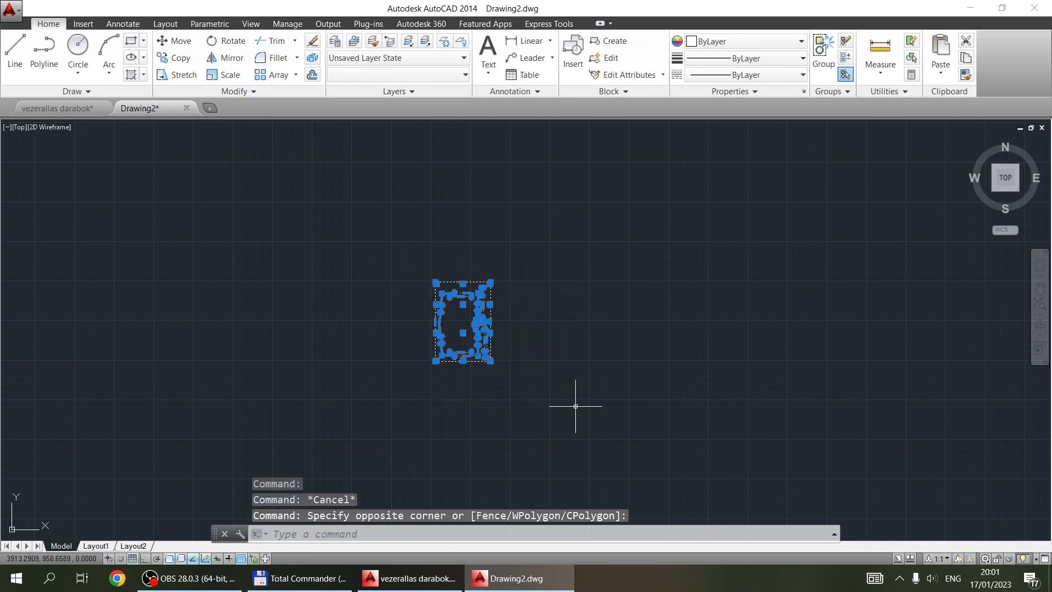
{"action": "type", "text": "mov"}
{"action": "key", "text": "Return"}
{"action": "scroll", "coordinate": [427, 364], "scroll_direction": "up", "scroll_amount": 1}
{"action": "scroll", "coordinate": [427, 363], "scroll_direction": "up", "scroll_amount": 5}
{"action": "left_click", "coordinate": [533, 347]}
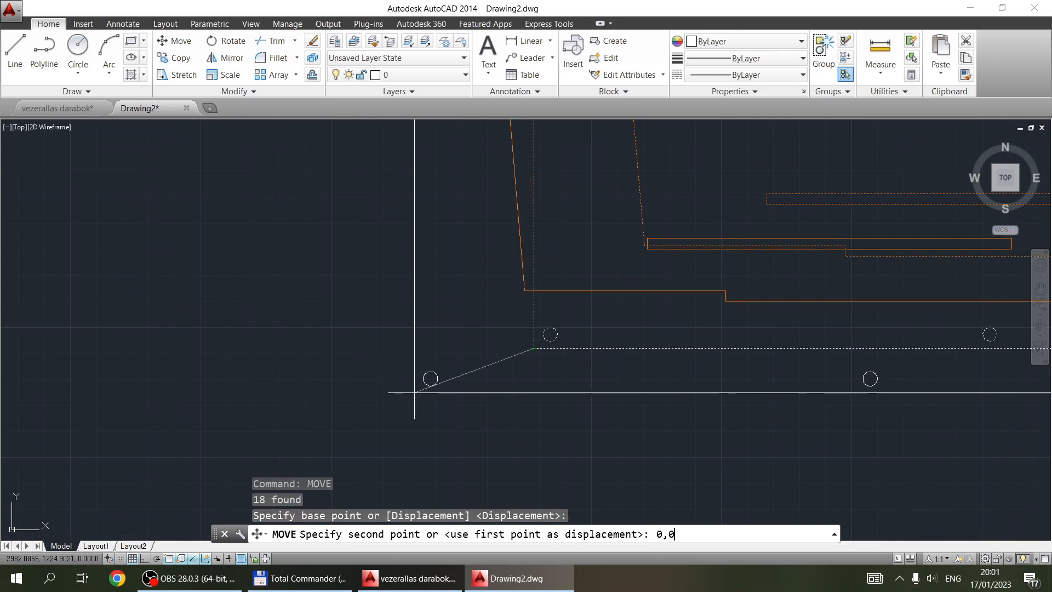
{"action": "key", "text": "Return"}
{"action": "type", "text": "z"}
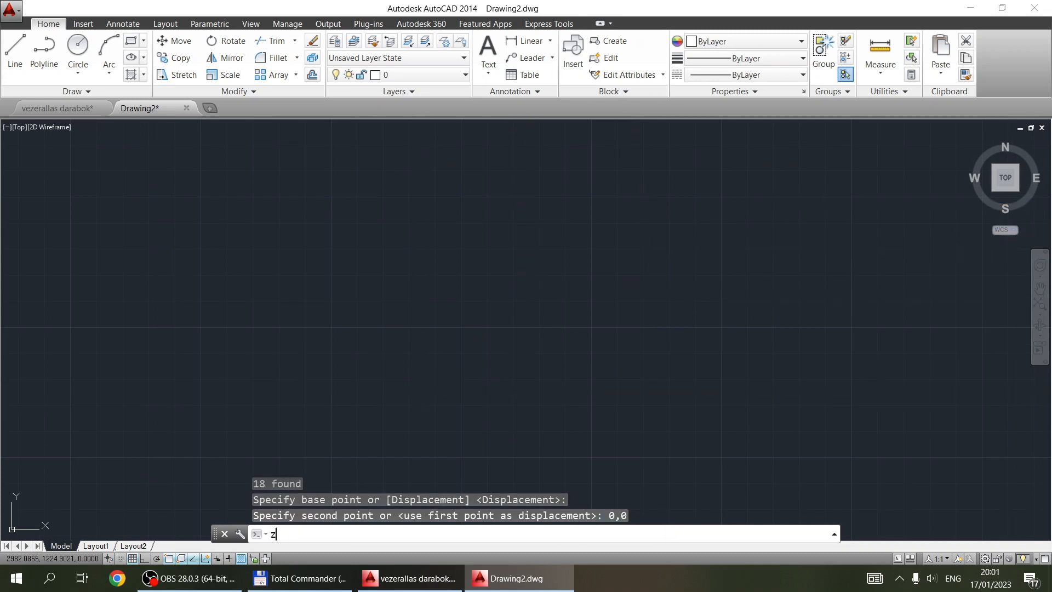
{"action": "key", "text": "Return"}
{"action": "type", "text": "e"}
{"action": "key", "text": "Return"}
{"action": "scroll", "coordinate": [414, 408], "scroll_direction": "down", "scroll_amount": 8}
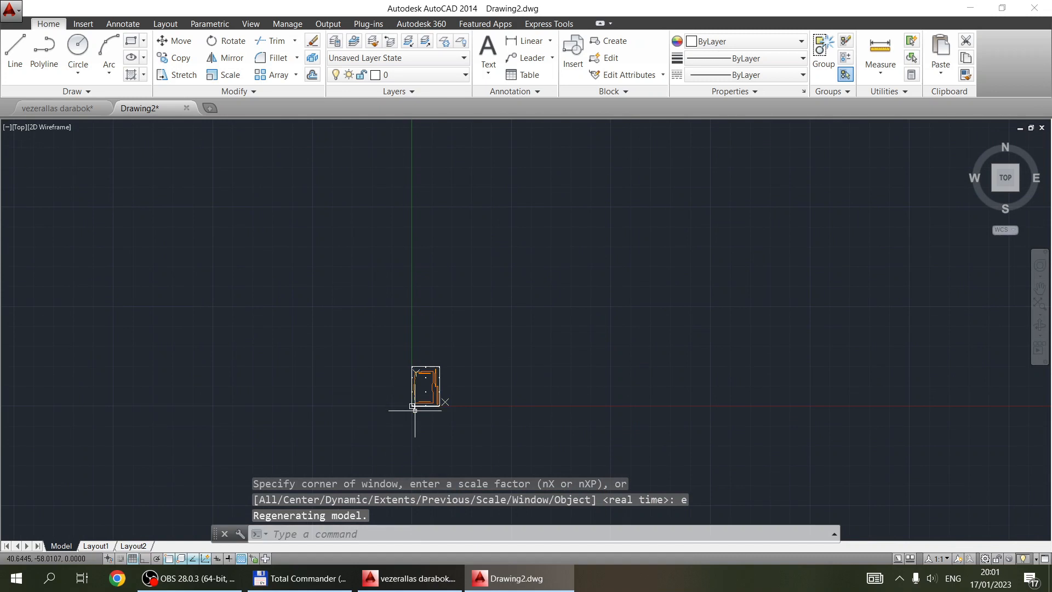
{"action": "scroll", "coordinate": [414, 408], "scroll_direction": "up", "scroll_amount": 2}
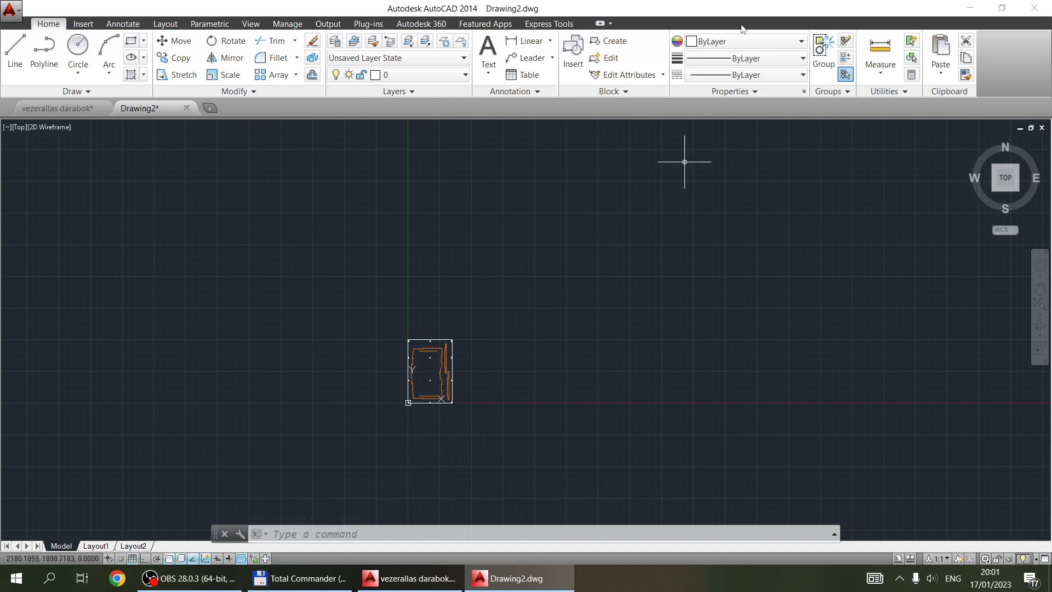
Close AutoCAD, switch to Aspire and accept a 350 × 500 mm job, 4 mm thick, with the XY datum at the lower-left corner
{"action": "left_click", "coordinate": [1033, 7]}
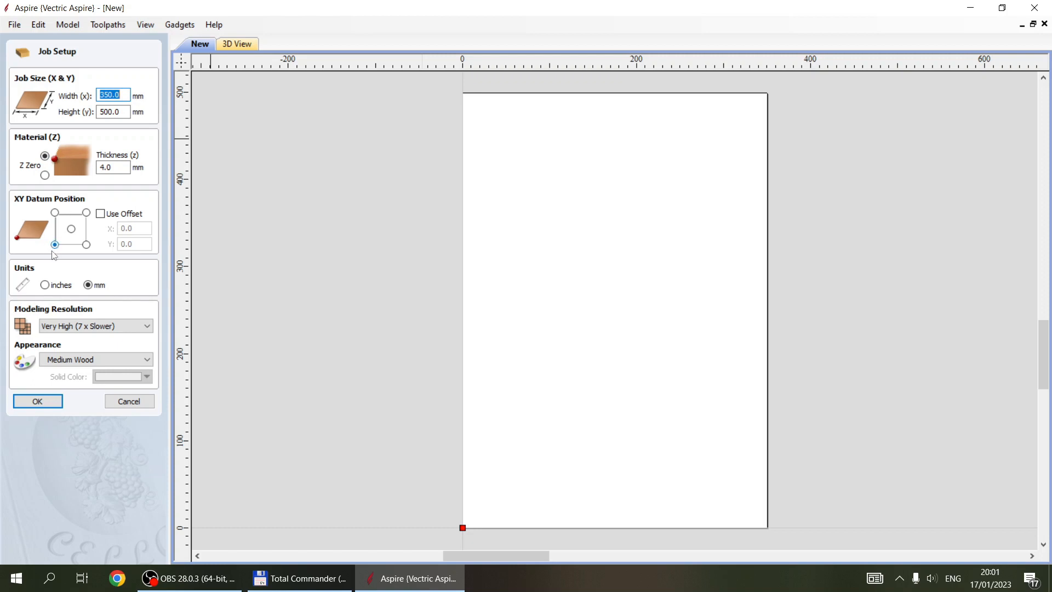
{"action": "left_click", "coordinate": [37, 401]}
Import the vectors from vezerallas_1lap.dxf into the job and leave them deselected
{"action": "left_click", "coordinate": [14, 25]}
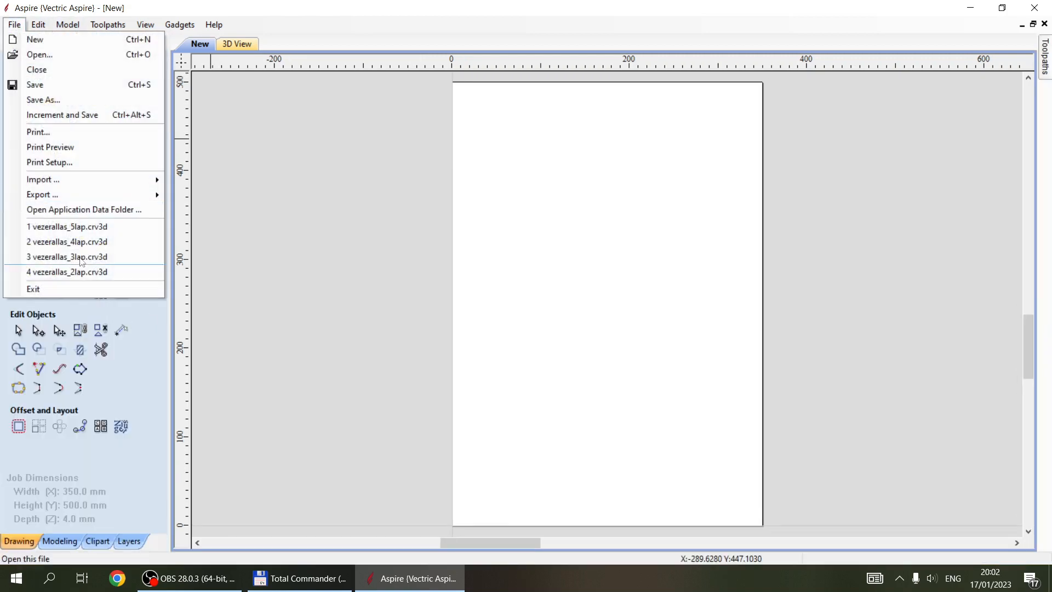
{"action": "mouse_move", "coordinate": [82, 180]}
{"action": "left_click", "coordinate": [251, 183]}
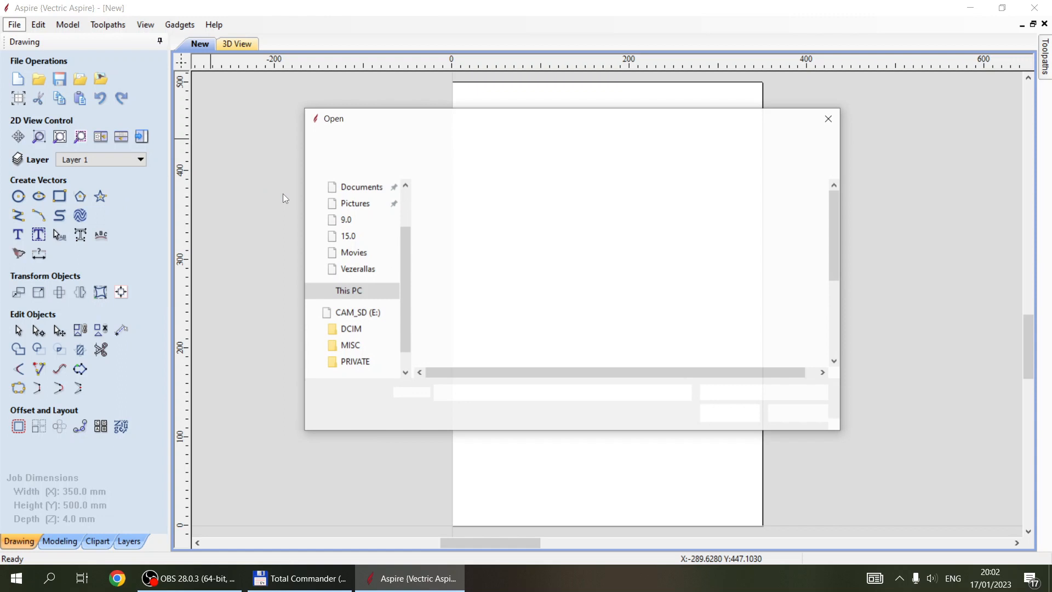
{"action": "scroll", "coordinate": [587, 277], "scroll_direction": "down", "scroll_amount": 3}
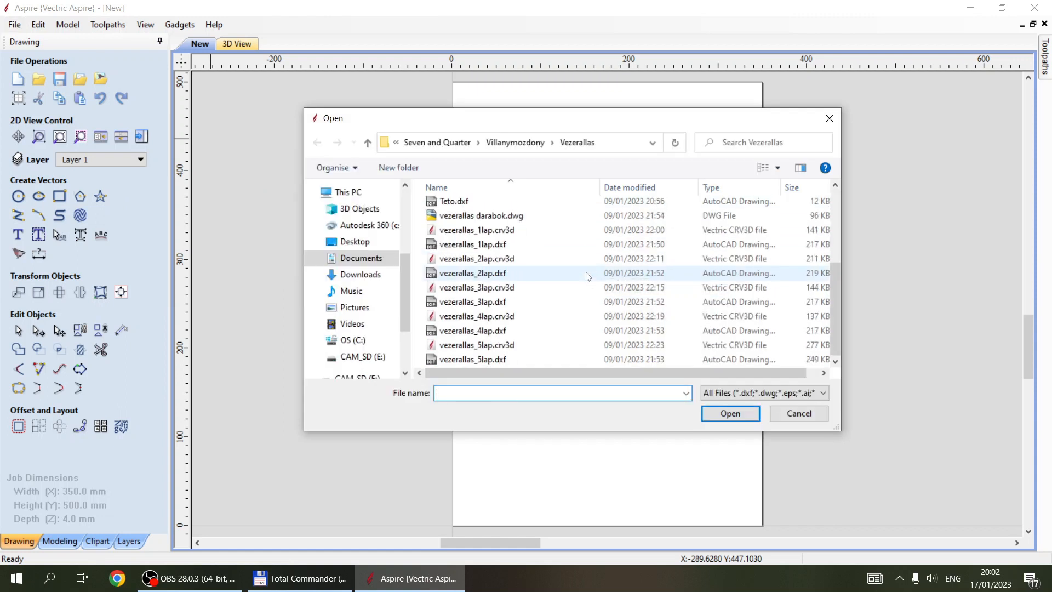
{"action": "double_click", "coordinate": [497, 246]}
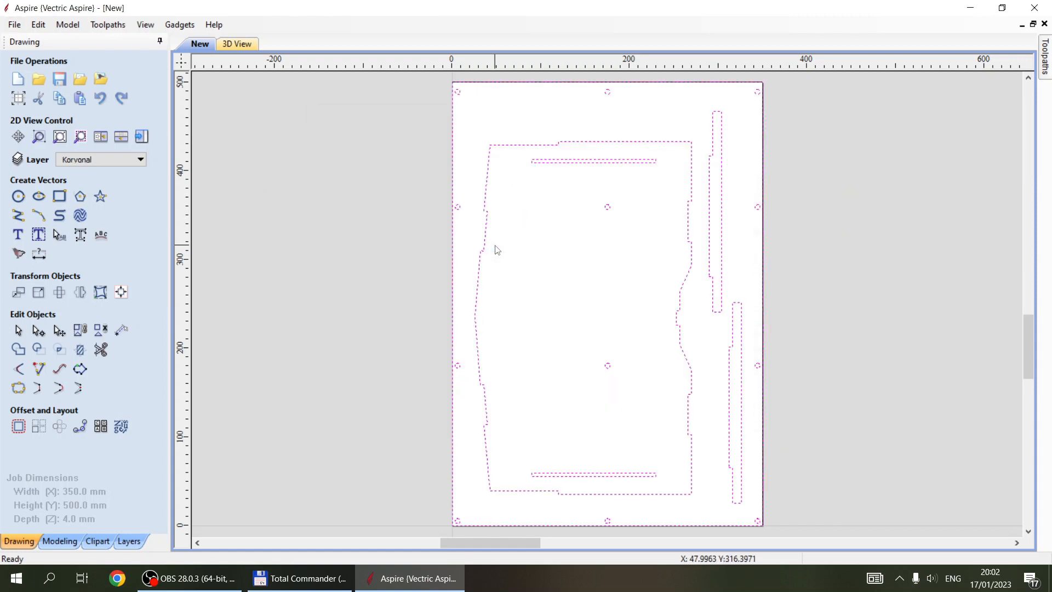
{"action": "left_click", "coordinate": [817, 269]}
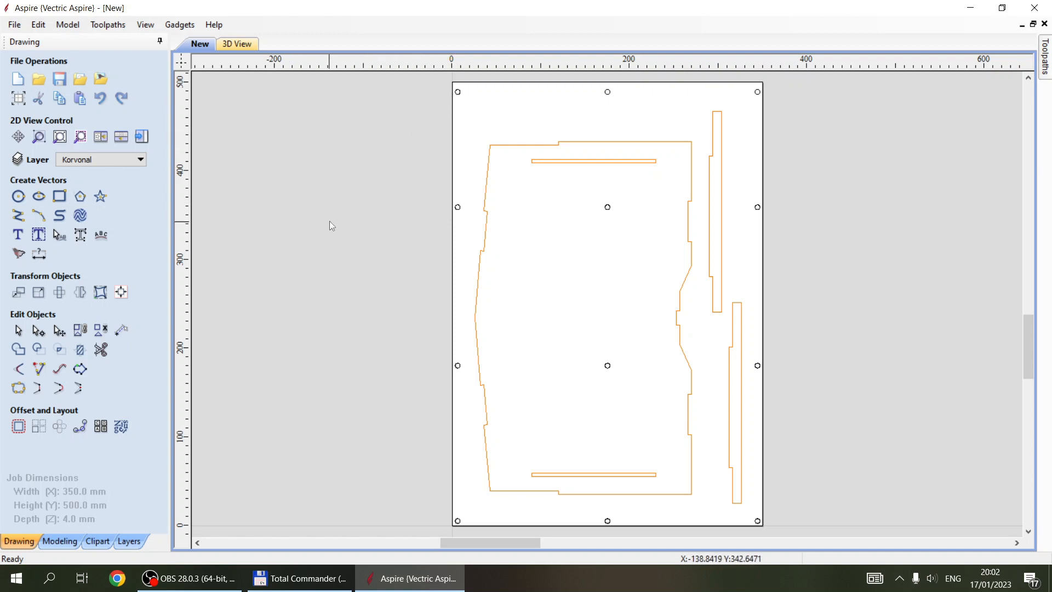
{"action": "left_click", "coordinate": [14, 25]}
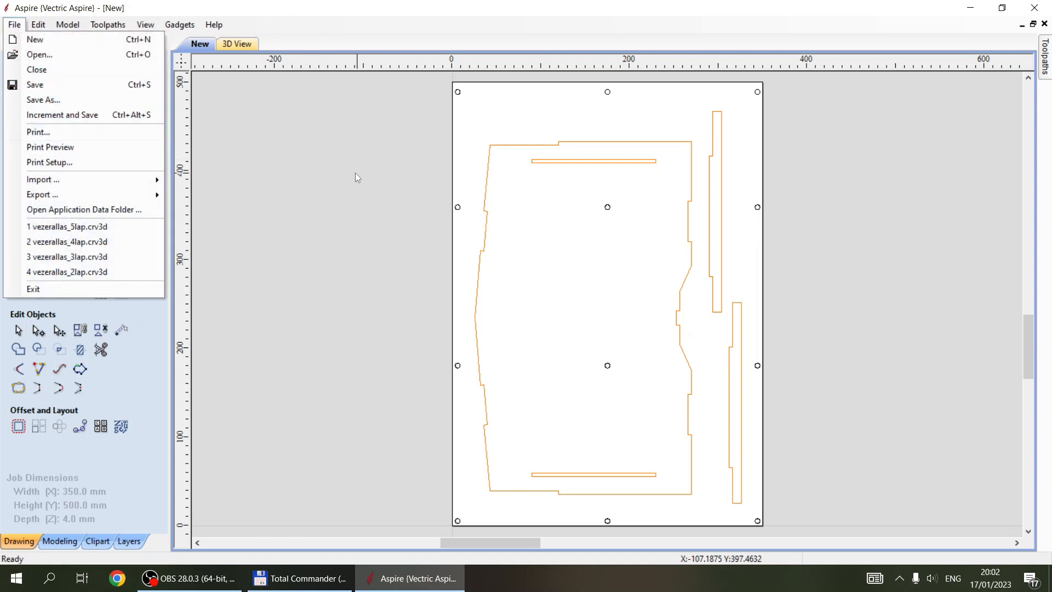
Start a 2D profile toolpath for the two long slots with the 3.175 mm end mill, machining Inside / Left of the vectors
{"action": "left_click", "coordinate": [1043, 63]}
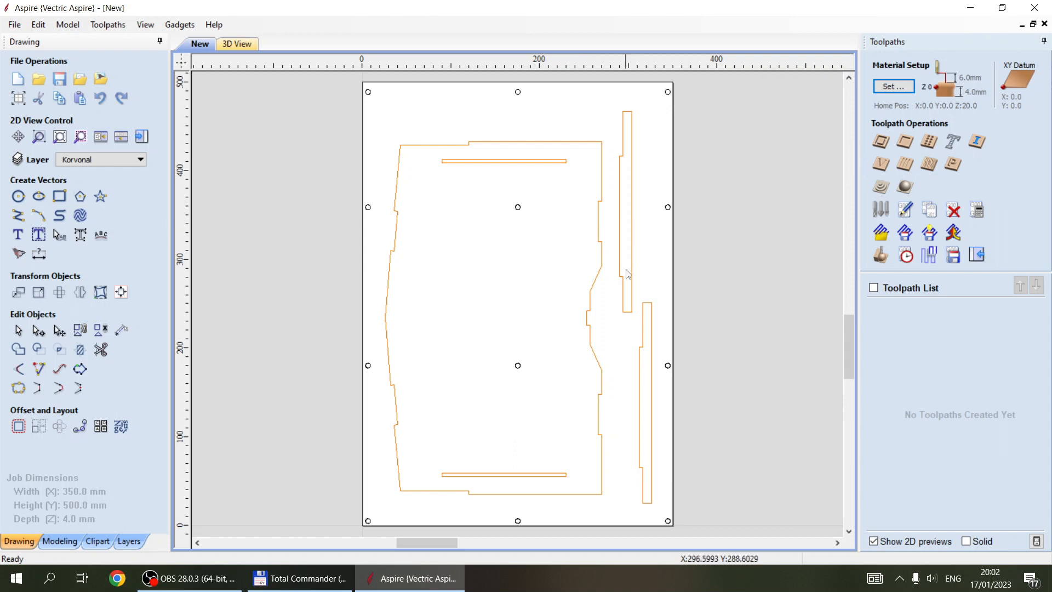
{"action": "left_click", "coordinate": [546, 161]}
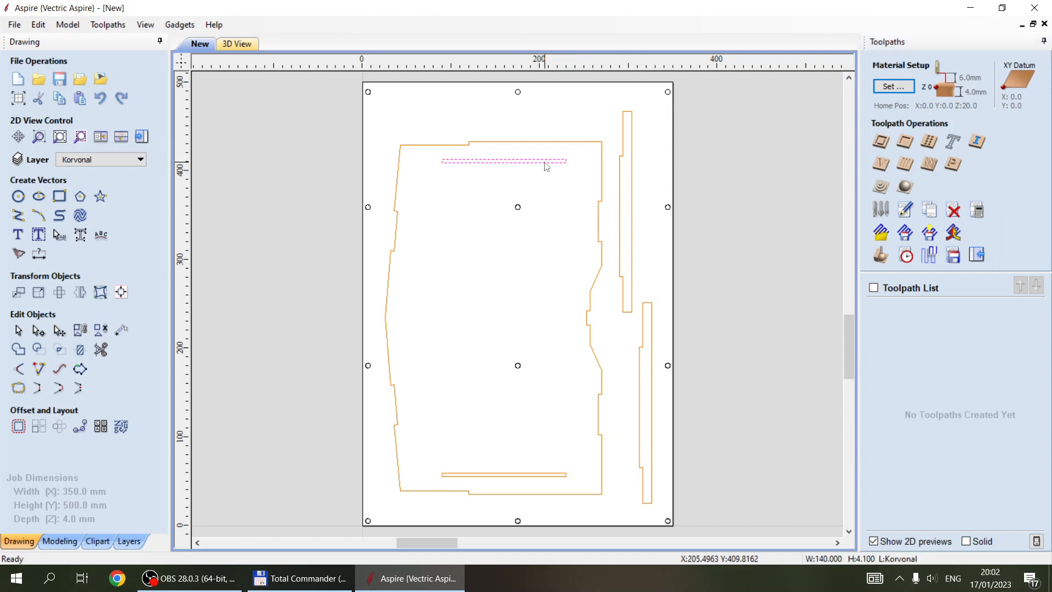
{"action": "left_click", "coordinate": [539, 474], "text": "shift"}
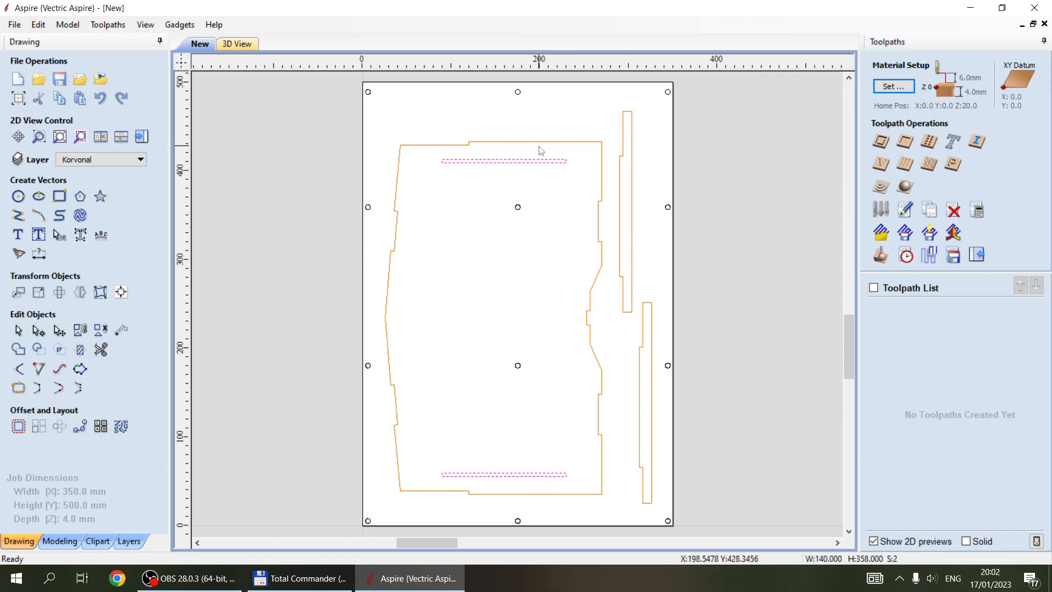
{"action": "left_click", "coordinate": [887, 145]}
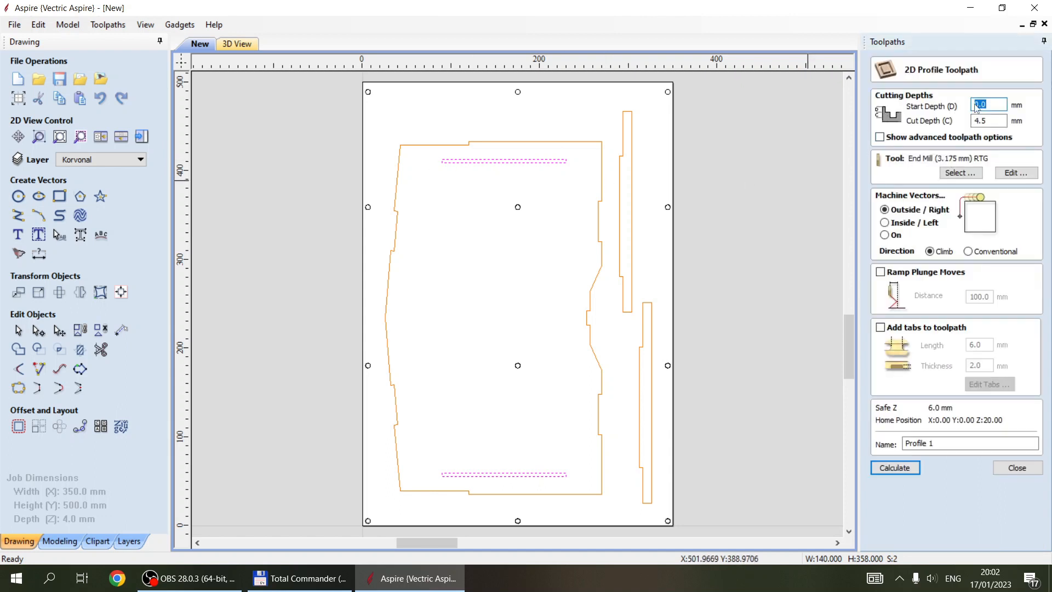
{"action": "left_click", "coordinate": [960, 172]}
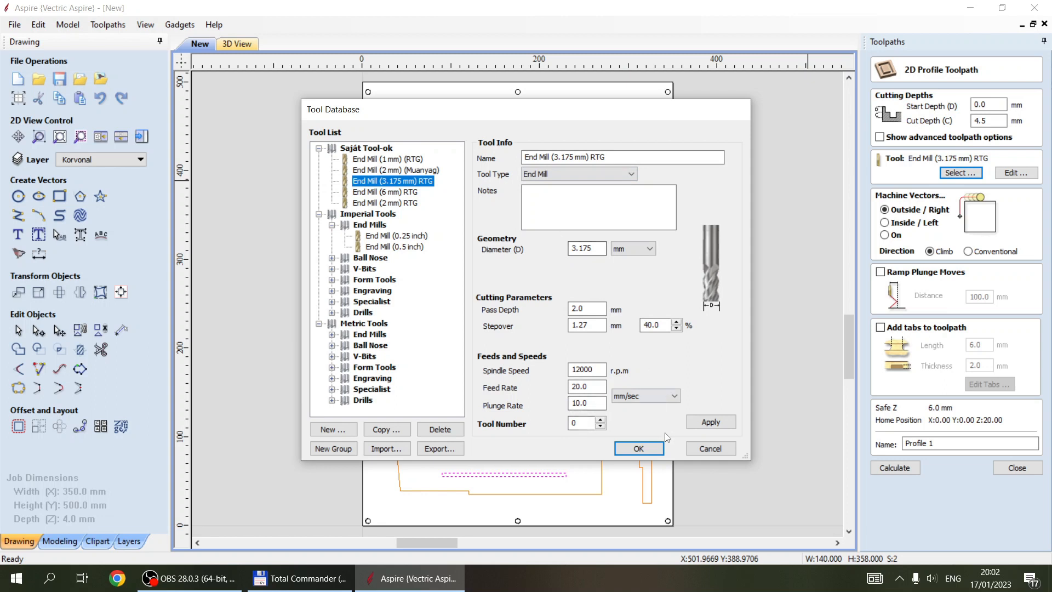
{"action": "left_click", "coordinate": [698, 450]}
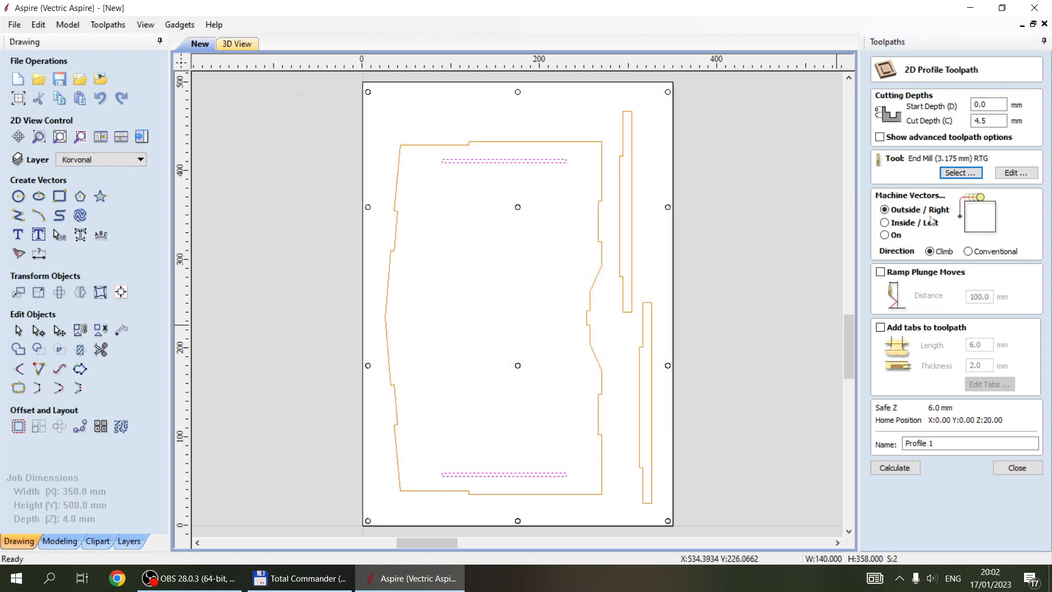
{"action": "left_click", "coordinate": [918, 224]}
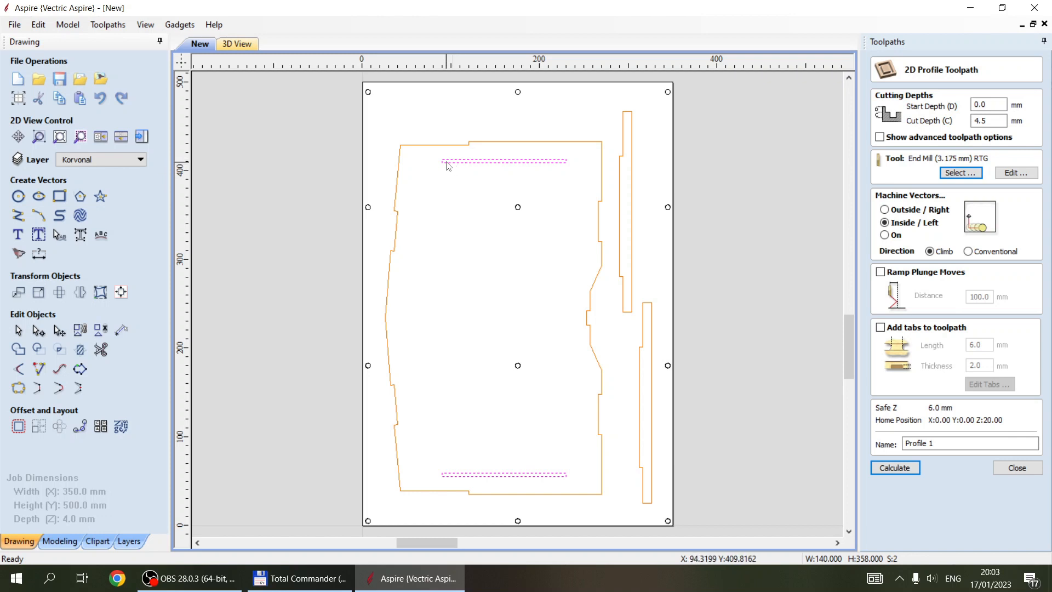
Name the slot toolpath Slots and calculate it, accepting the cut through the material
{"action": "left_click_drag", "start_coordinate": [964, 444], "coordinate": [898, 442]}
{"action": "type", "text": "So"}
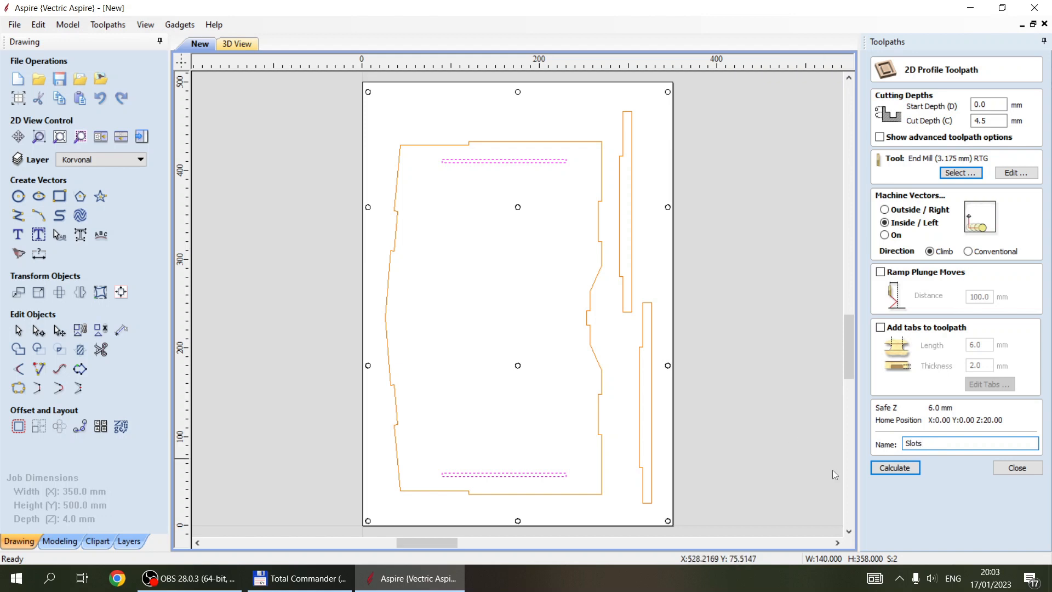
{"action": "left_click", "coordinate": [904, 469]}
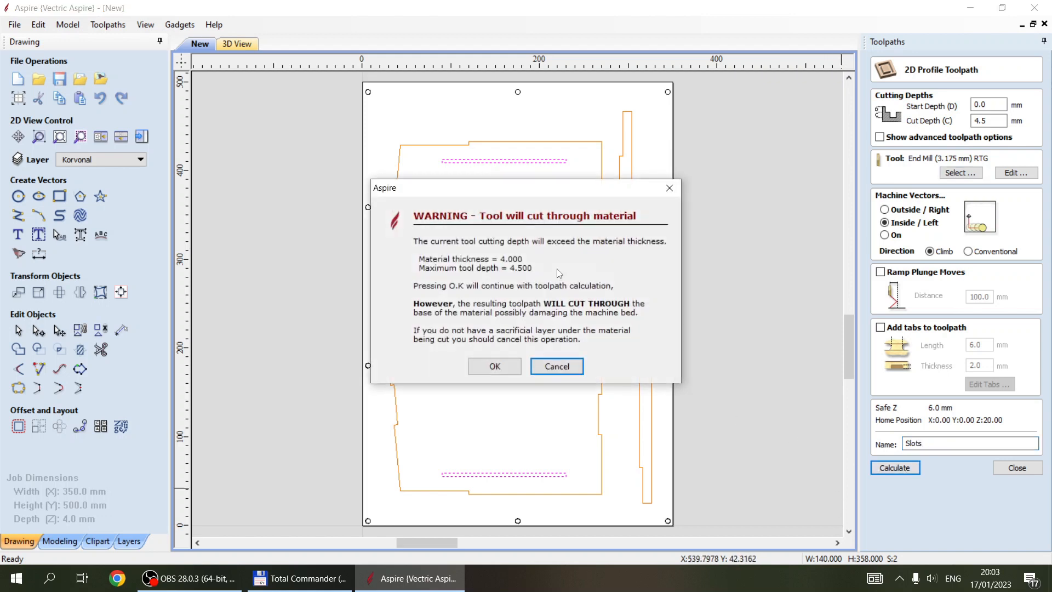
{"action": "left_click", "coordinate": [494, 366]}
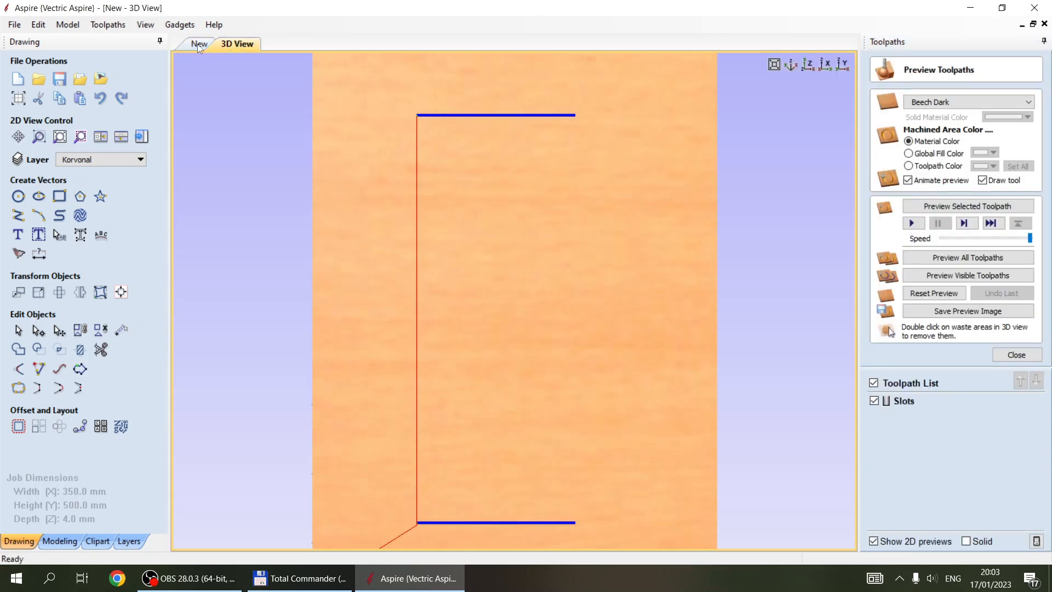
Start a 2D profile toolpath for the two narrow strips beside the large panel, machining Outside / Right of the vectors
{"action": "left_click", "coordinate": [198, 43]}
{"action": "scroll", "coordinate": [433, 159], "scroll_direction": "up", "scroll_amount": 8}
{"action": "left_click", "coordinate": [507, 209]}
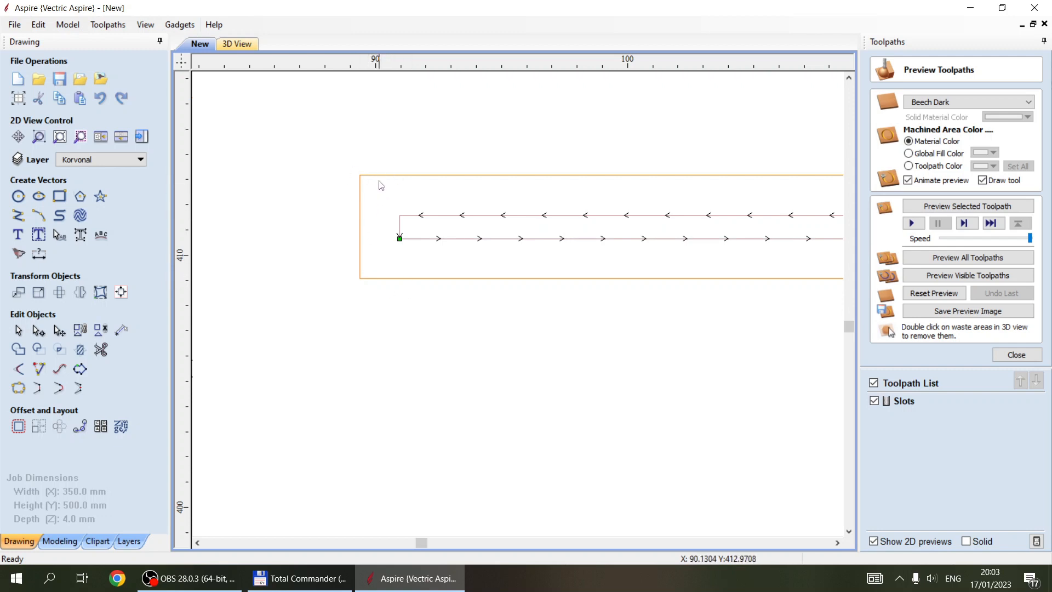
{"action": "scroll", "coordinate": [445, 254], "scroll_direction": "down", "scroll_amount": 5}
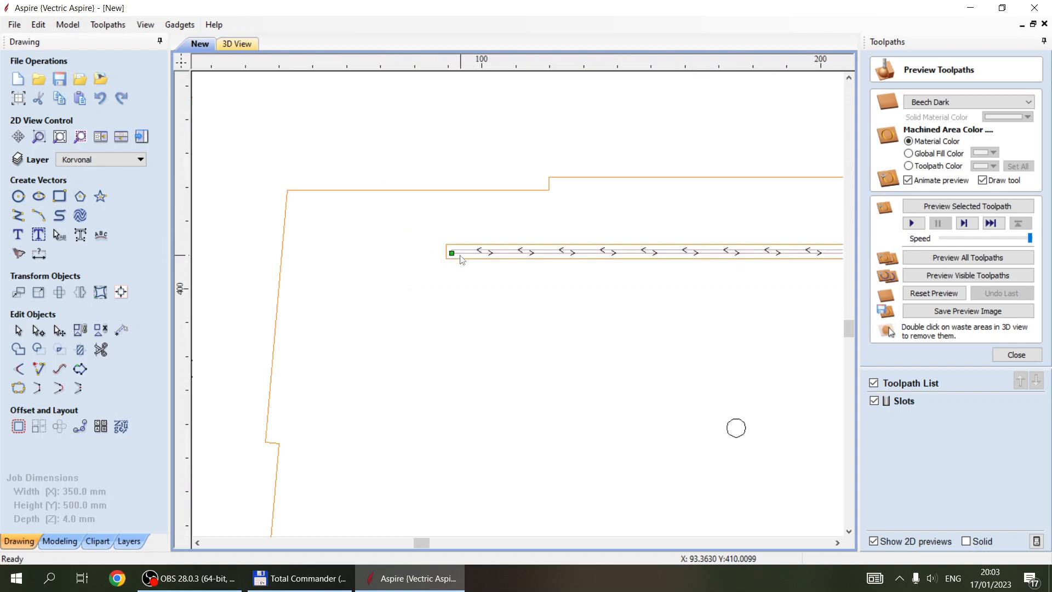
{"action": "scroll", "coordinate": [460, 259], "scroll_direction": "down", "scroll_amount": 3}
{"action": "scroll", "coordinate": [479, 294], "scroll_direction": "down", "scroll_amount": 4}
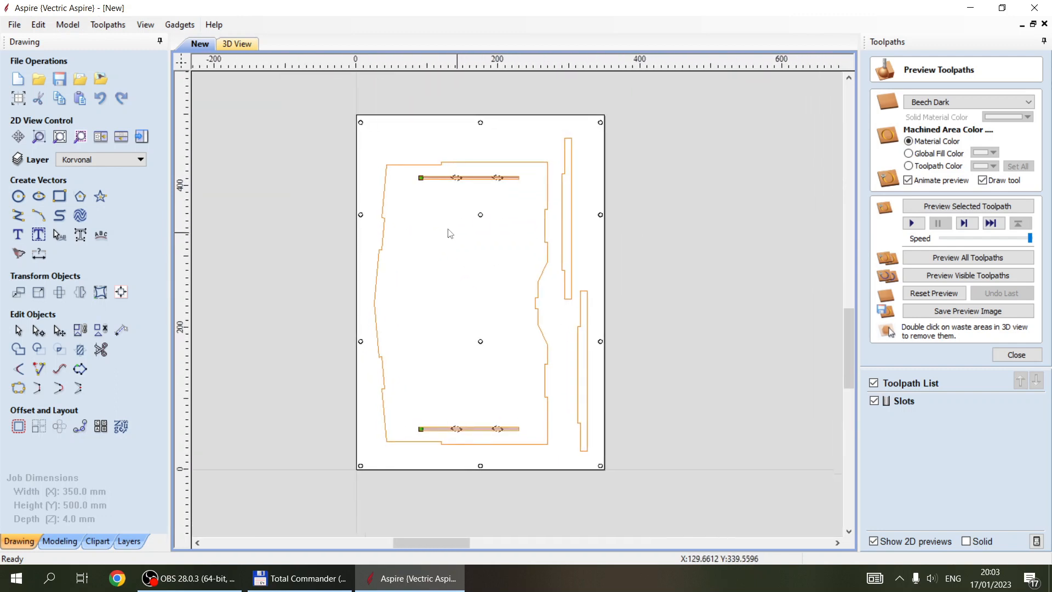
{"action": "left_click_drag", "start_coordinate": [580, 299], "coordinate": [600, 291]}
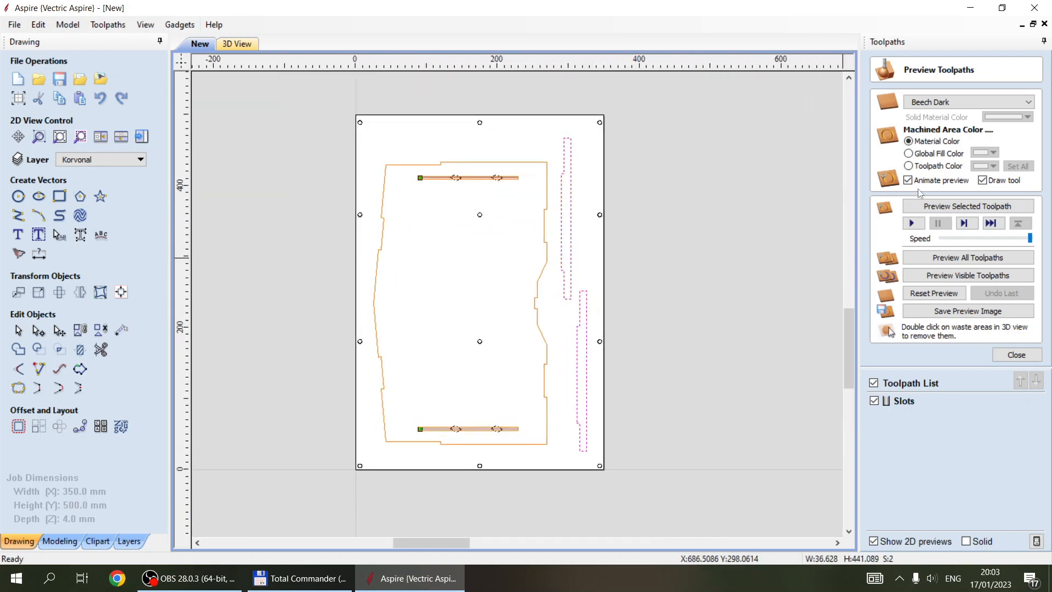
{"action": "left_click", "coordinate": [1016, 355]}
{"action": "left_click", "coordinate": [882, 141]}
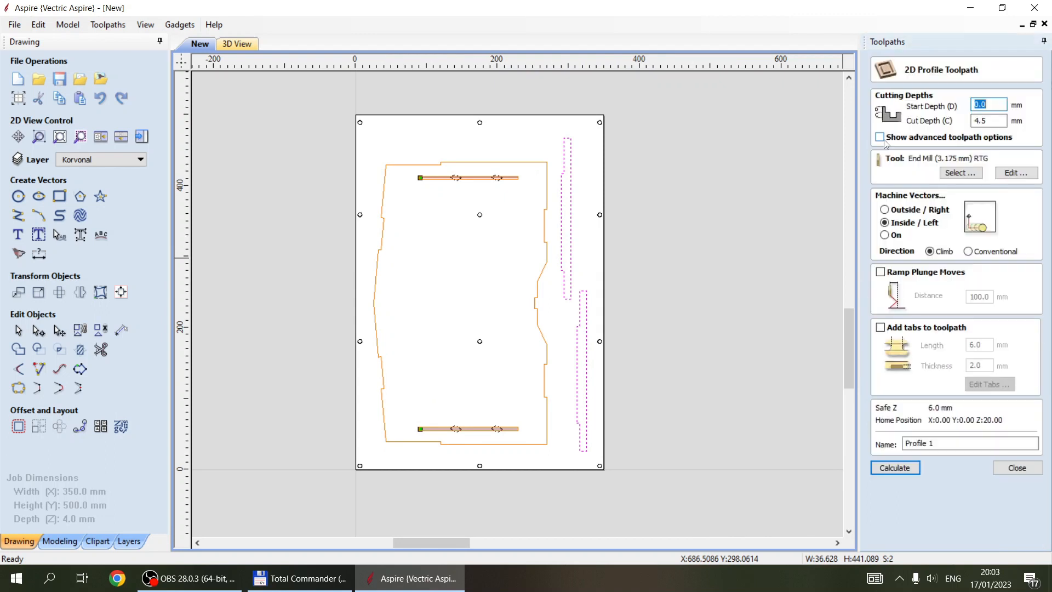
{"action": "left_click", "coordinate": [884, 209]}
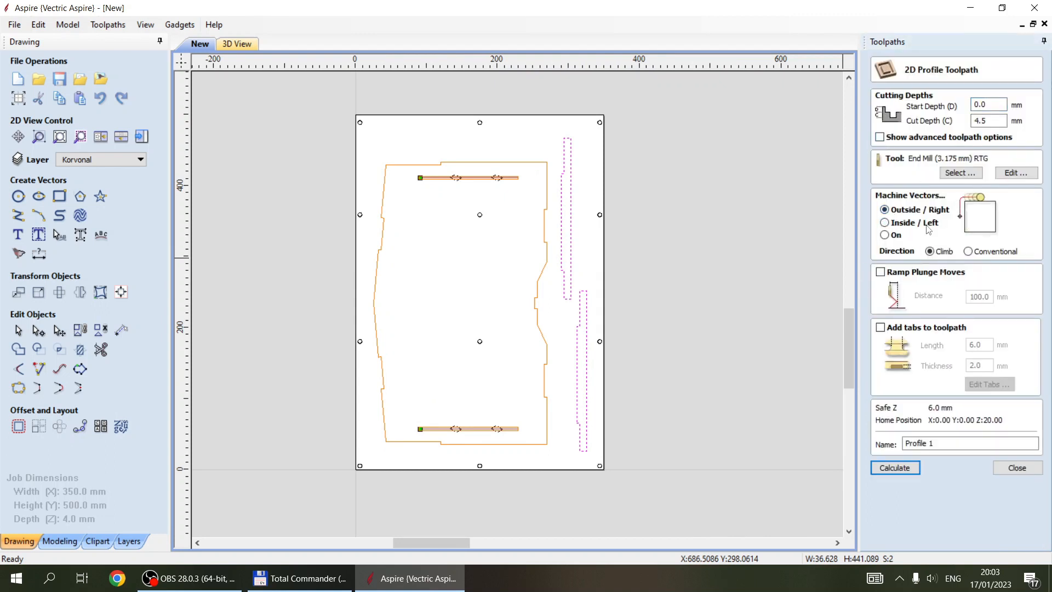
Enable tabs 6 mm long and 2 mm thick on the strips' toolpath and add four tabs to each strip
{"action": "left_click", "coordinate": [893, 329]}
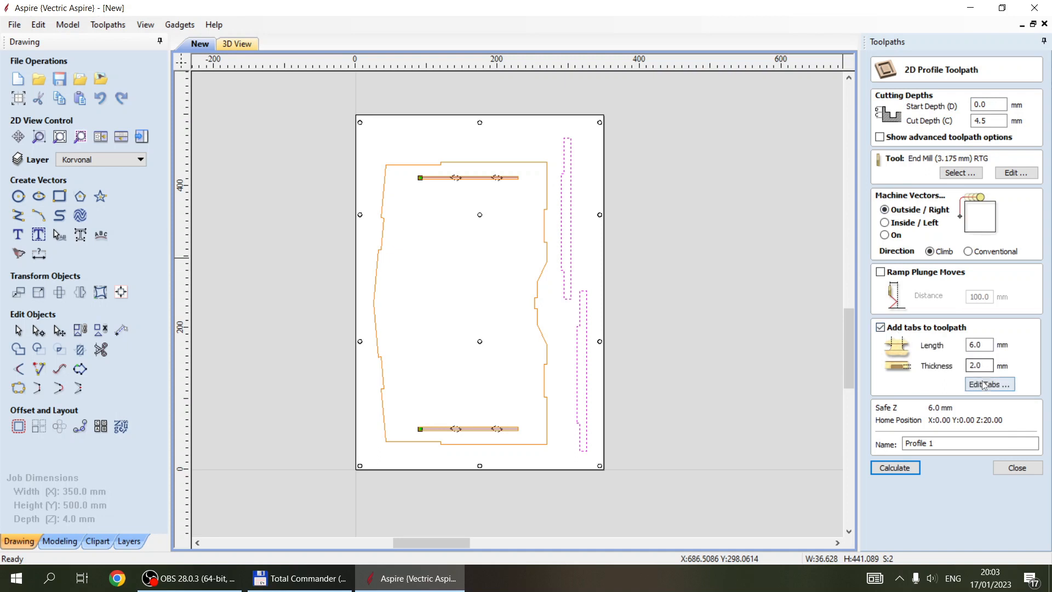
{"action": "left_click", "coordinate": [986, 385]}
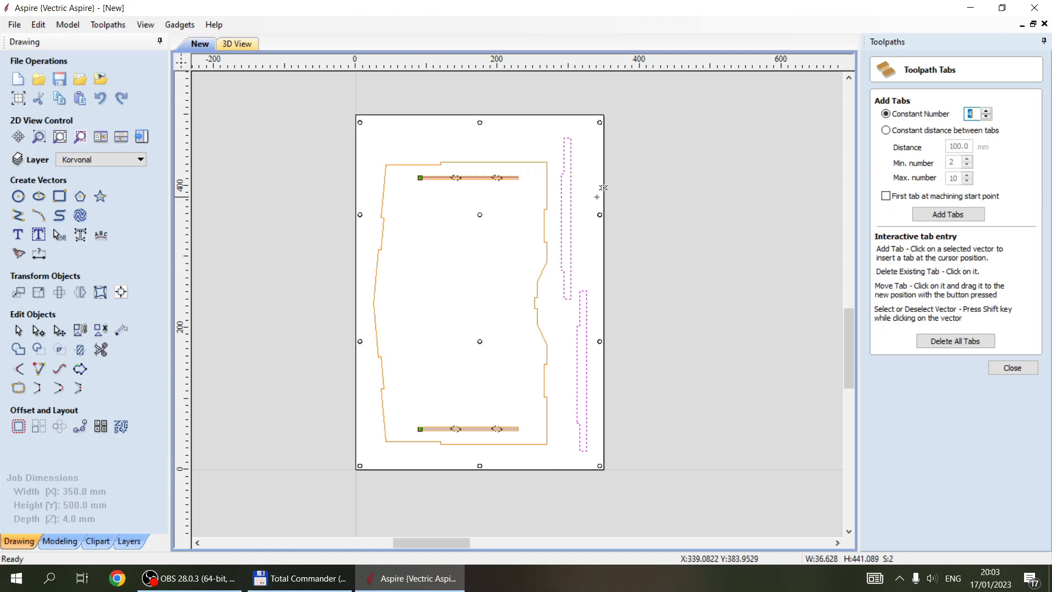
{"action": "left_click", "coordinate": [947, 215]}
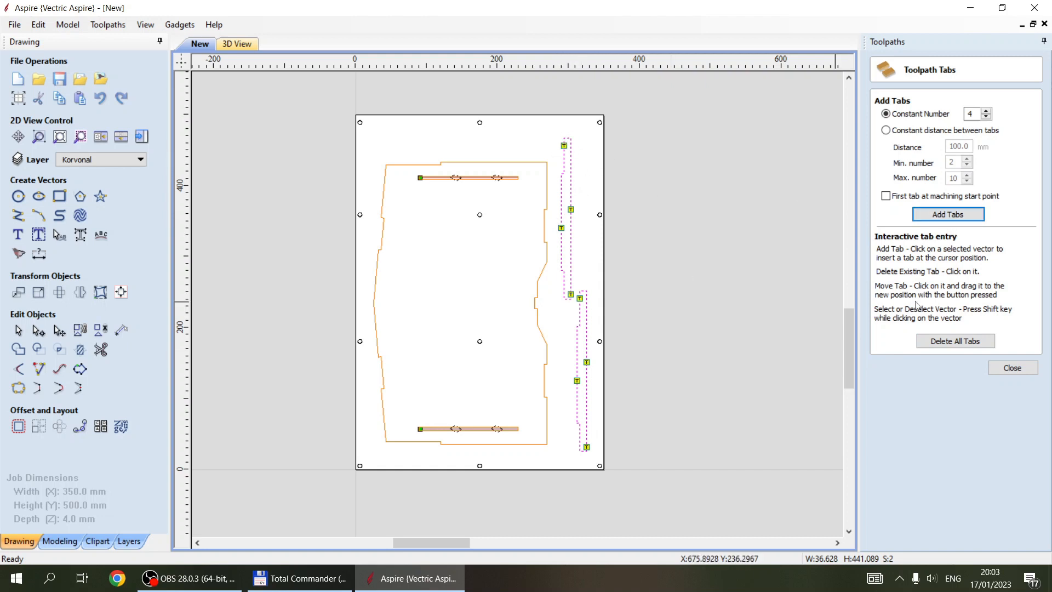
{"action": "left_click", "coordinate": [1007, 370]}
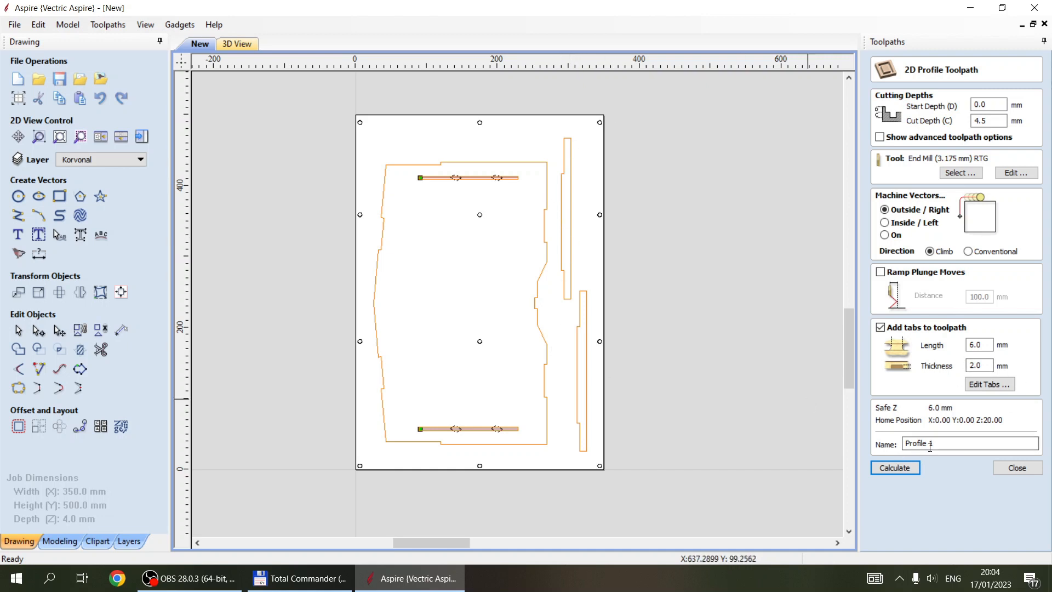
Name the toolpath Small, reselect both narrow strips and calculate it, accepting the cut through the material
{"action": "left_click_drag", "start_coordinate": [934, 443], "coordinate": [890, 443]}
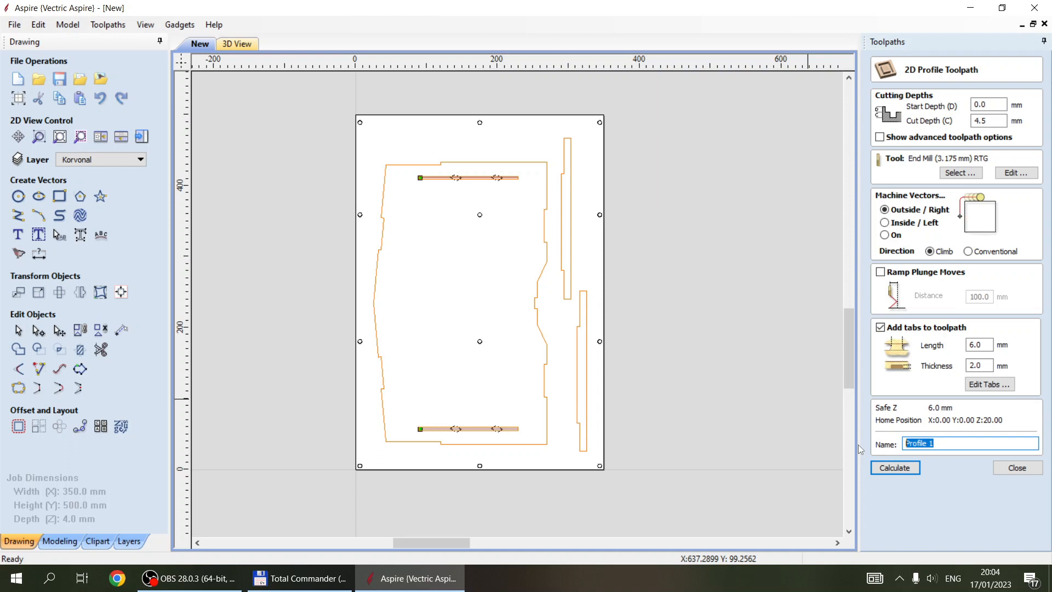
{"action": "type", "text": "Small"}
{"action": "key", "text": "Return"}
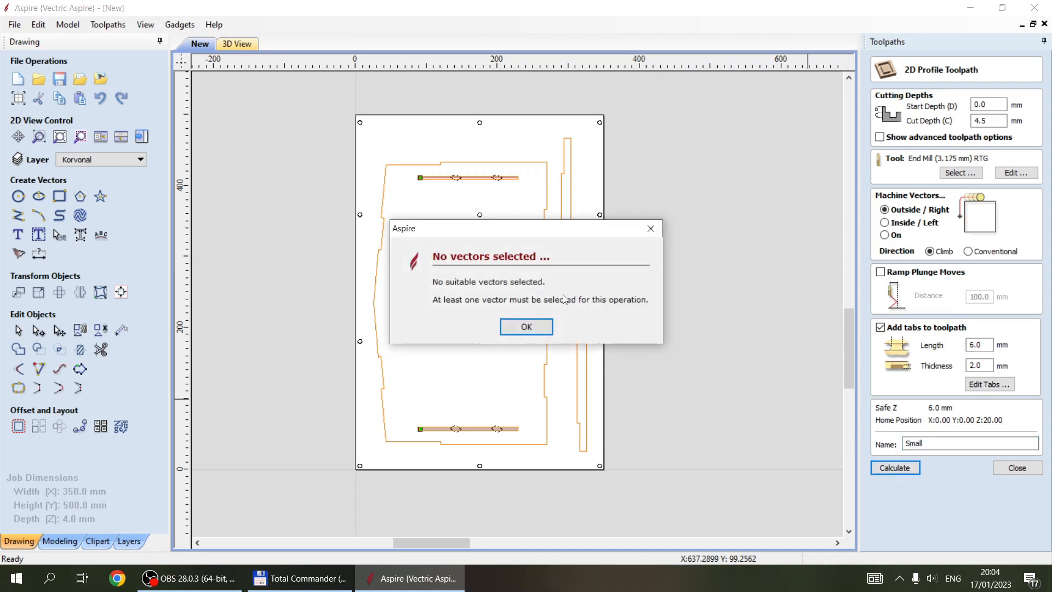
{"action": "key", "text": "Return"}
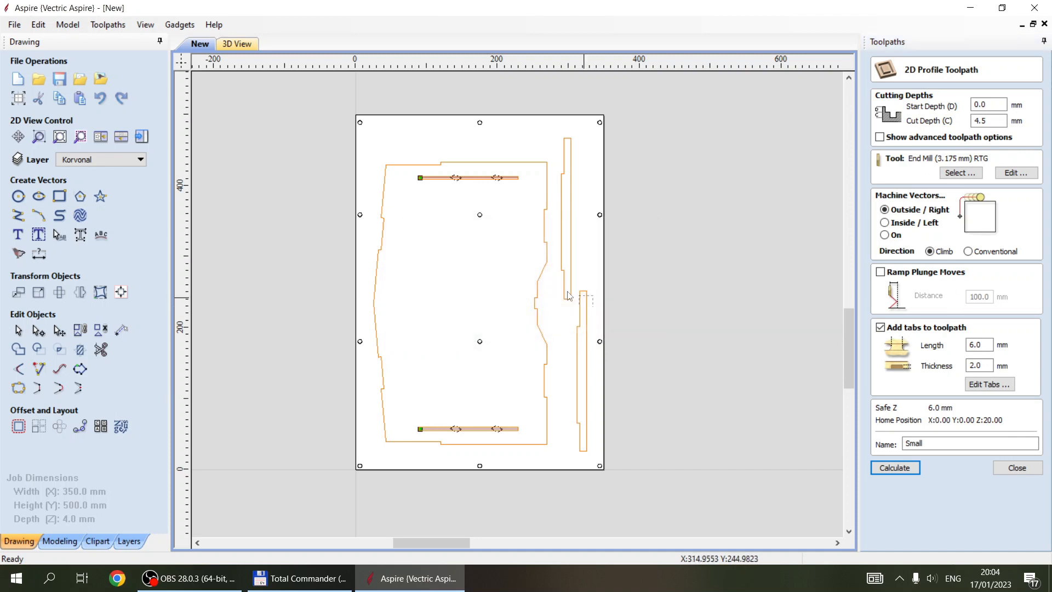
{"action": "left_click", "coordinate": [568, 296]}
{"action": "key", "text": "Return"}
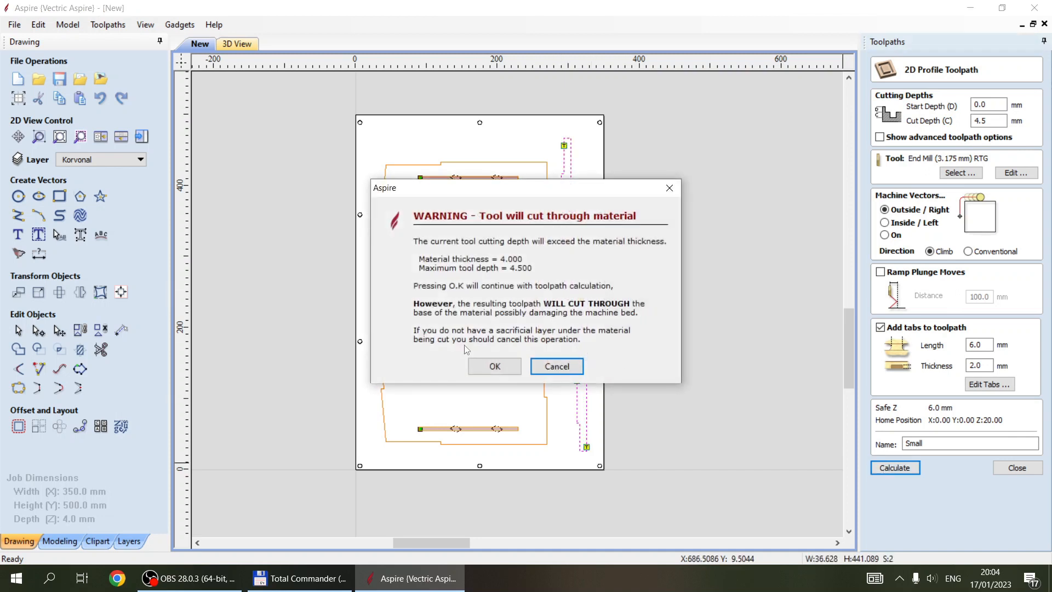
{"action": "left_click", "coordinate": [495, 366]}
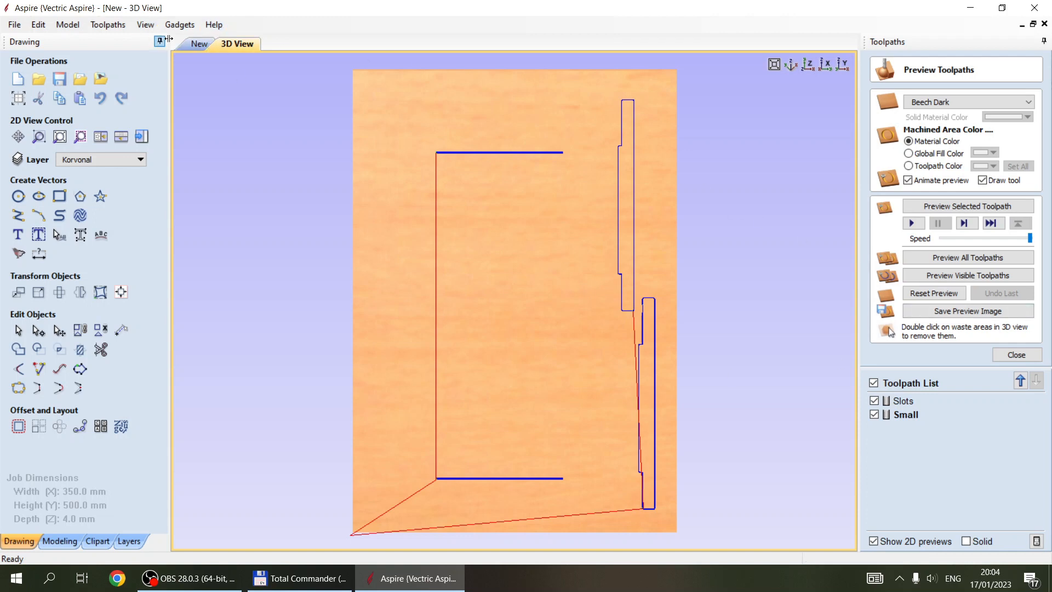
Start a 2D profile toolpath for the outer contour of the large panel
{"action": "left_click", "coordinate": [204, 44]}
{"action": "scroll", "coordinate": [588, 295], "scroll_direction": "up", "scroll_amount": 5}
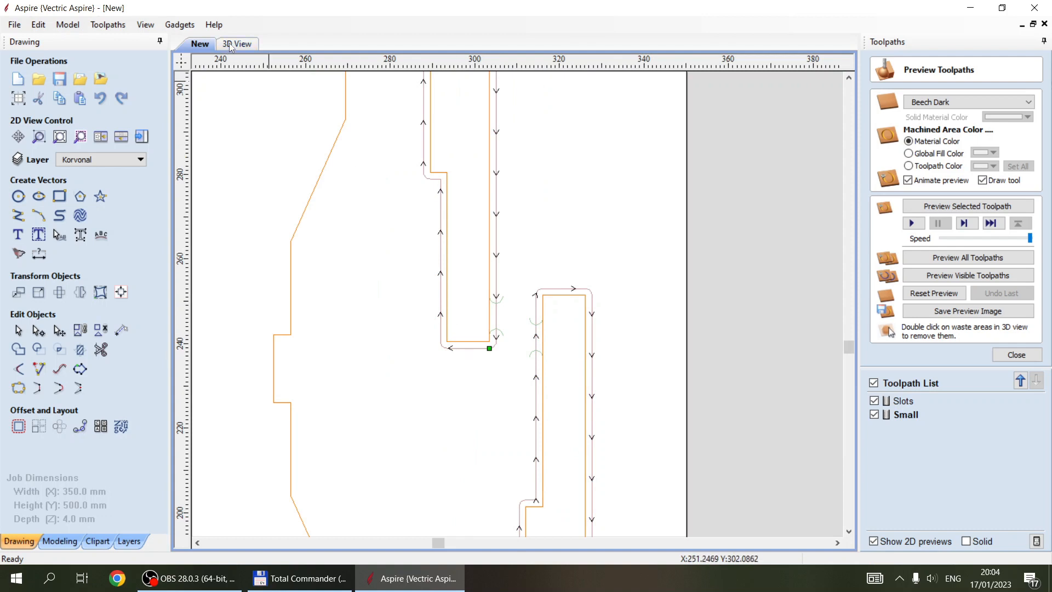
{"action": "scroll", "coordinate": [433, 340], "scroll_direction": "down", "scroll_amount": 3}
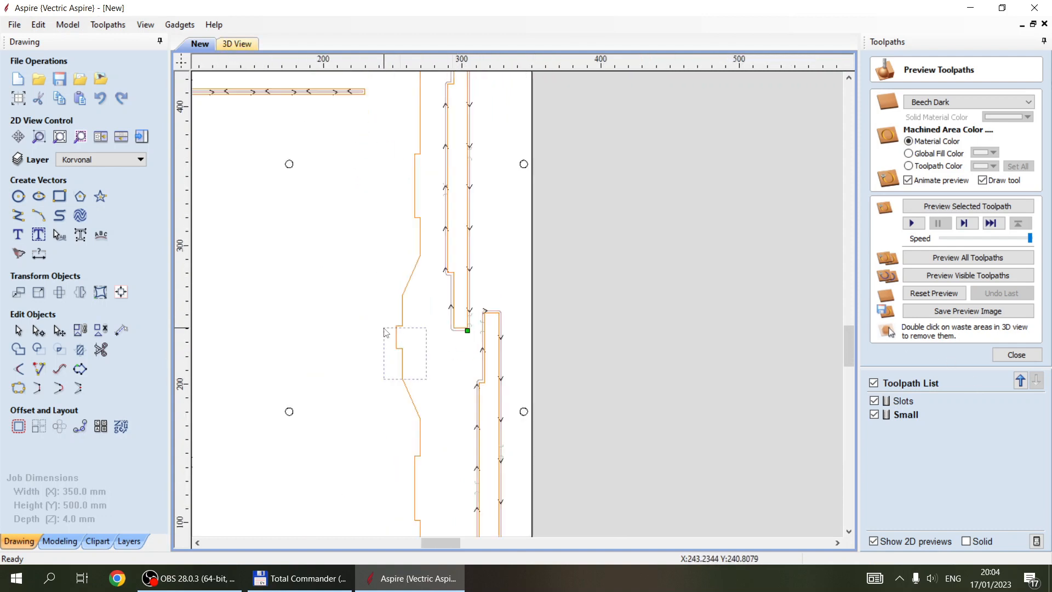
{"action": "left_click", "coordinate": [1016, 355]}
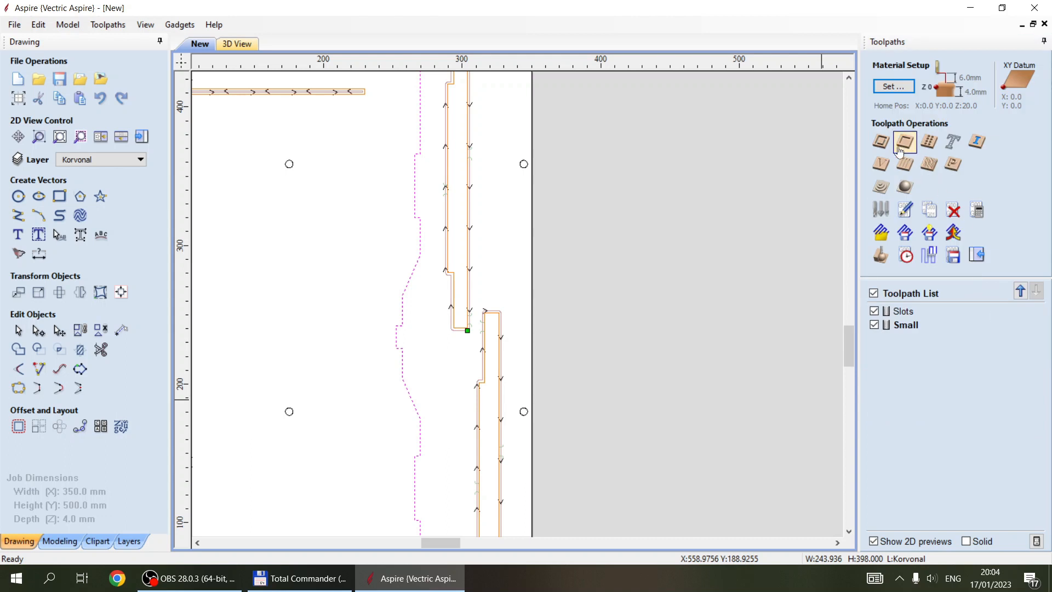
{"action": "left_click", "coordinate": [900, 147]}
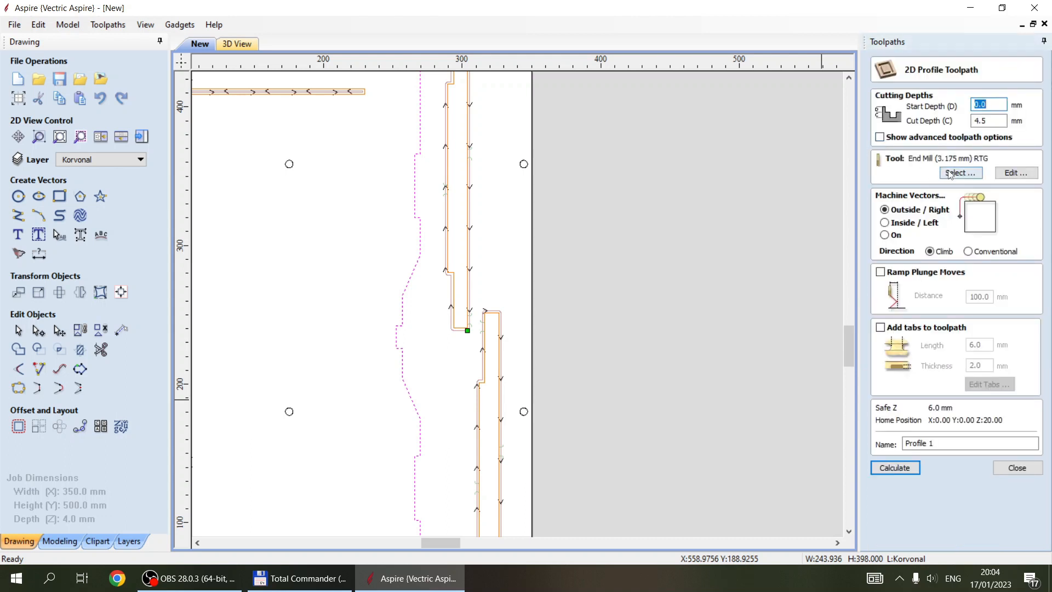
Enable tabs on the large panel's toolpath and add a constant number of 6 tabs around its outline
{"action": "left_click", "coordinate": [912, 328]}
{"action": "left_click", "coordinate": [986, 384]}
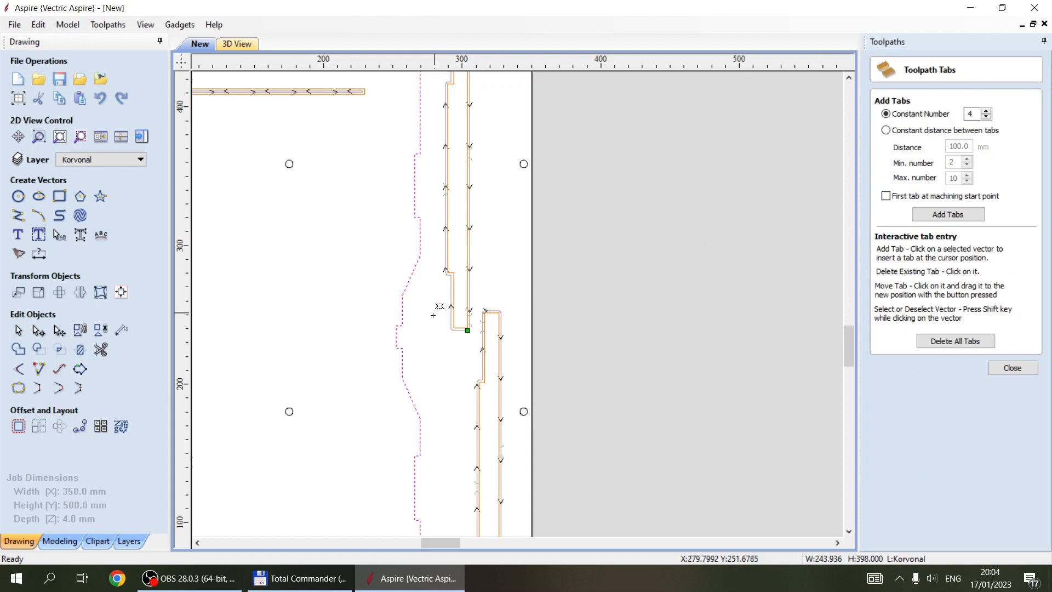
{"action": "scroll", "coordinate": [433, 316], "scroll_direction": "down", "scroll_amount": 5}
{"action": "scroll", "coordinate": [598, 237], "scroll_direction": "up", "scroll_amount": 3}
{"action": "middle_click_drag", "start_coordinate": [413, 312], "coordinate": [747, 246]}
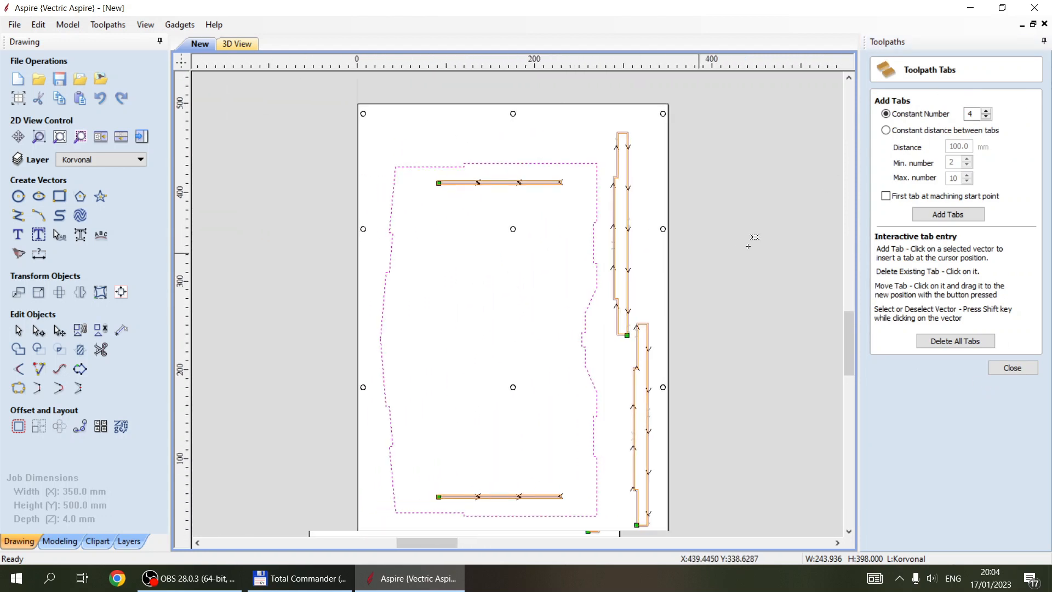
{"action": "left_click", "coordinate": [986, 111]}
{"action": "left_click", "coordinate": [986, 111]}
{"action": "left_click", "coordinate": [947, 214]}
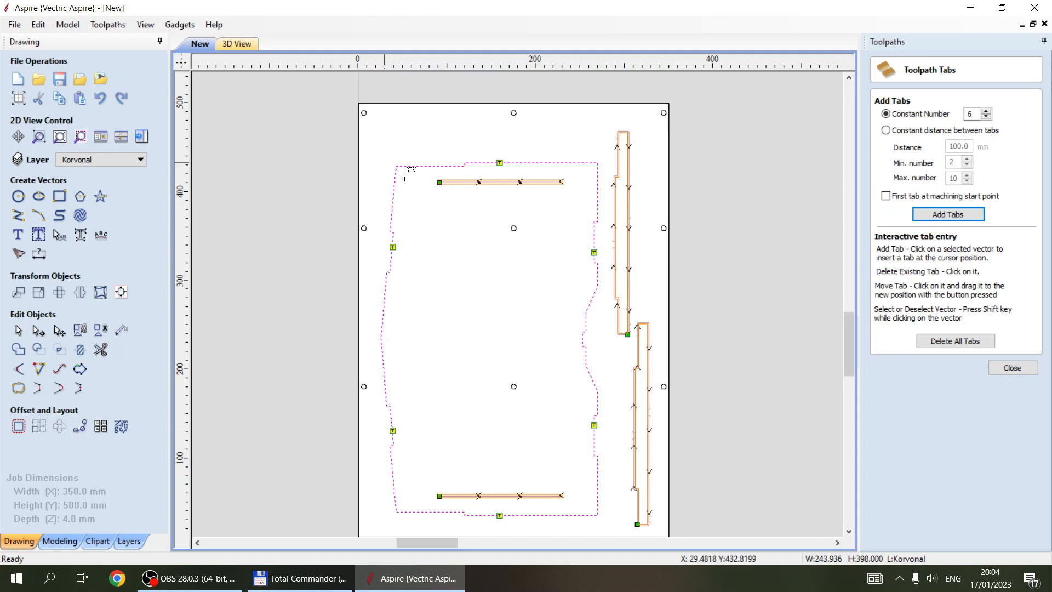
{"action": "left_click", "coordinate": [1006, 368]}
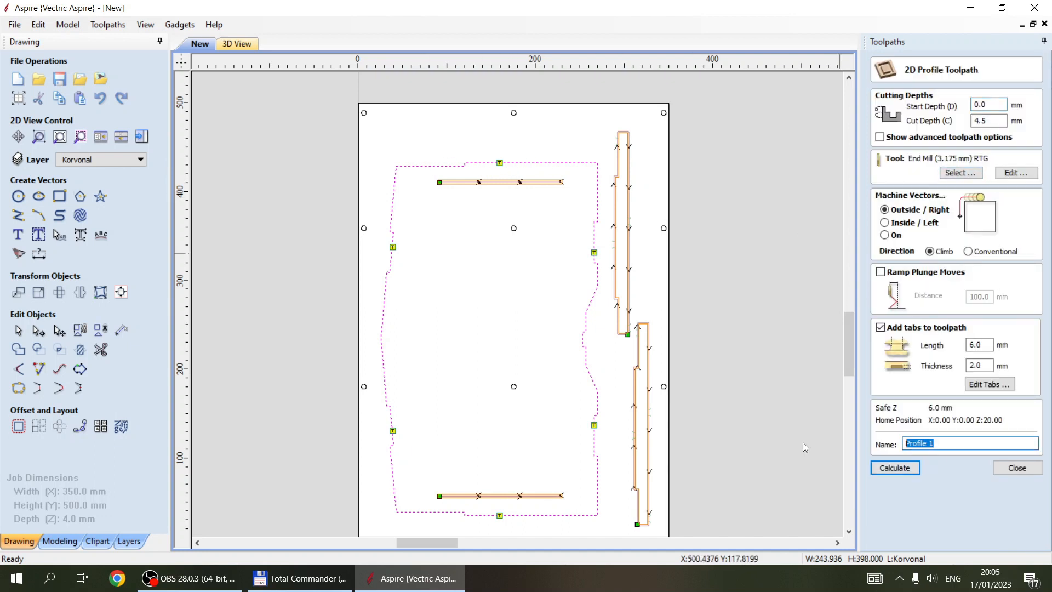
Name the large panel's profile toolpath Big and calculate it, accepting the cut through the material
{"action": "type", "text": "Bit"}
{"action": "key", "text": "BackSpace"}
{"action": "type", "text": "g"}
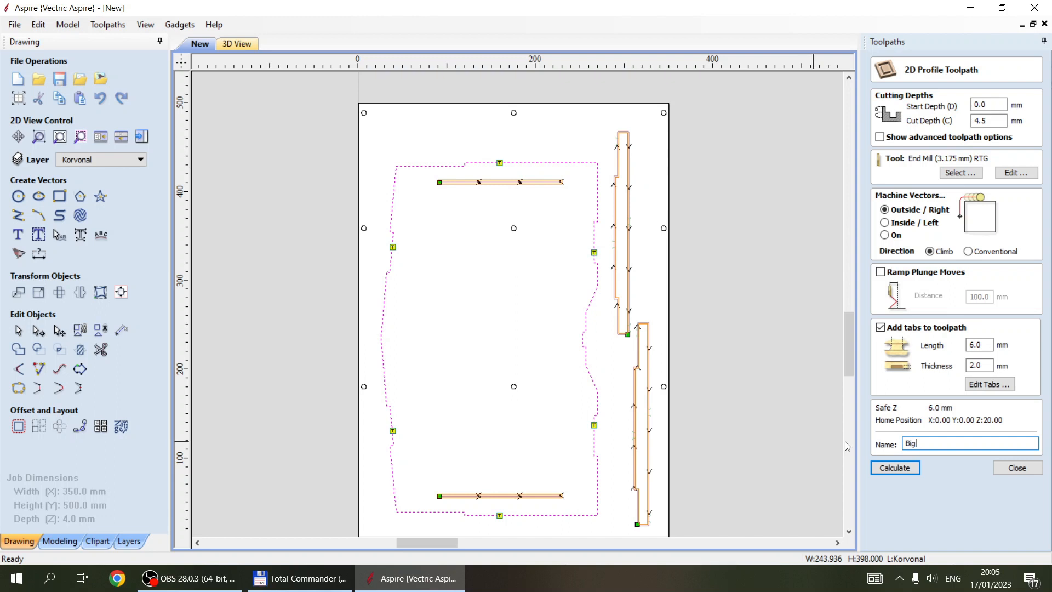
{"action": "left_click", "coordinate": [888, 471]}
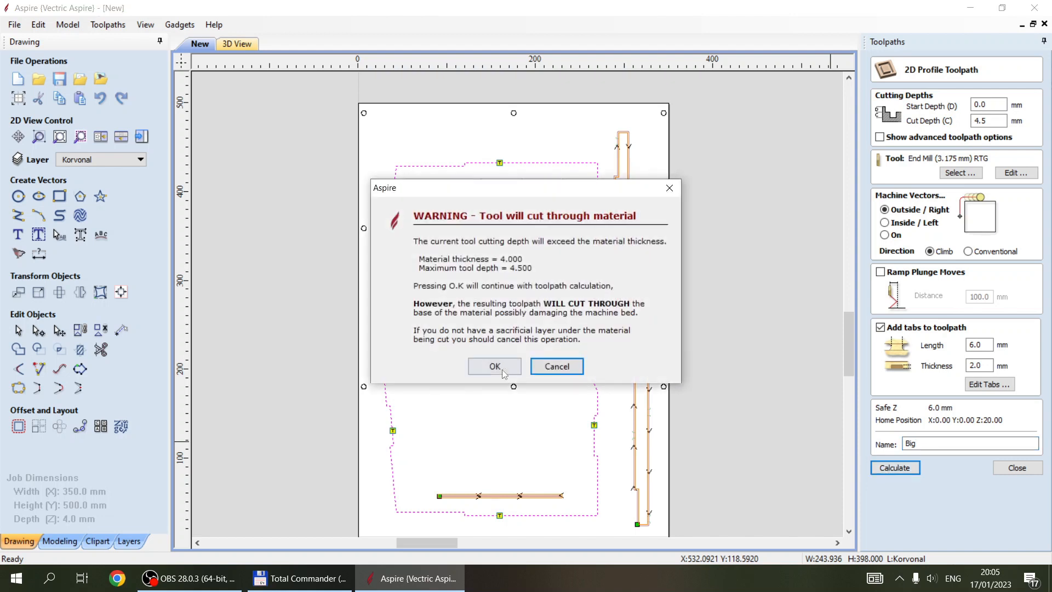
{"action": "left_click", "coordinate": [494, 366]}
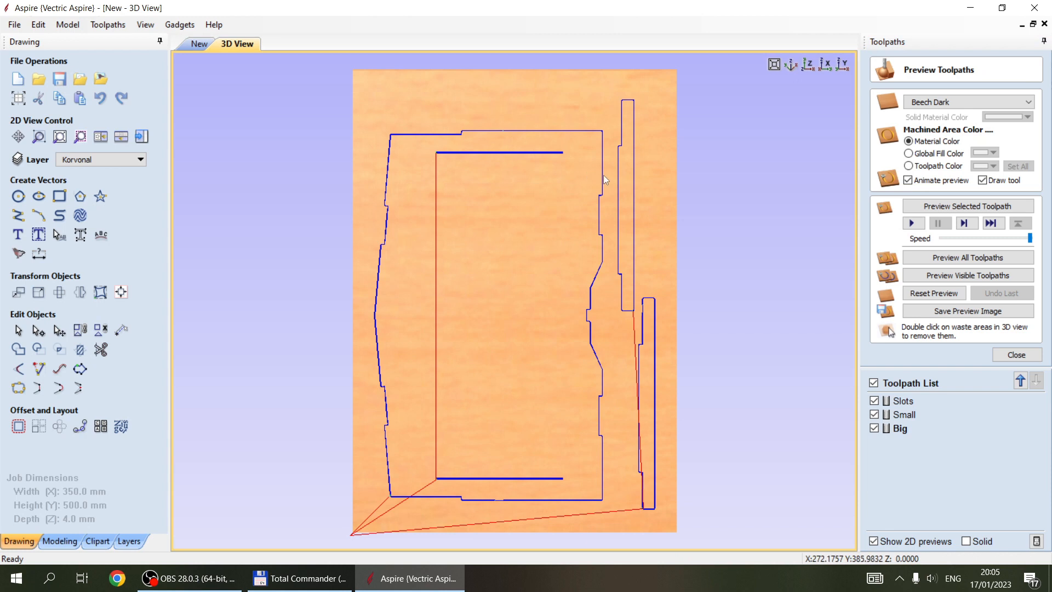
Check the toolpaths in the 2D layout and simulate cutting all of them in the 3D view
{"action": "key", "text": "F2"}
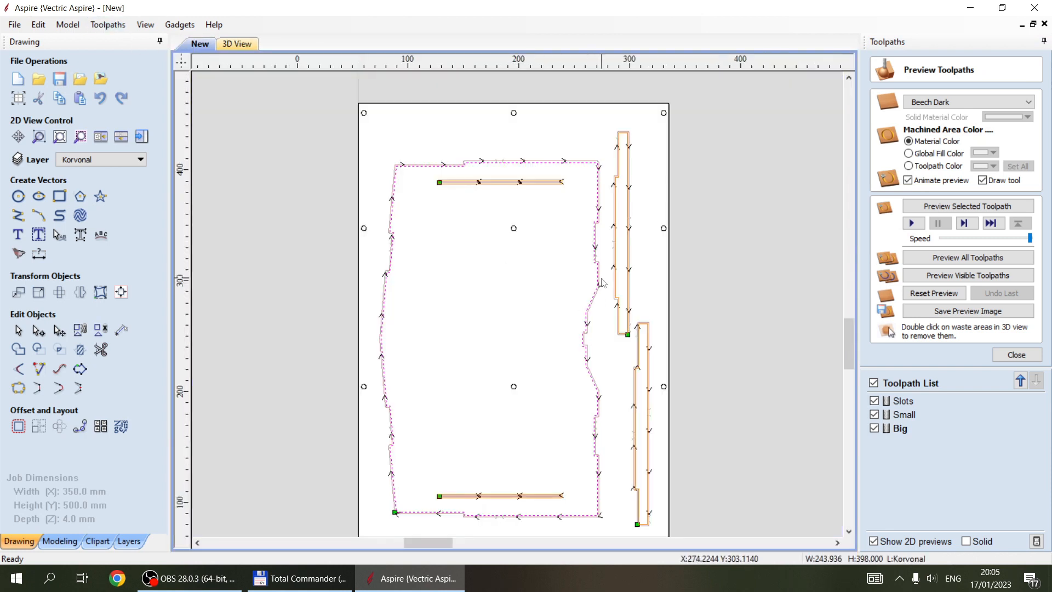
{"action": "scroll", "coordinate": [601, 282], "scroll_direction": "up", "scroll_amount": 2}
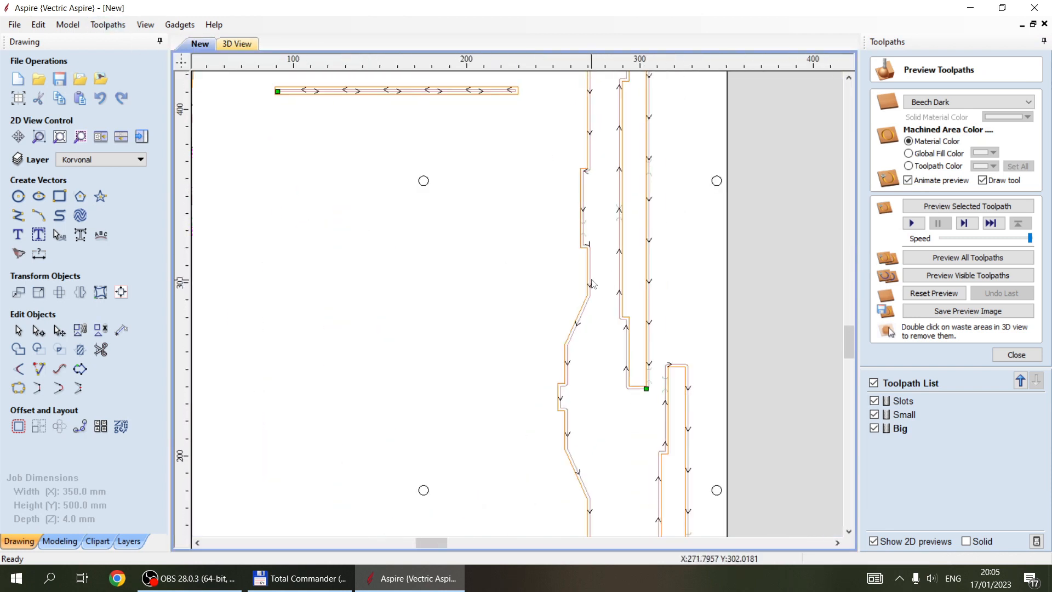
{"action": "scroll", "coordinate": [592, 283], "scroll_direction": "down", "scroll_amount": 4}
{"action": "left_click", "coordinate": [255, 43]}
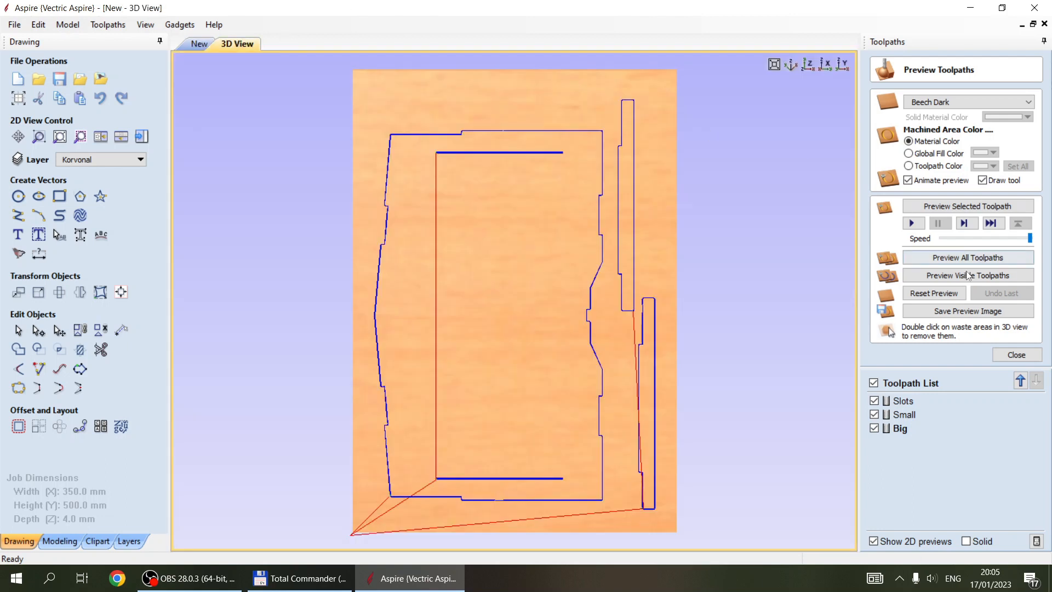
{"action": "left_click", "coordinate": [967, 257]}
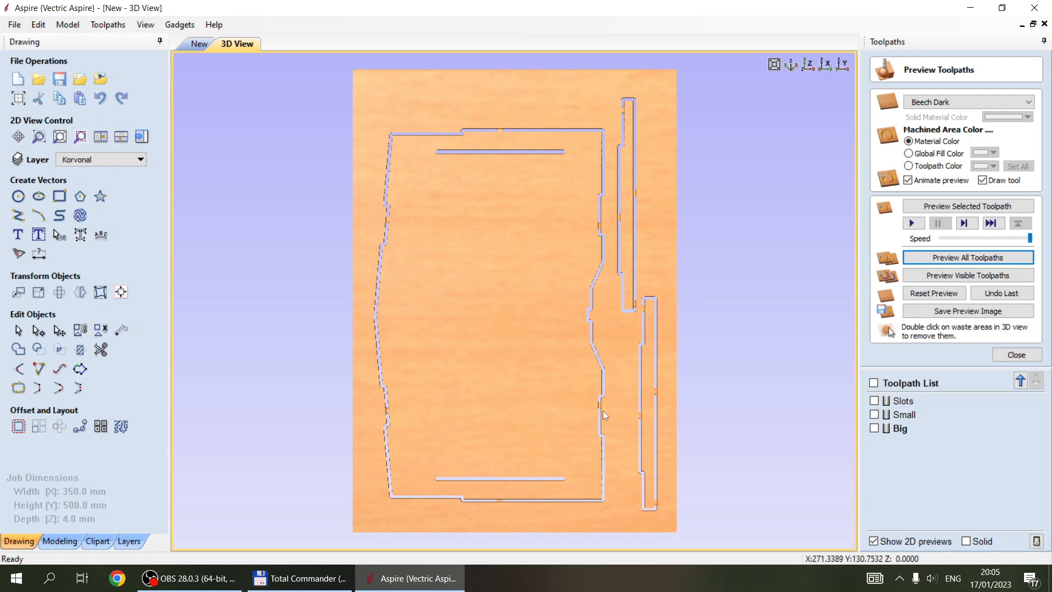
Examine the simulated cuts up close around the slots, the large panel's contour, the narrow strips and their holding tabs
{"action": "scroll", "coordinate": [597, 403], "scroll_direction": "up", "scroll_amount": 5}
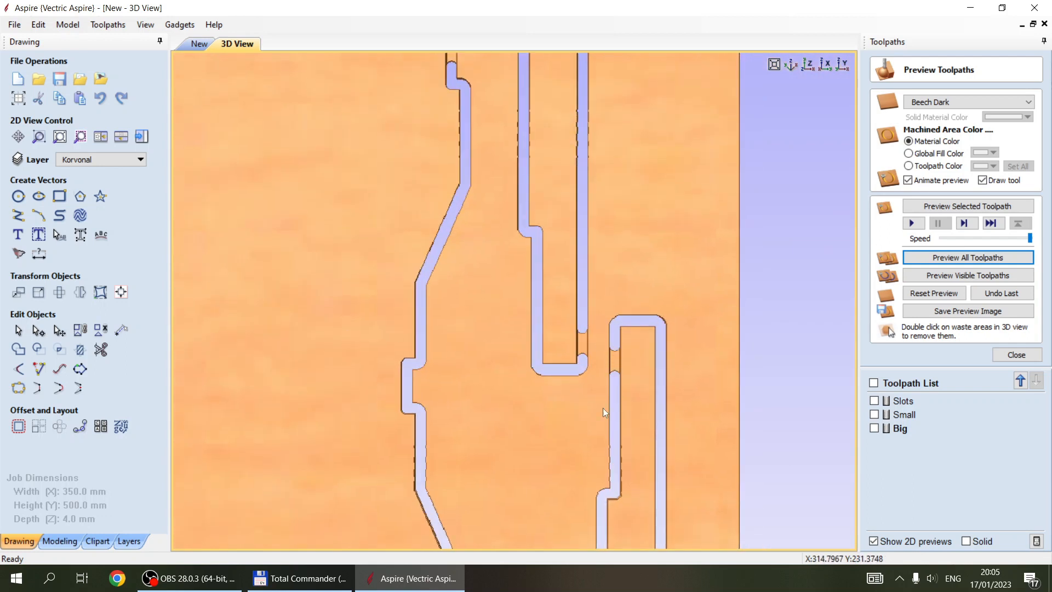
{"action": "middle_click_drag", "start_coordinate": [498, 171], "coordinate": [497, 457]}
{"action": "middle_click_drag", "start_coordinate": [307, 122], "coordinate": [519, 281]}
{"action": "middle_click_drag", "start_coordinate": [385, 334], "coordinate": [633, 341]}
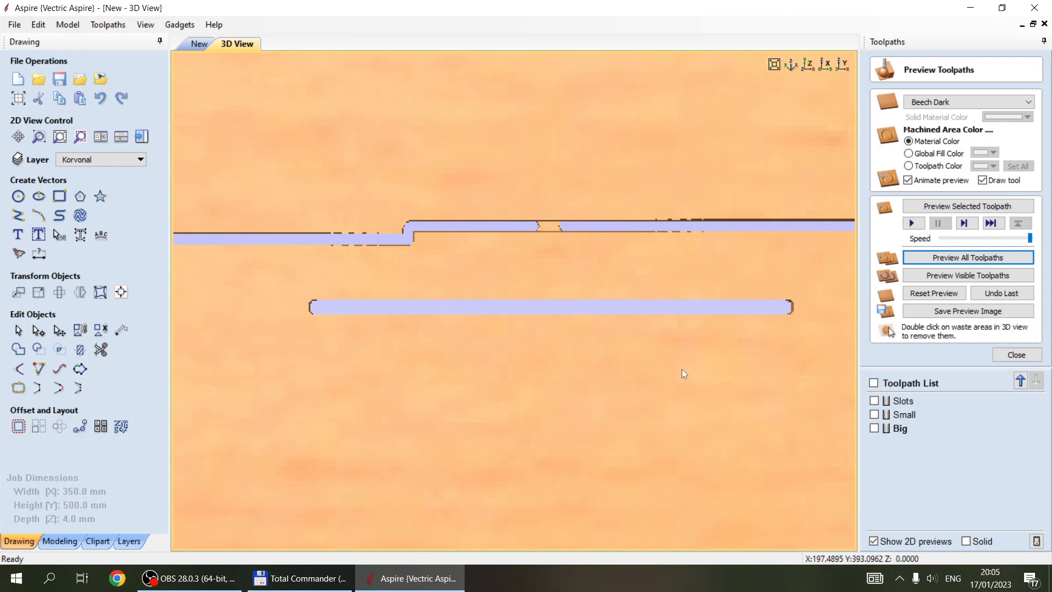
{"action": "scroll", "coordinate": [682, 366], "scroll_direction": "down", "scroll_amount": 3}
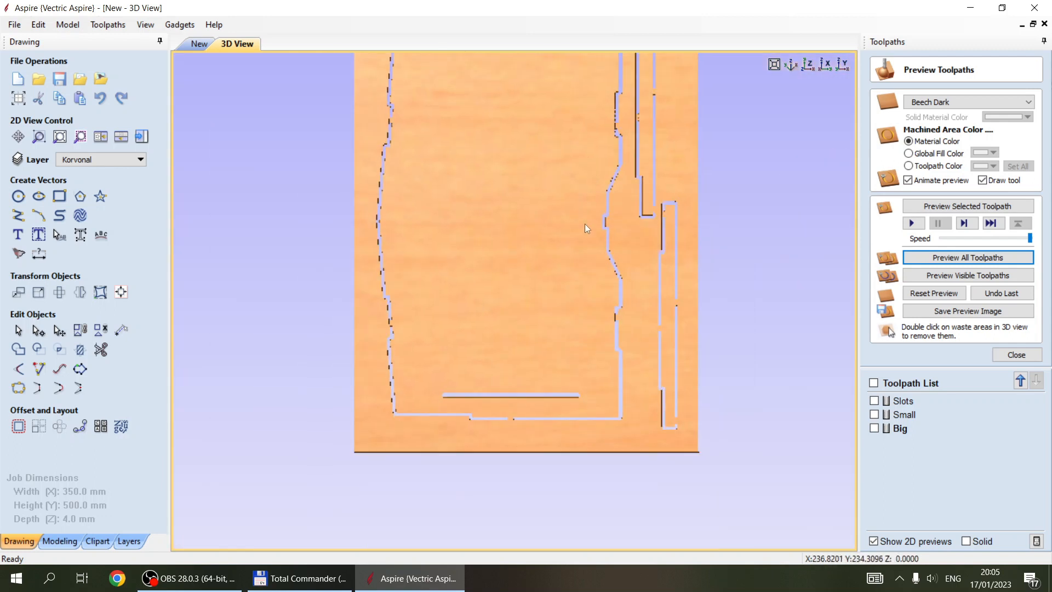
{"action": "scroll", "coordinate": [520, 186], "scroll_direction": "up", "scroll_amount": 5}
{"action": "middle_click_drag", "start_coordinate": [501, 107], "coordinate": [500, 417]}
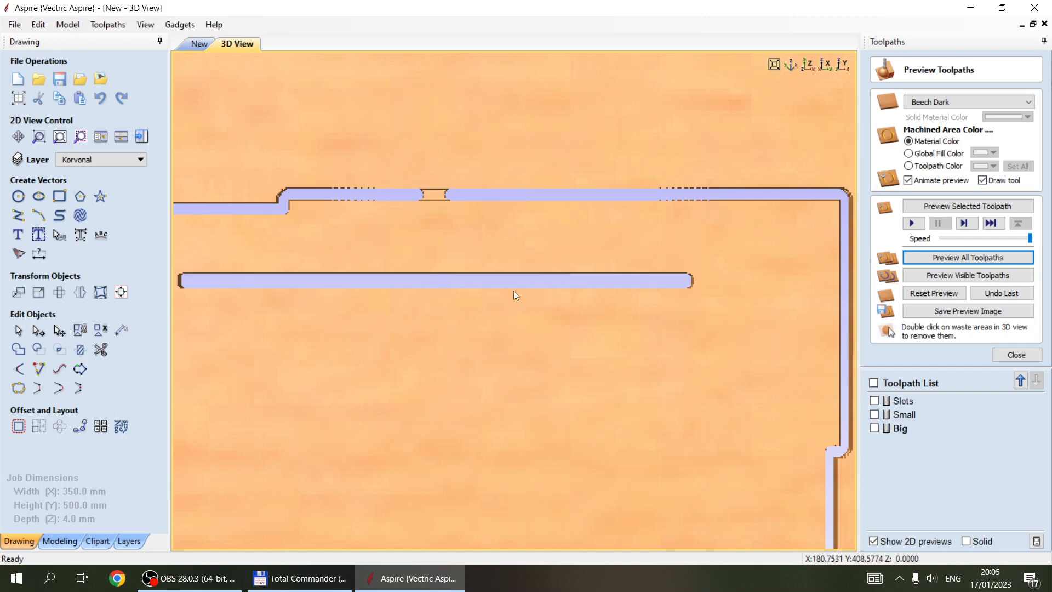
{"action": "scroll", "coordinate": [477, 326], "scroll_direction": "up", "scroll_amount": 2}
{"action": "scroll", "coordinate": [478, 326], "scroll_direction": "down", "scroll_amount": 3}
{"action": "scroll", "coordinate": [477, 326], "scroll_direction": "down", "scroll_amount": 1}
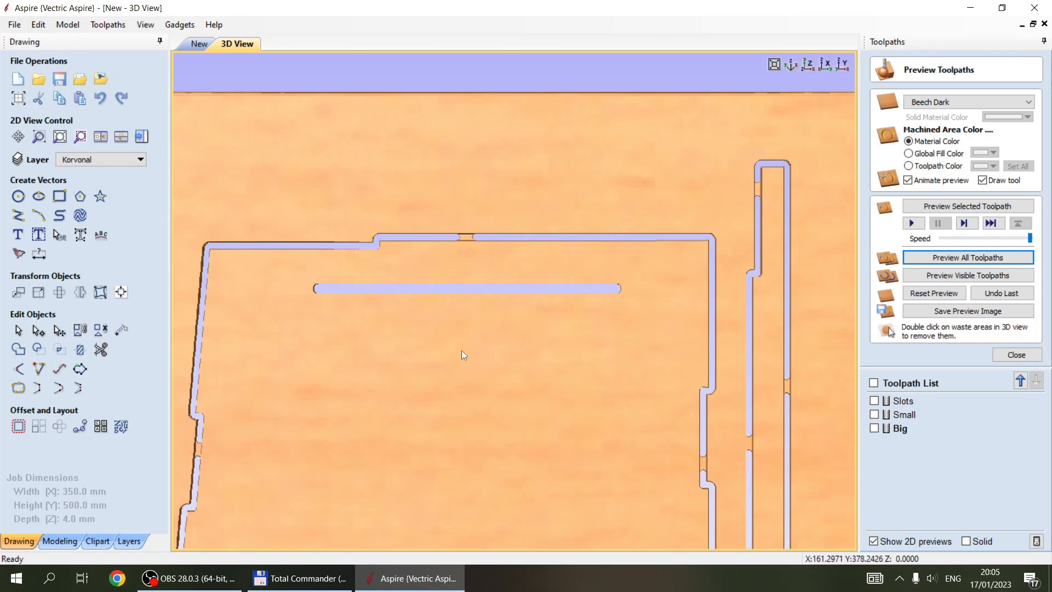
{"action": "scroll", "coordinate": [585, 389], "scroll_direction": "down", "scroll_amount": 5}
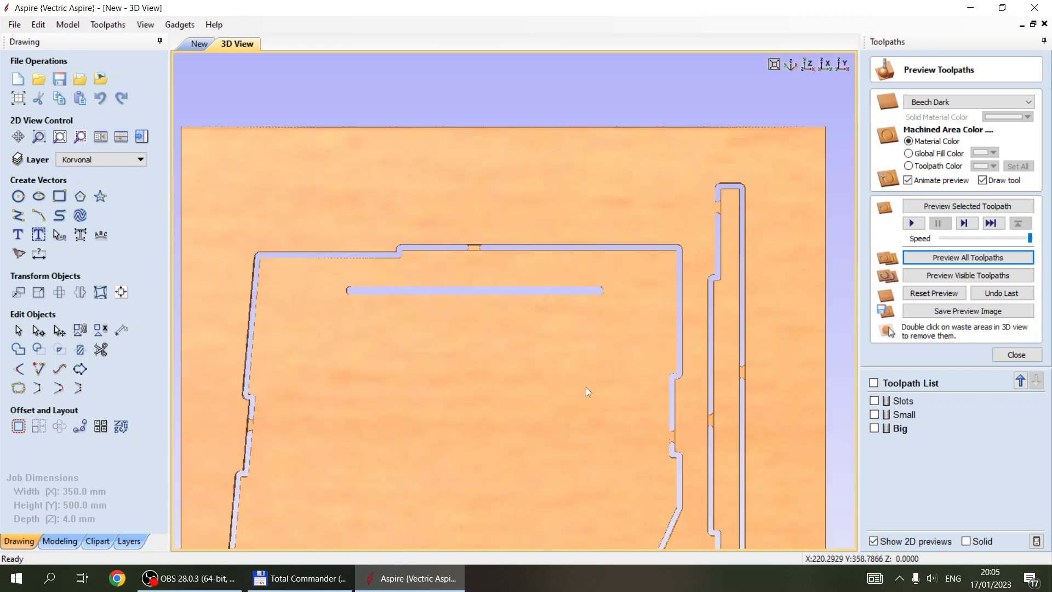
{"action": "middle_click_drag", "start_coordinate": [566, 402], "coordinate": [585, 228]}
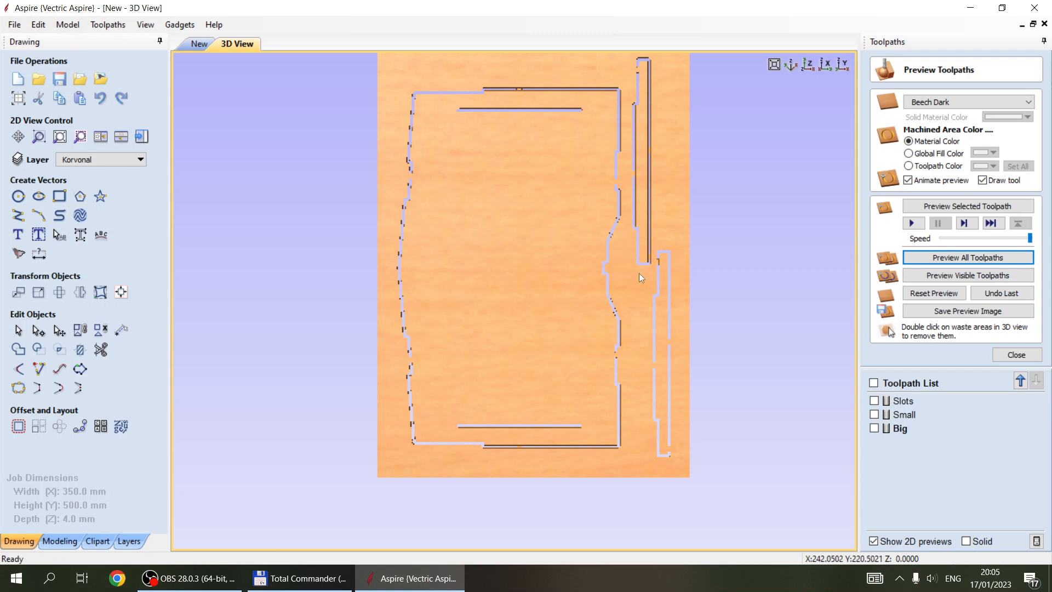
Close the toolpath preview and make the Slots, Small and Big toolpaths all visible
{"action": "left_click", "coordinate": [1003, 354]}
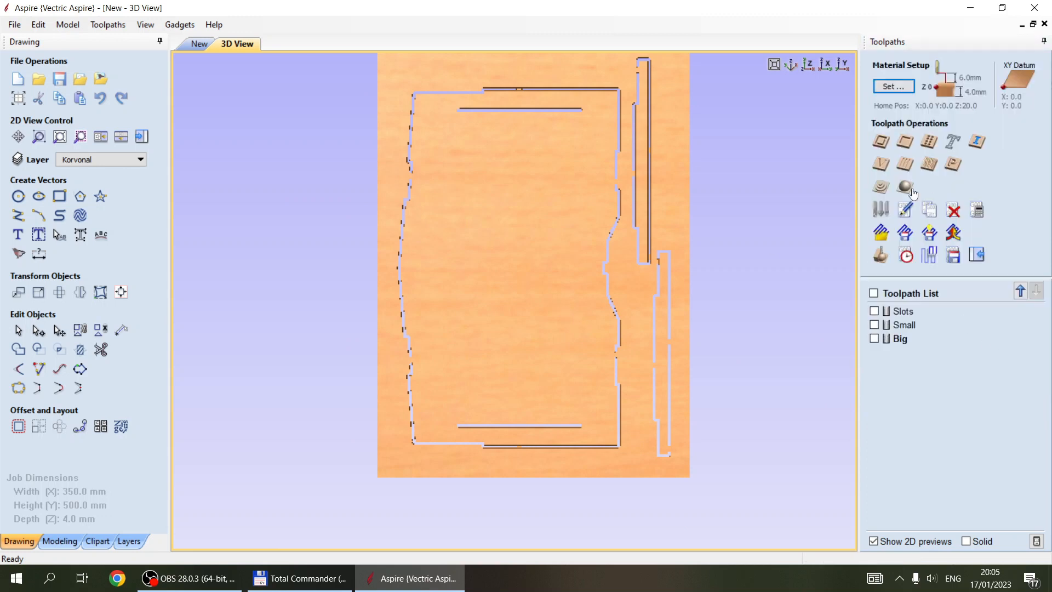
{"action": "left_click", "coordinate": [873, 293]}
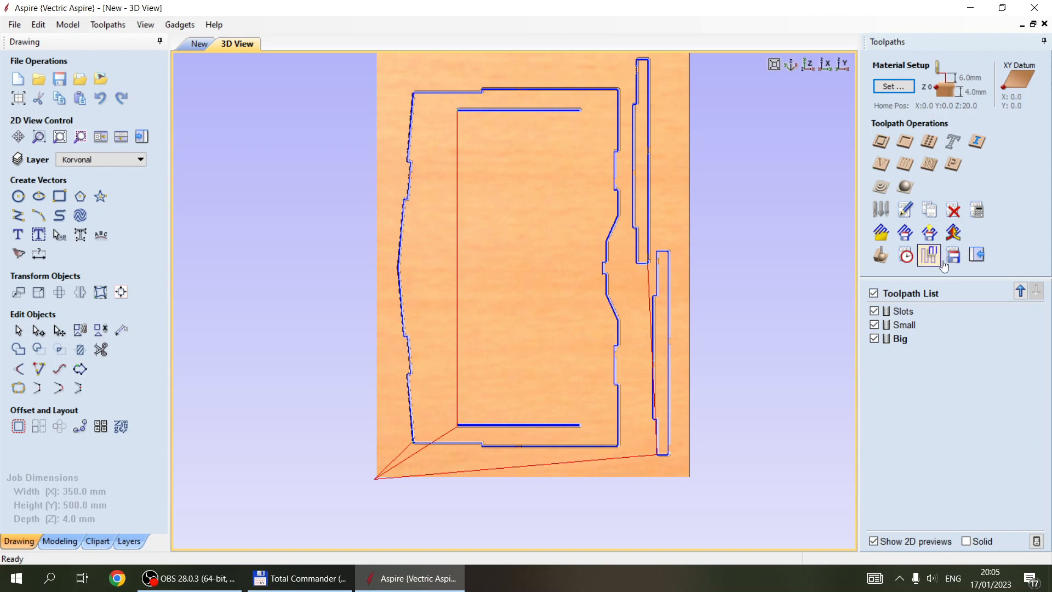
{"action": "left_click", "coordinate": [929, 255]}
{"action": "left_click", "coordinate": [922, 342]}
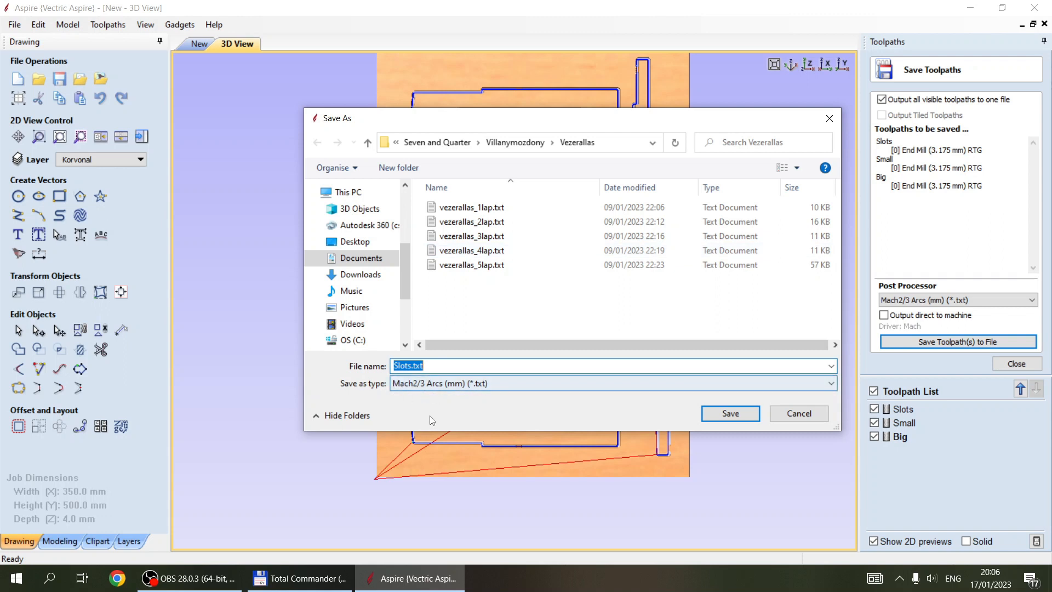
{"action": "left_click", "coordinate": [806, 416]}
{"action": "left_click", "coordinate": [1028, 372]}
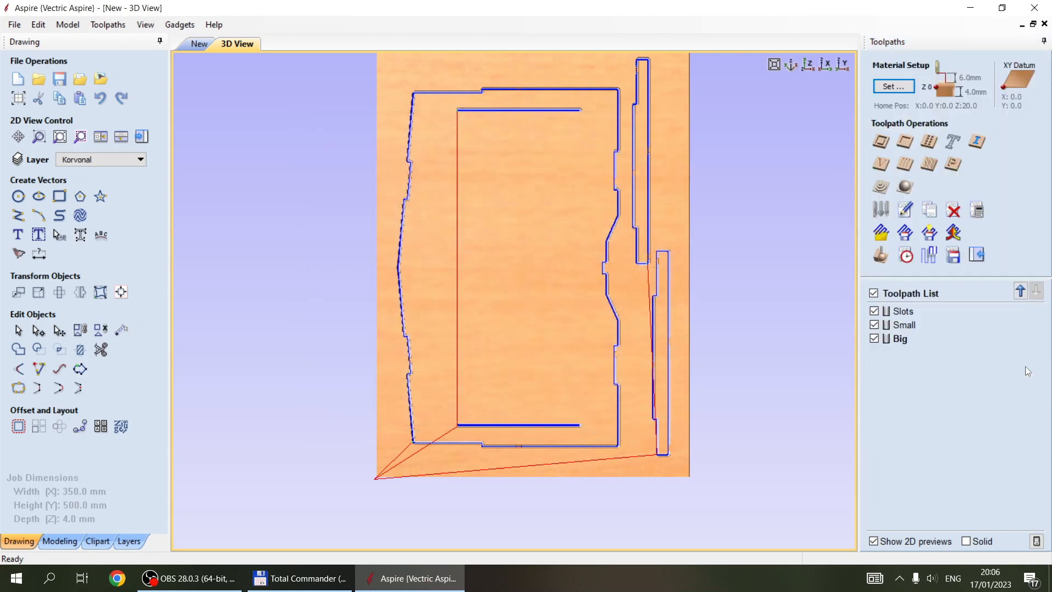
Check the tool, feed and estimated-time summary of the Big toolpath and view the whole sheet
{"action": "mouse_move", "coordinate": [906, 342]}
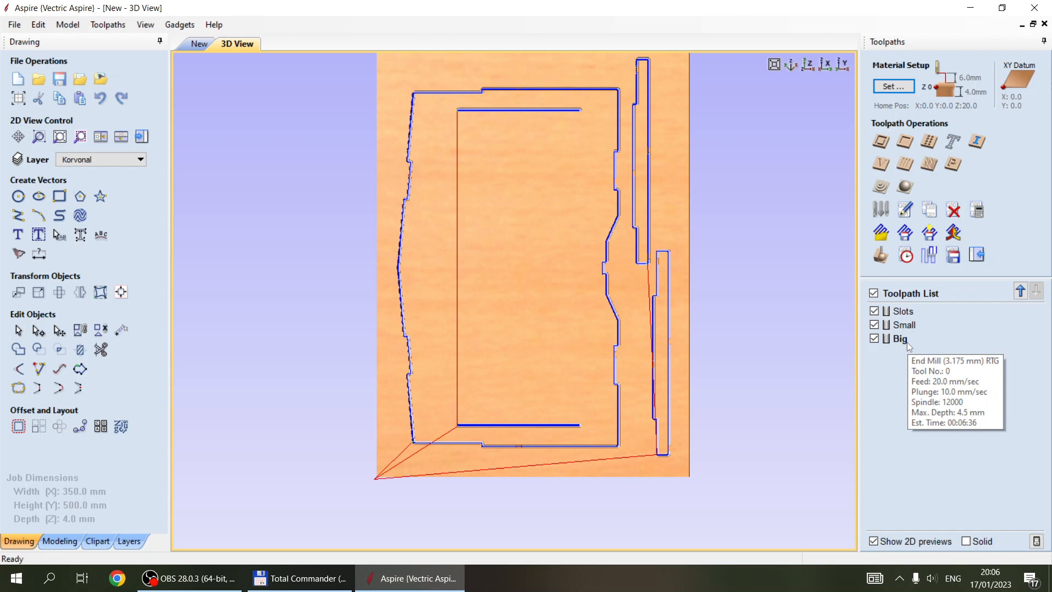
{"action": "middle_click_drag", "start_coordinate": [663, 193], "coordinate": [635, 238]}
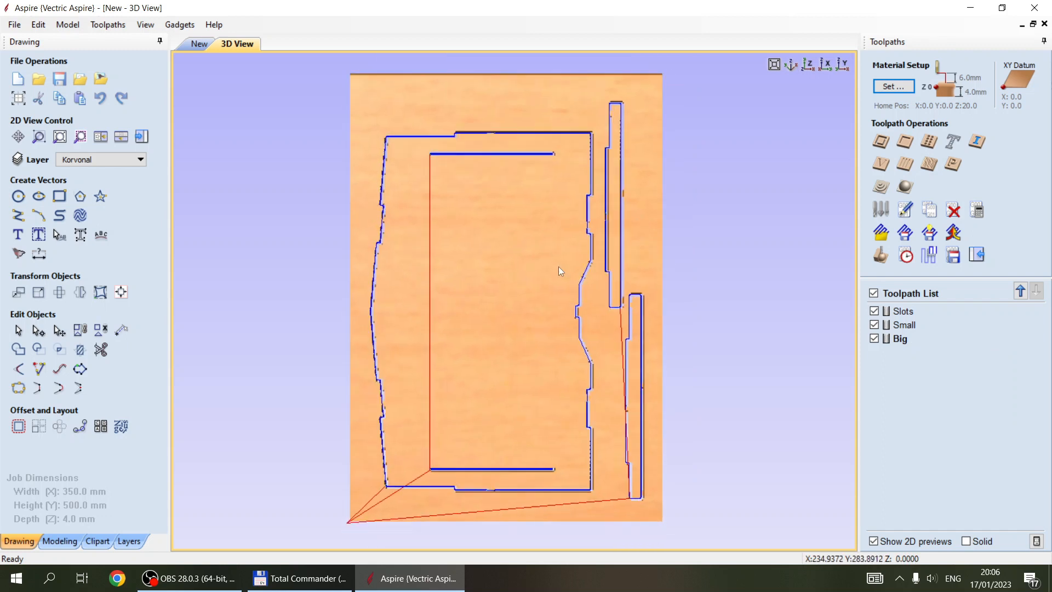